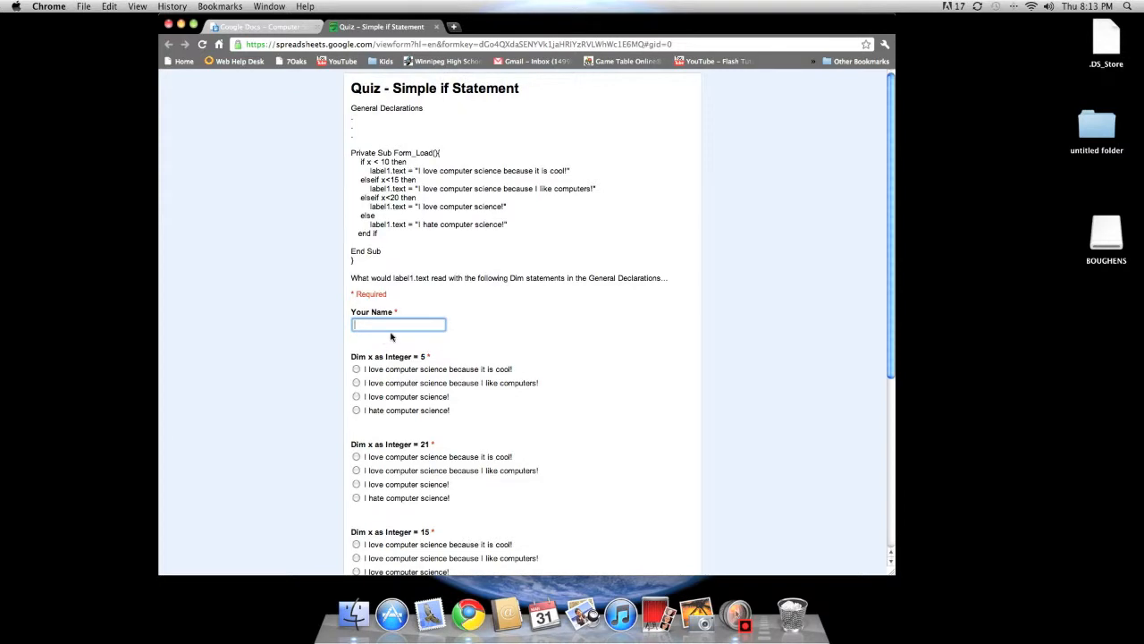
Step: Look over the quiz form, then open the "Quiz - Simple if Statement" responses spreadsheet from the Computer Science collection
scroll(388, 390, down, 5)
scroll(386, 387, up, 6)
click(301, 26)
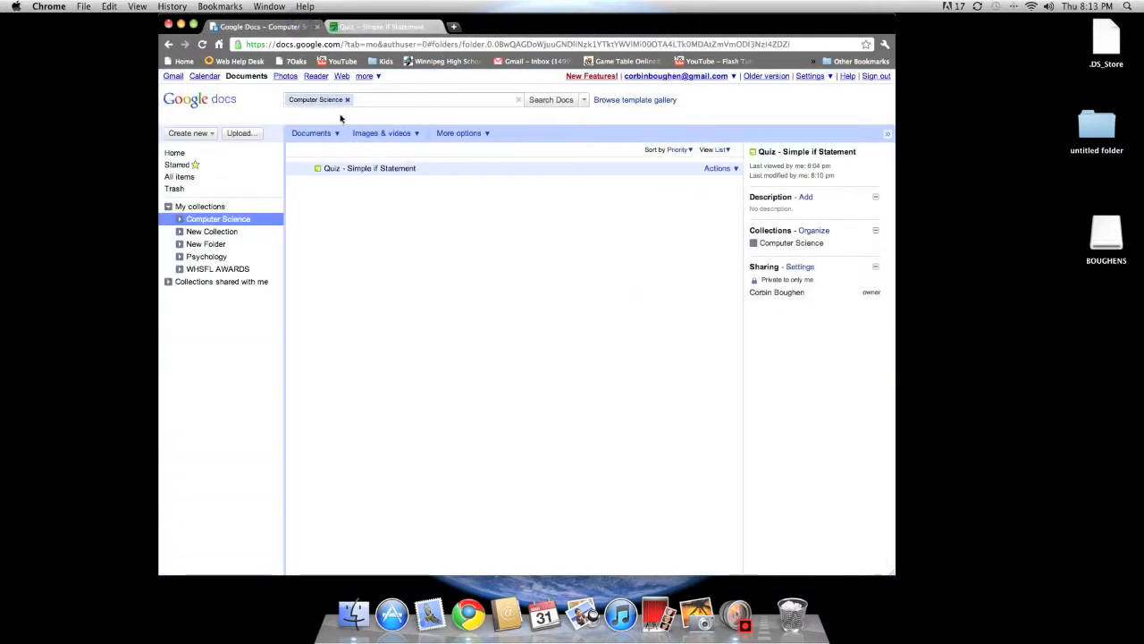
click(343, 170)
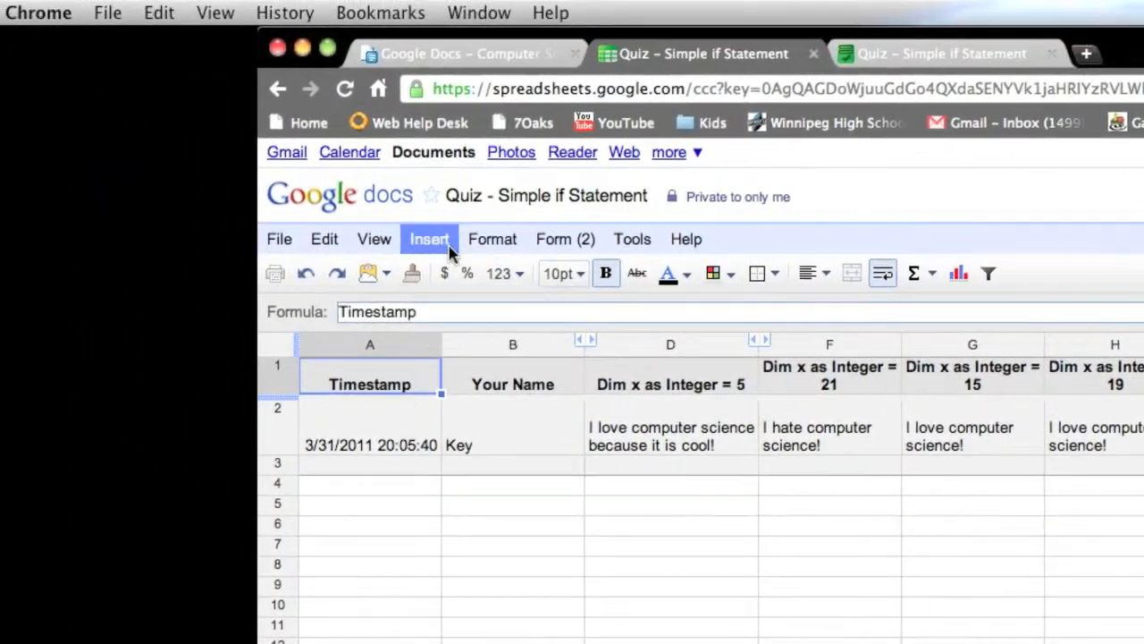
Step: Unhide column E, the blank column between the "Dim x as Integer = 5" and "Dim x as Integer = 21" answers
click(257, 172)
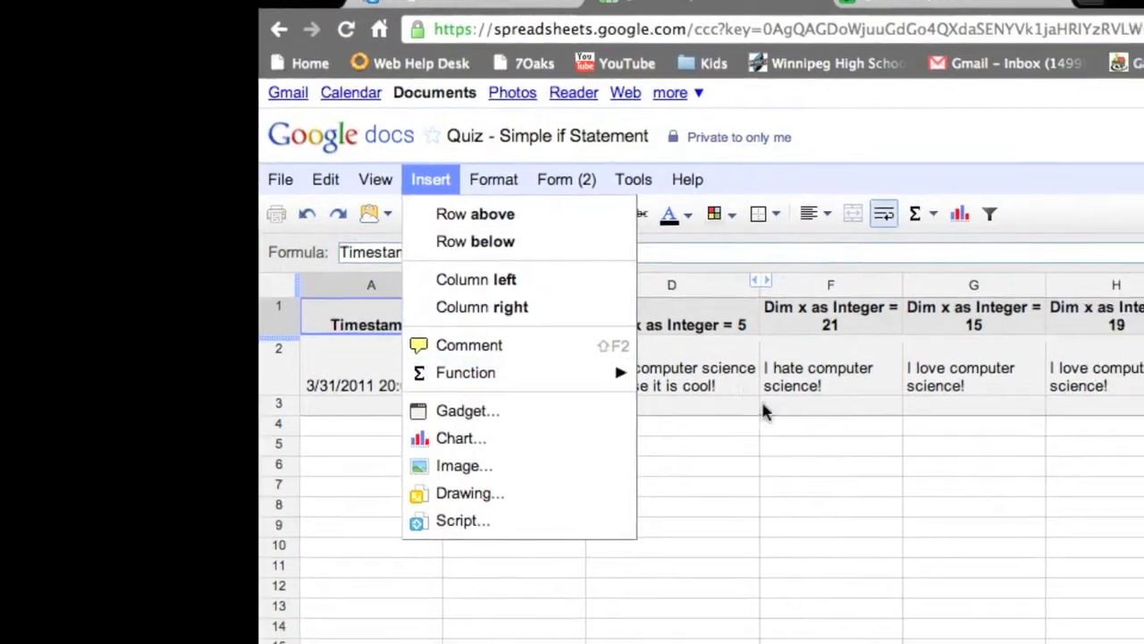
click(794, 436)
click(657, 260)
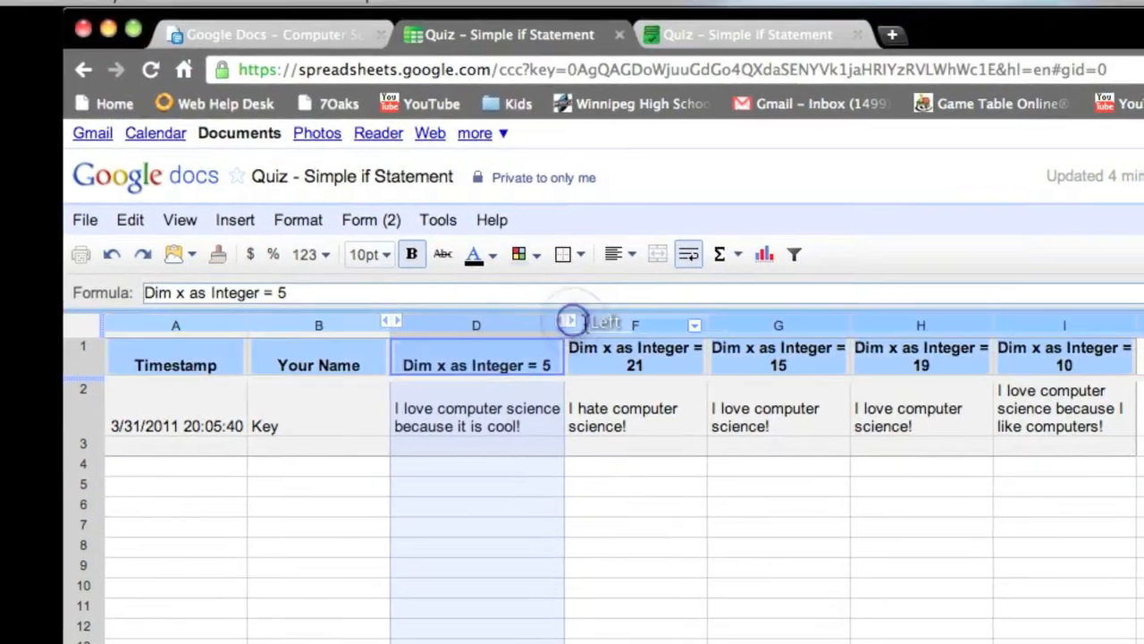
click(578, 321)
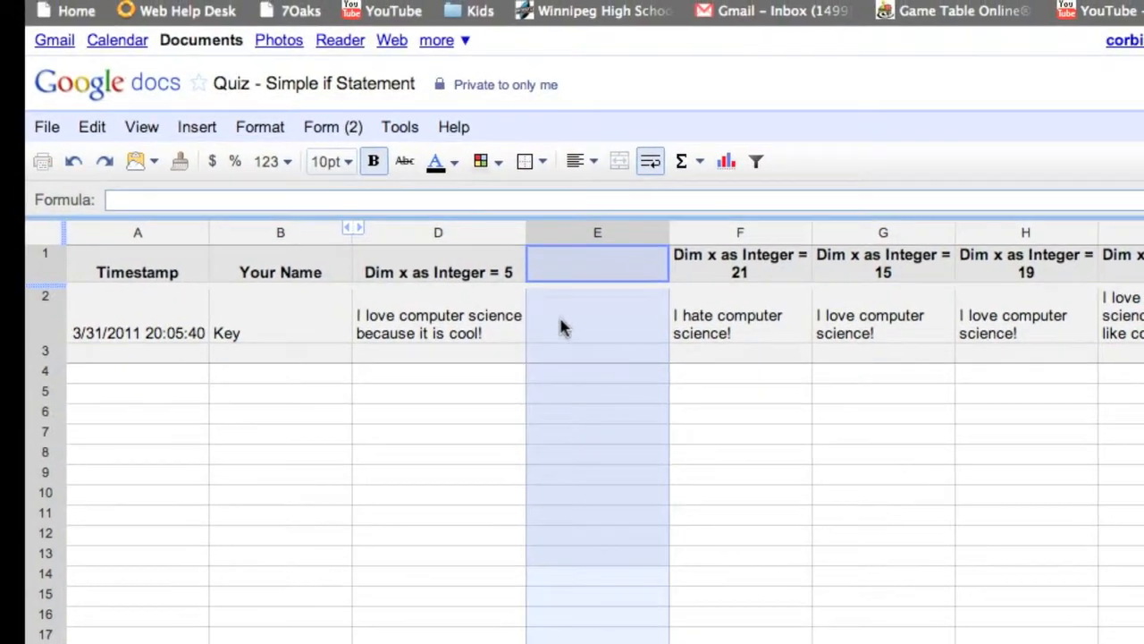
click(556, 362)
click(562, 355)
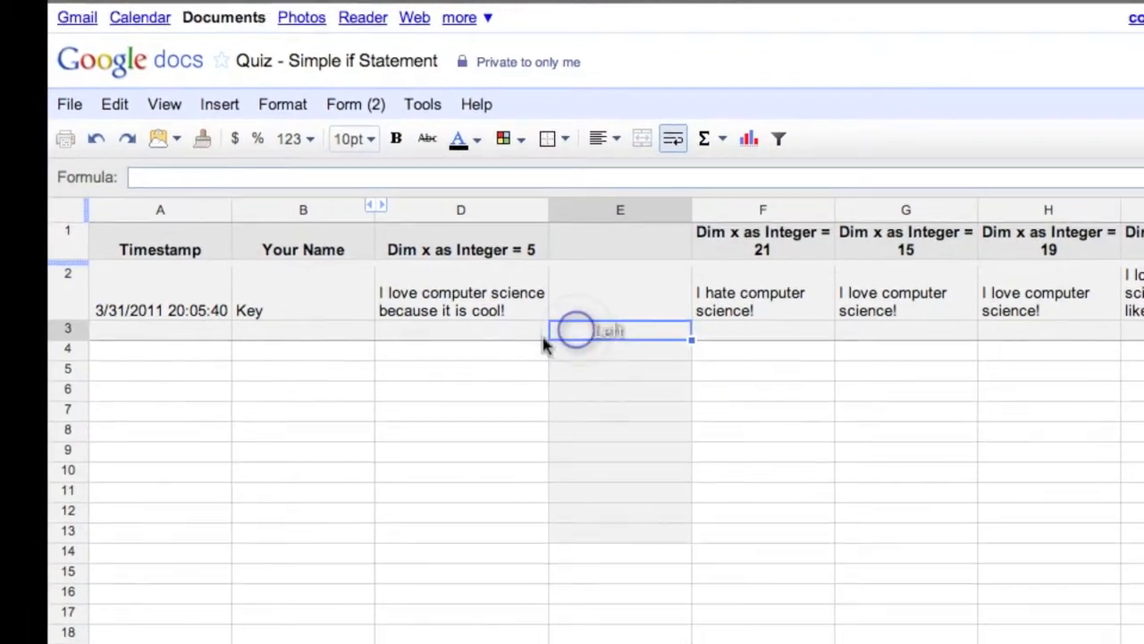
click(496, 331)
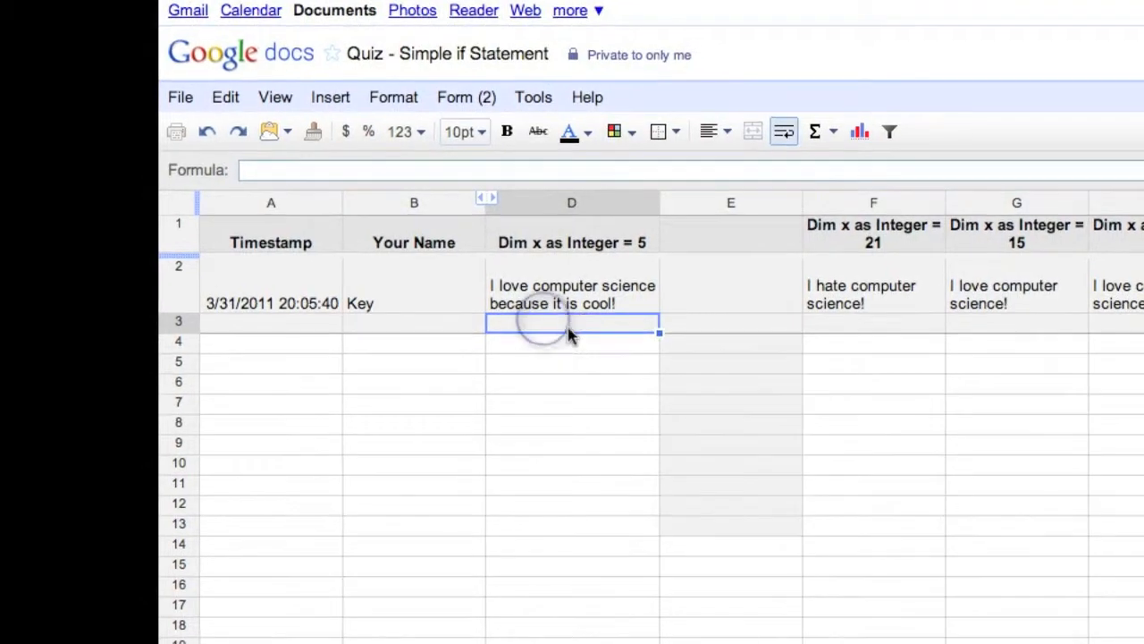
click(569, 299)
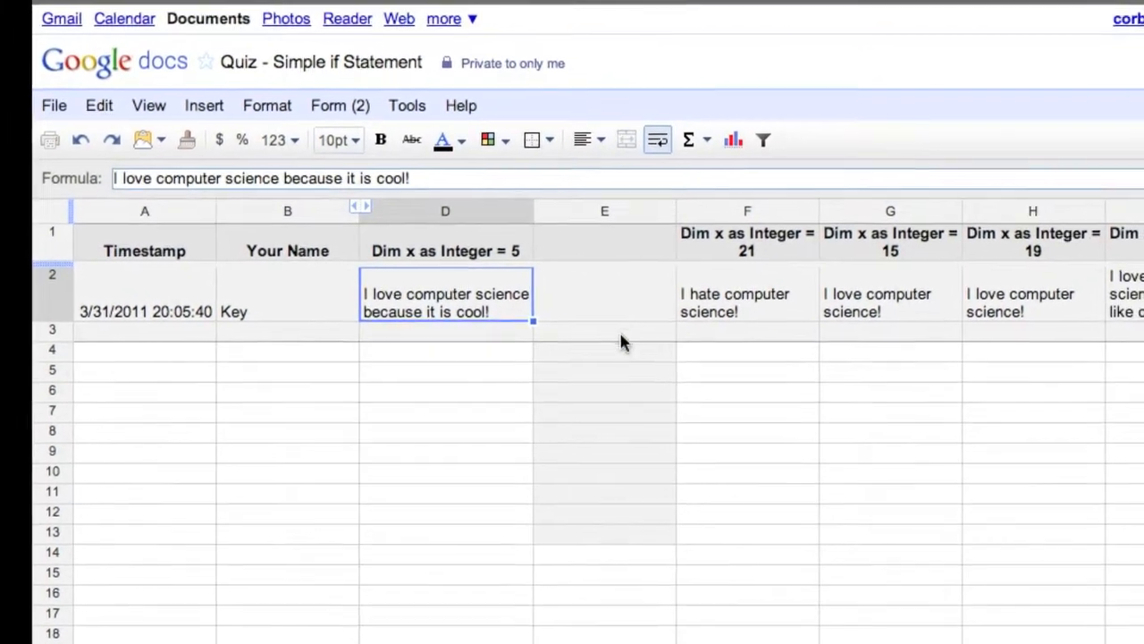
Step: Enter the formula =if(D2=D3,"Right","Wrong") in cell E3 to compare the first response with the answer key
click(611, 329)
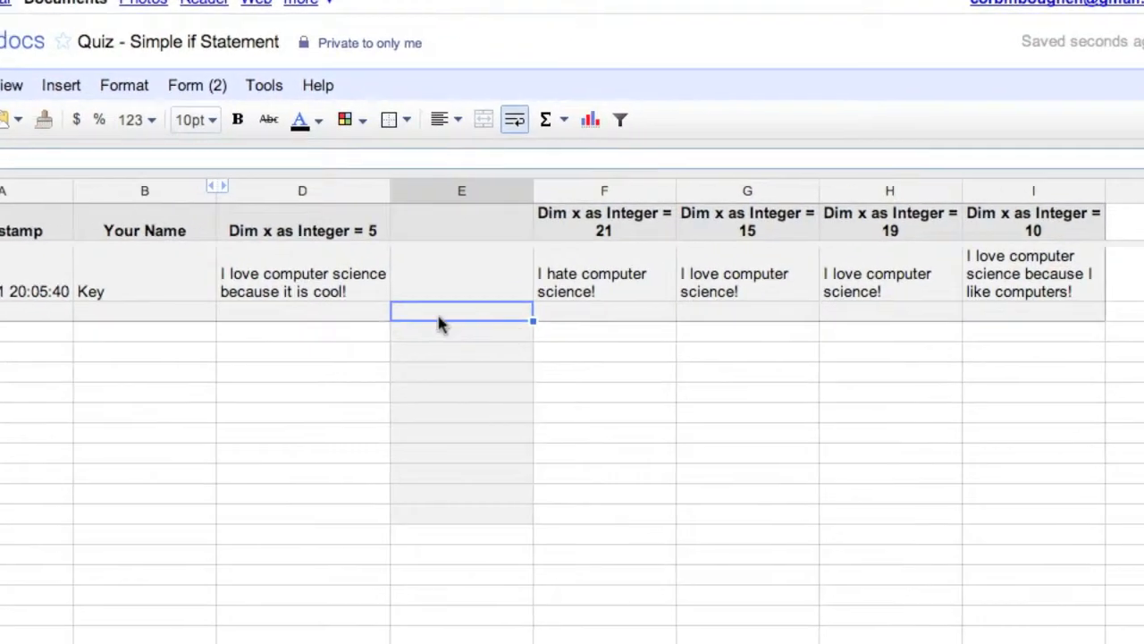
click(535, 327)
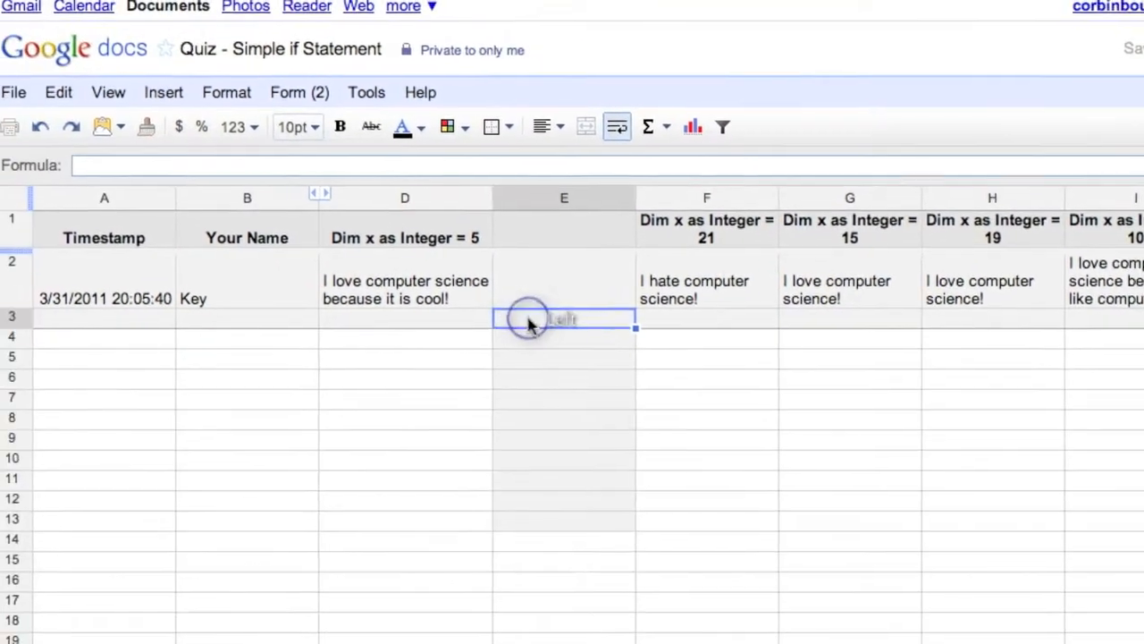
text(=)
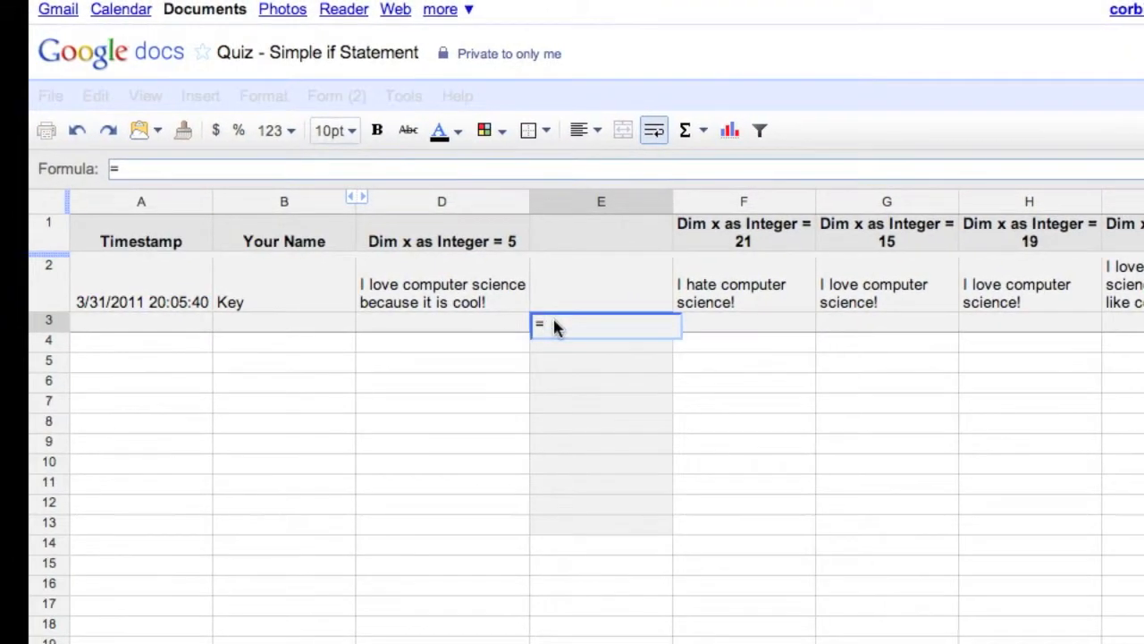
text(if()
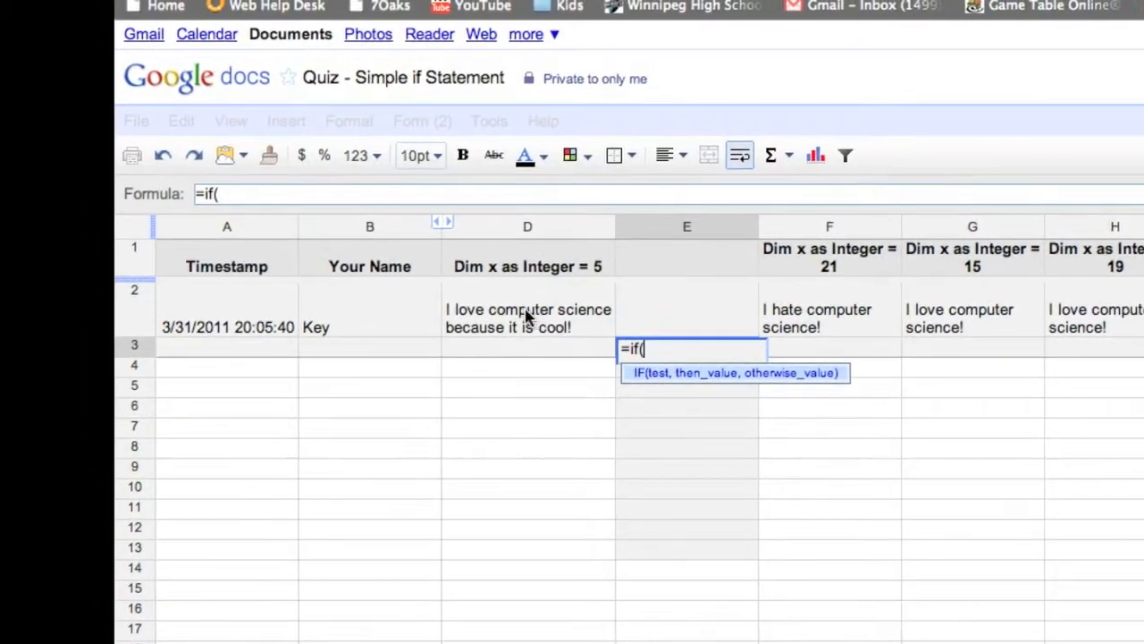
click(572, 329)
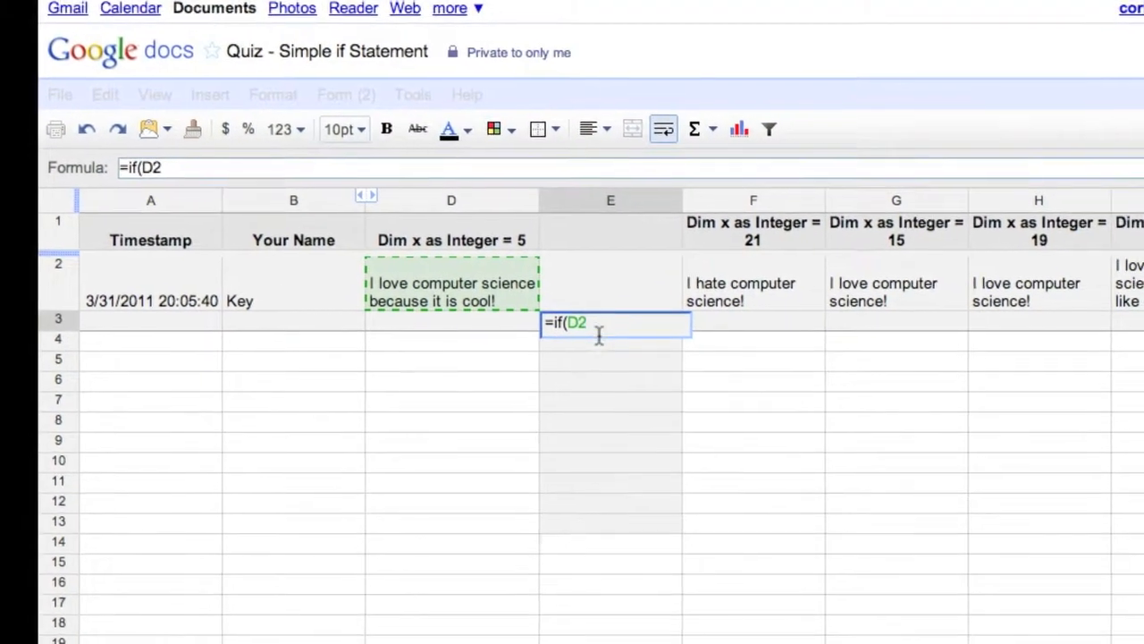
text(=)
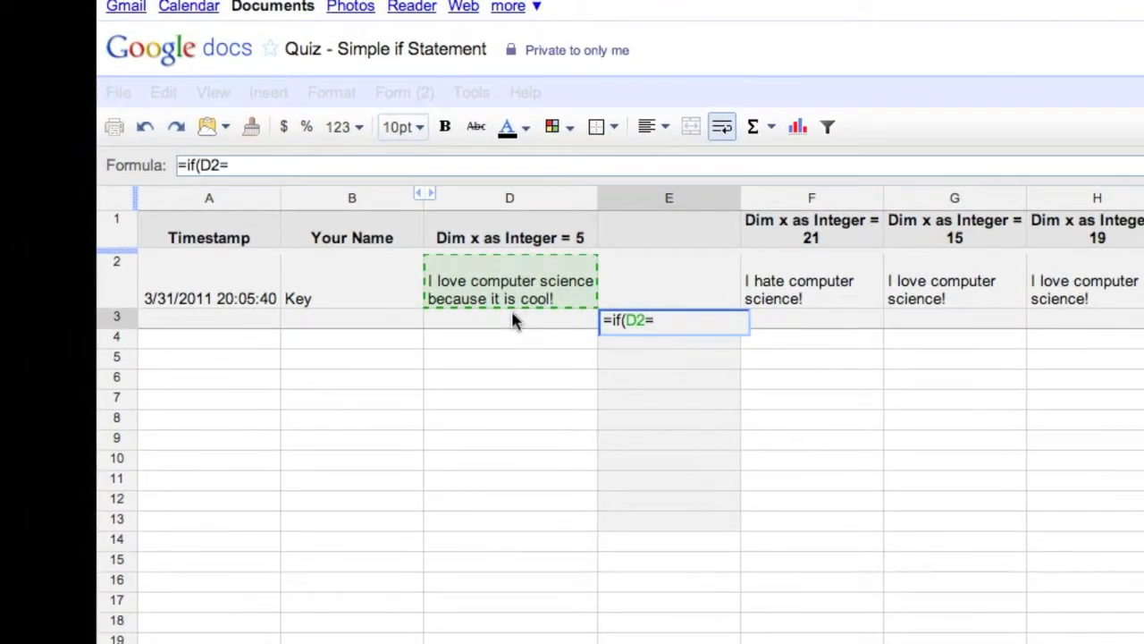
click(537, 318)
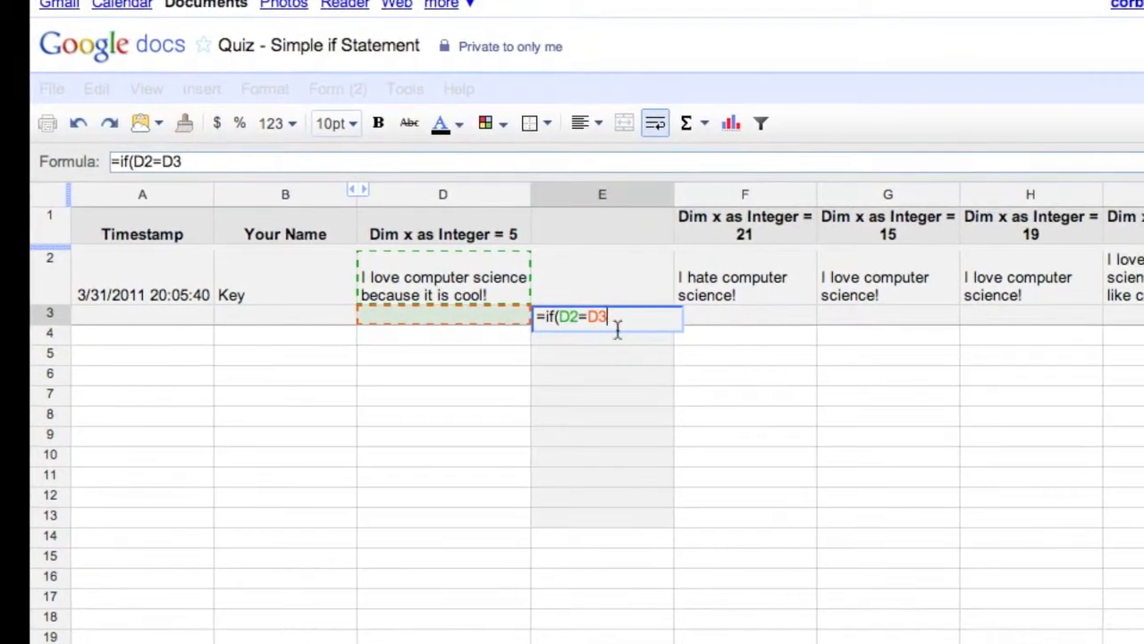
text(,"Right","Wrong)
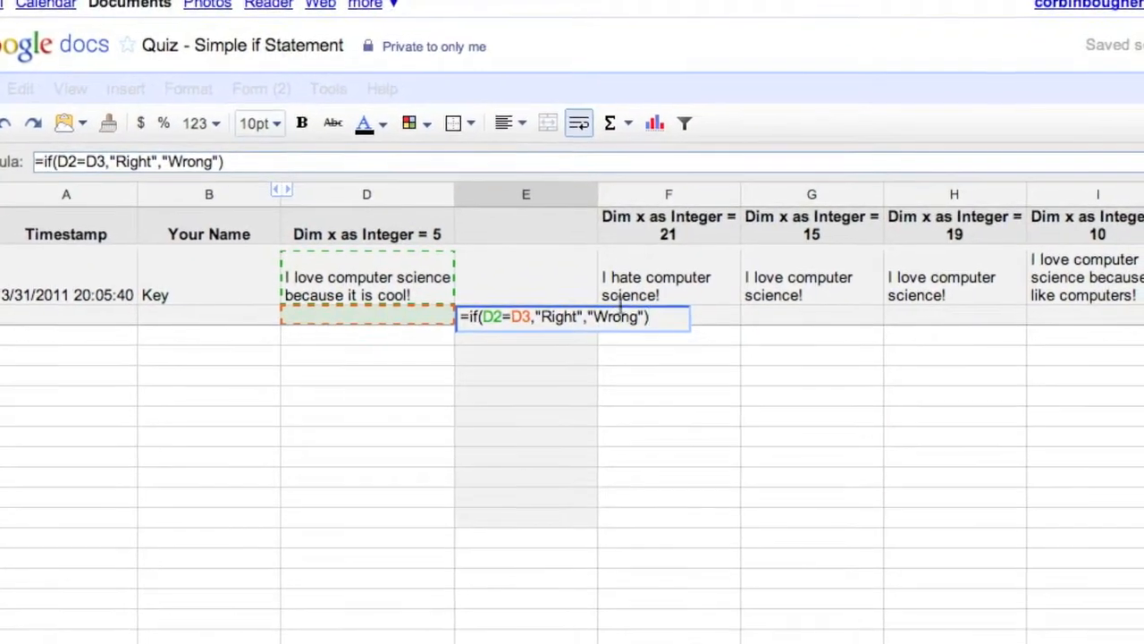
key(Return)
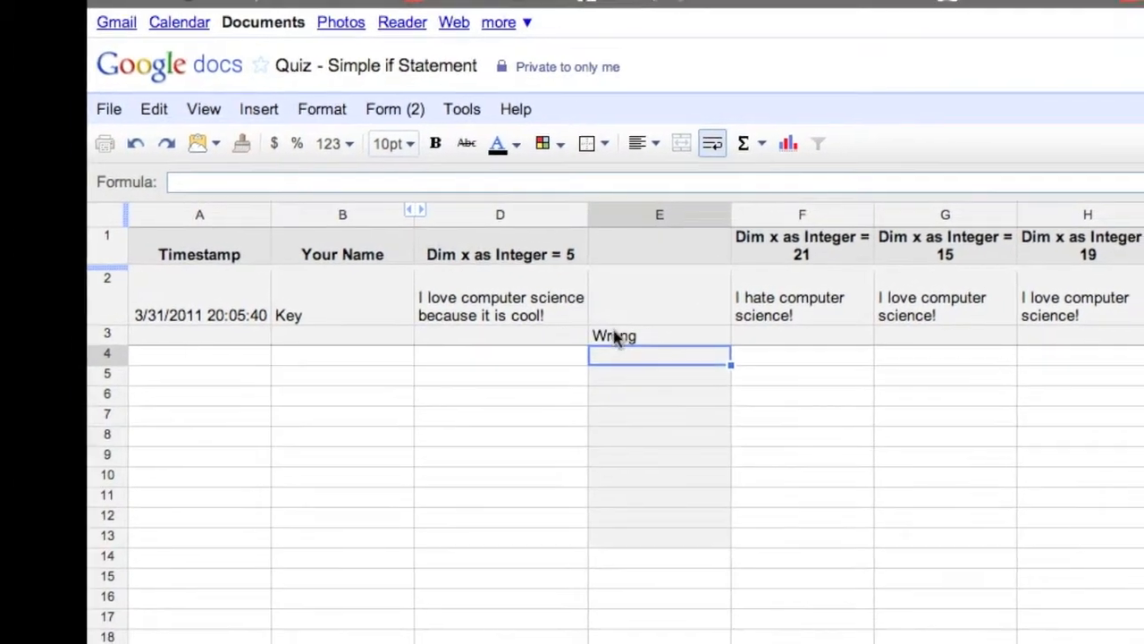
Step: Fill the E3 formula down column E to row 19 and check the cell references in the copies in E4 and E11
click(614, 337)
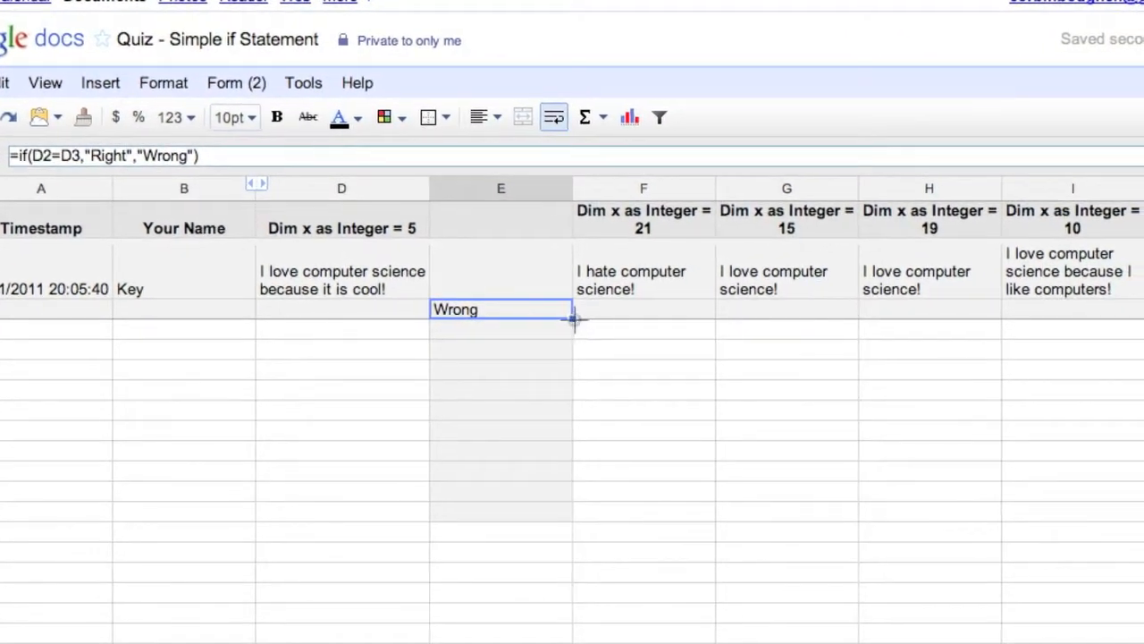
drag(573, 320, 569, 636)
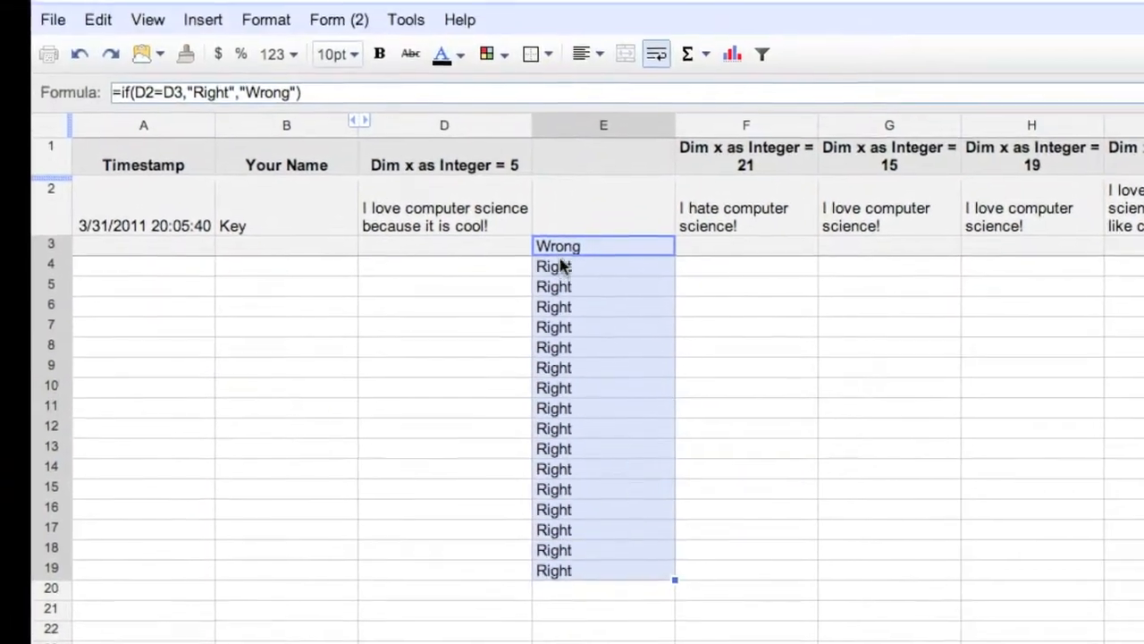
click(565, 204)
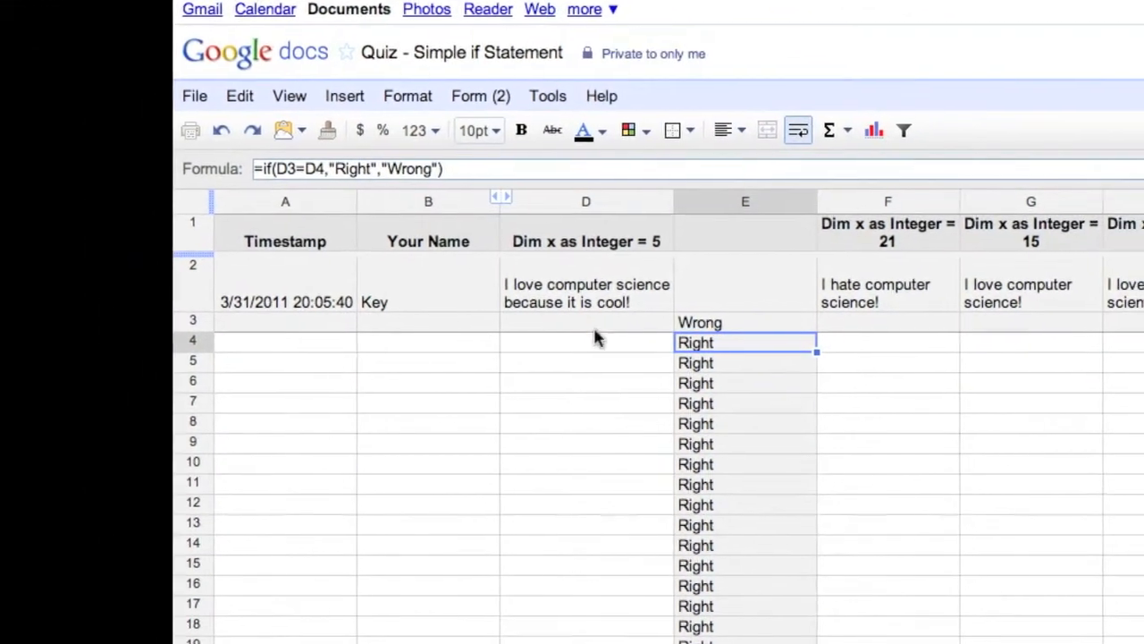
click(646, 367)
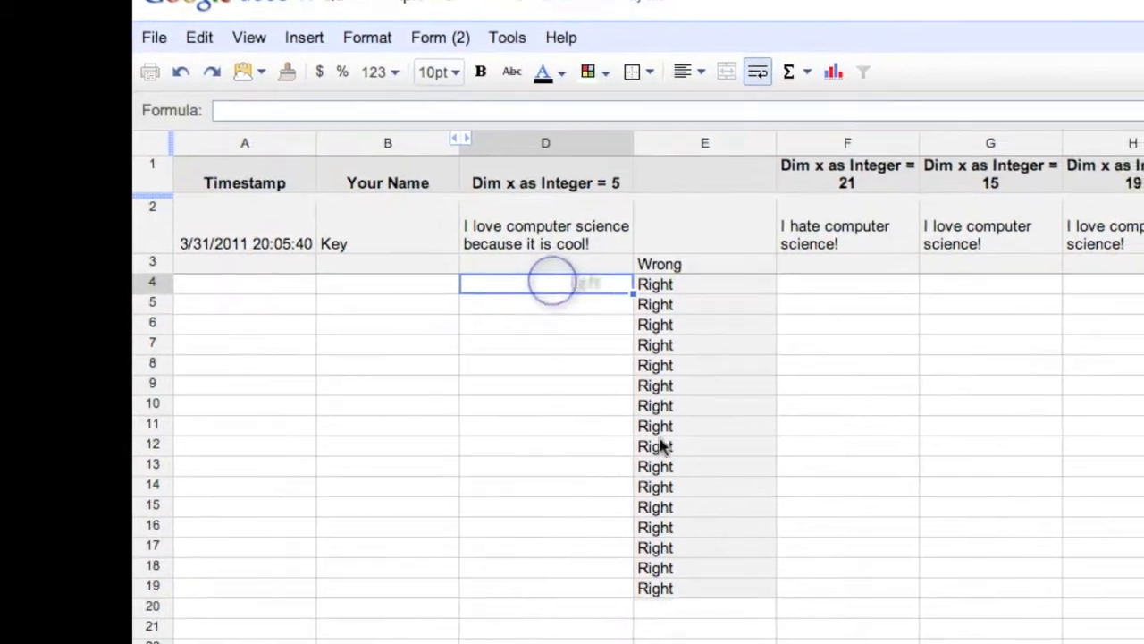
click(686, 485)
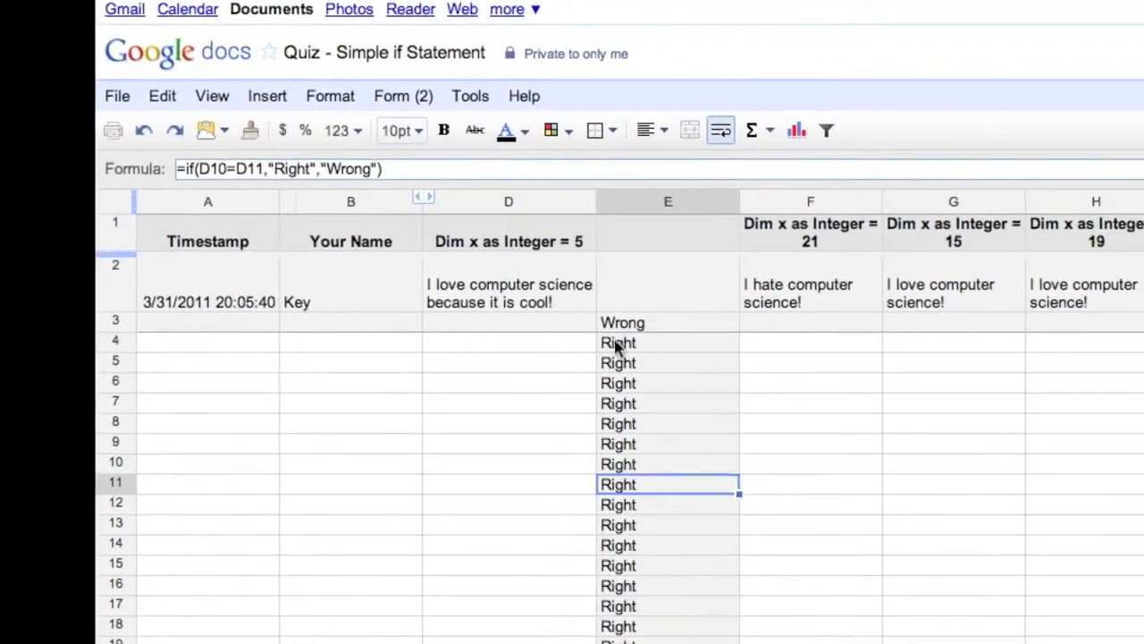
Step: Clear the copied formulas from E4 to E19, keeping the one in E3
click(663, 332)
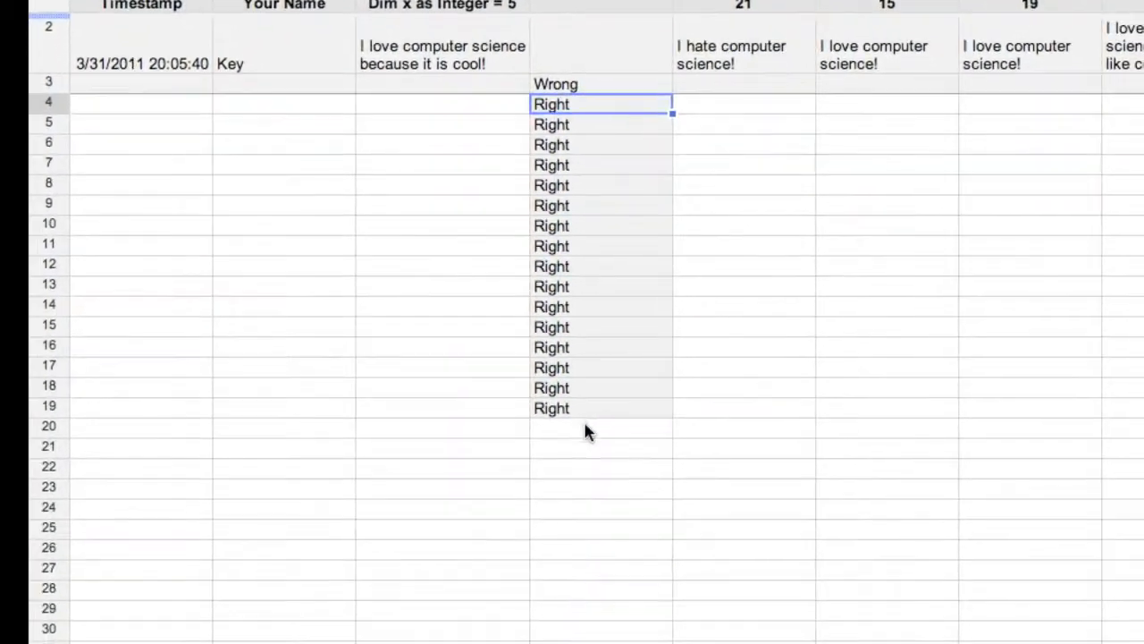
shift+click(618, 621)
key(Delete)
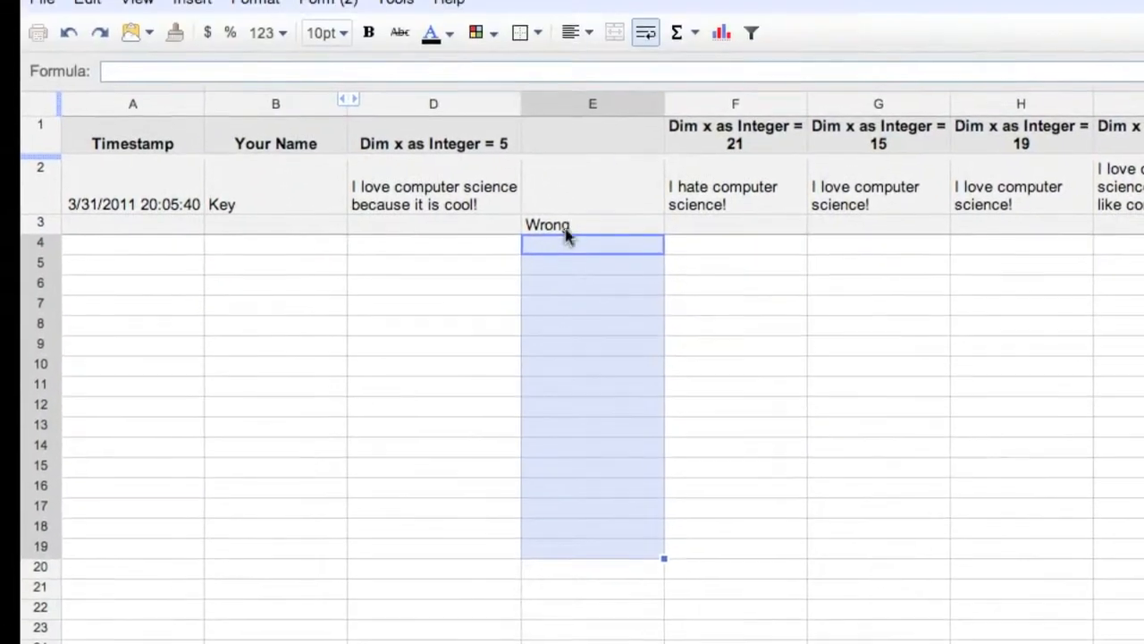
click(545, 100)
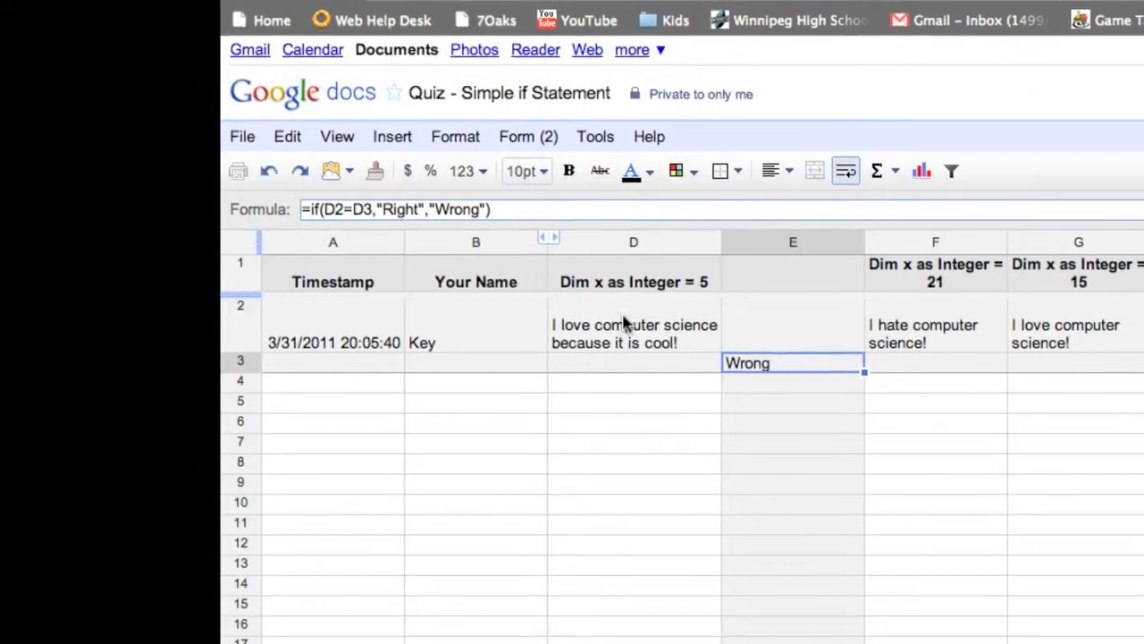
click(677, 339)
click(581, 364)
click(715, 365)
click(547, 317)
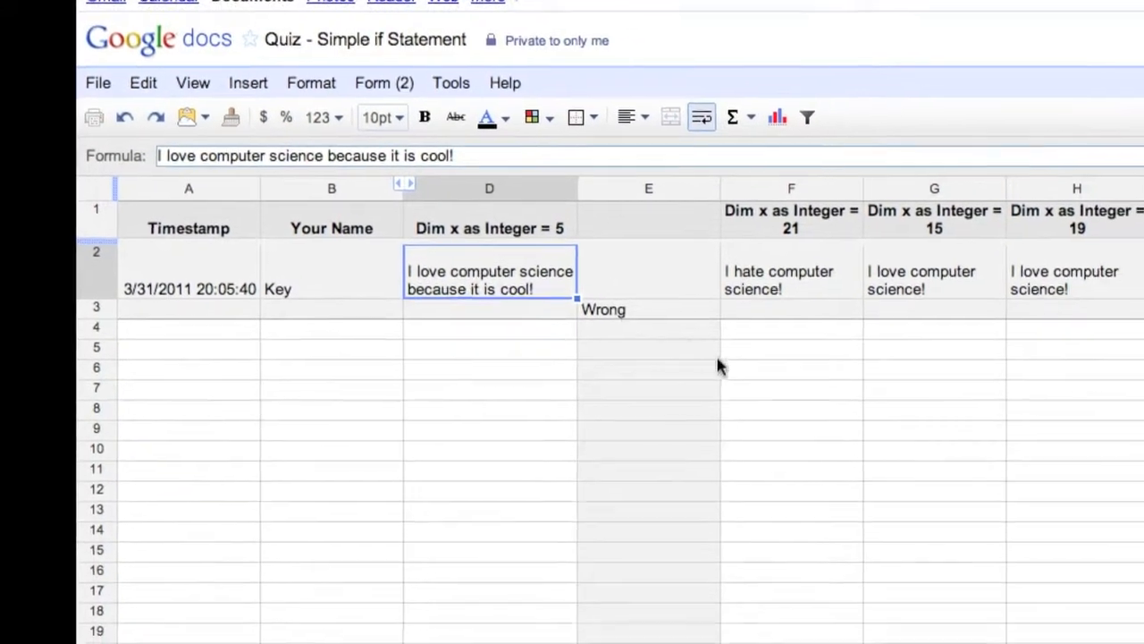
Step: Make the answer key reference in E3 absolute so the formula is =if($D$2=D3,"Right","Wrong")
click(675, 298)
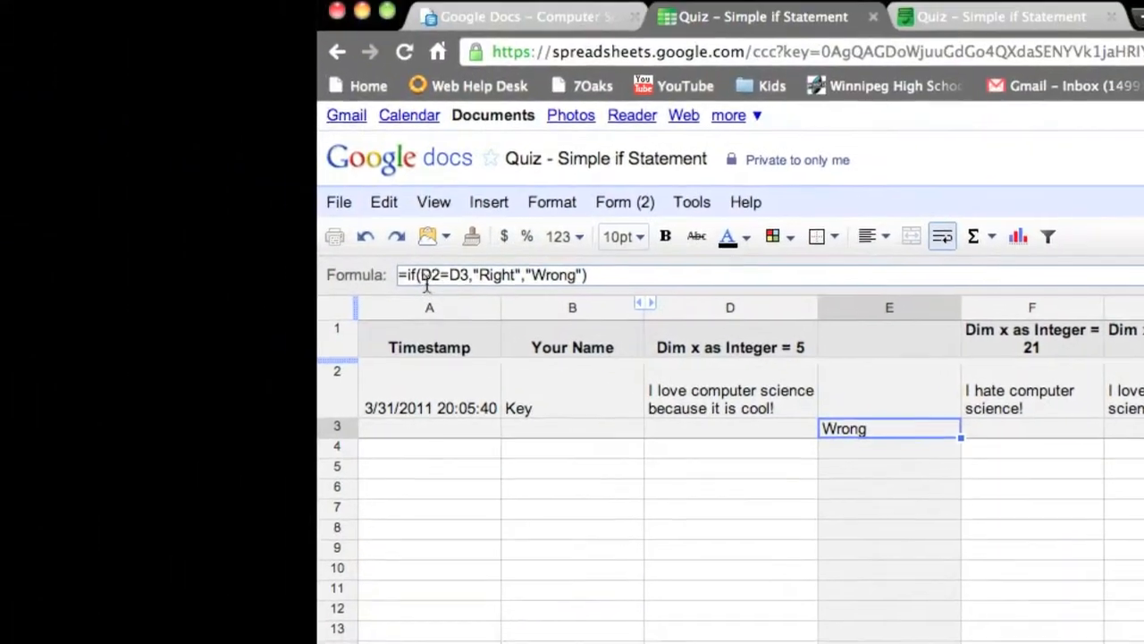
click(277, 229)
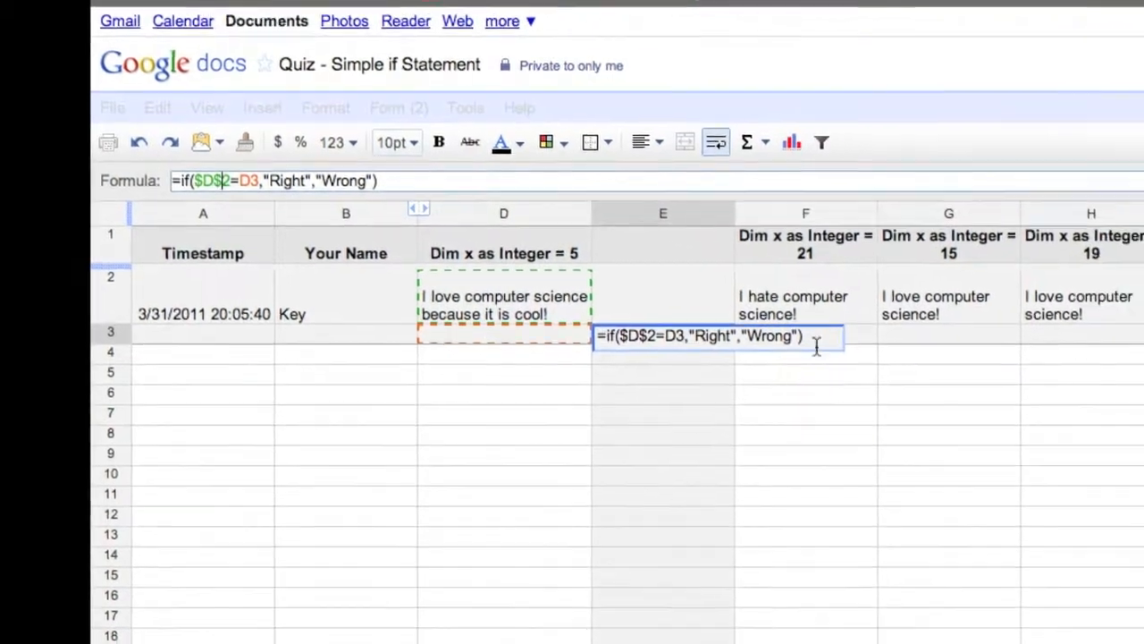
click(1030, 466)
key(Return)
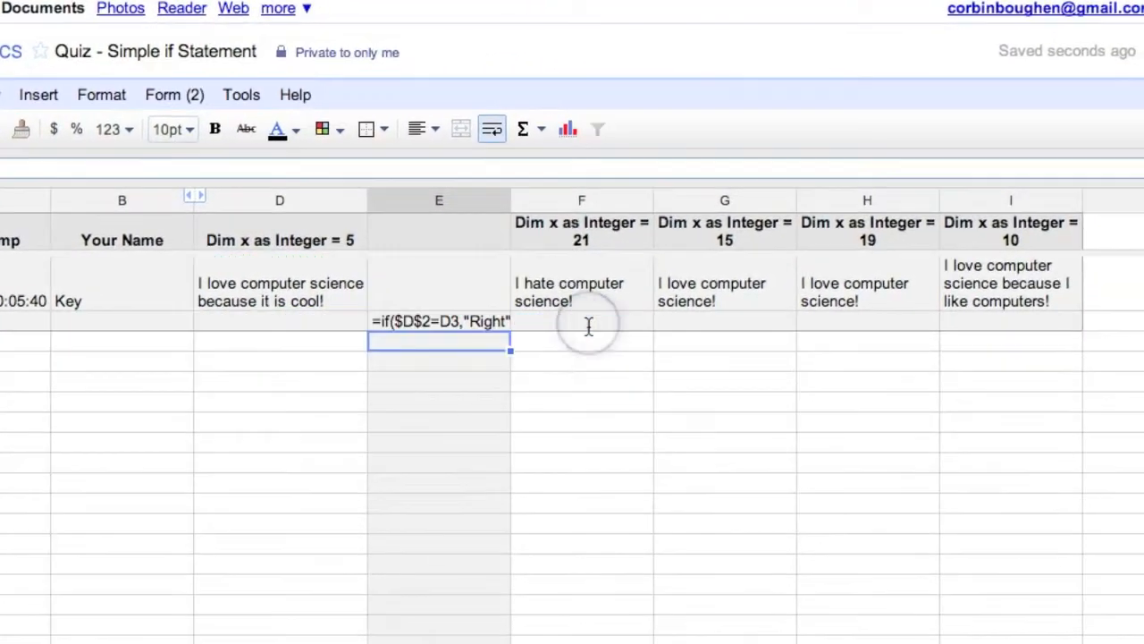
Step: Fill the E3 formula with the absolute key reference down column E to row 21
click(516, 330)
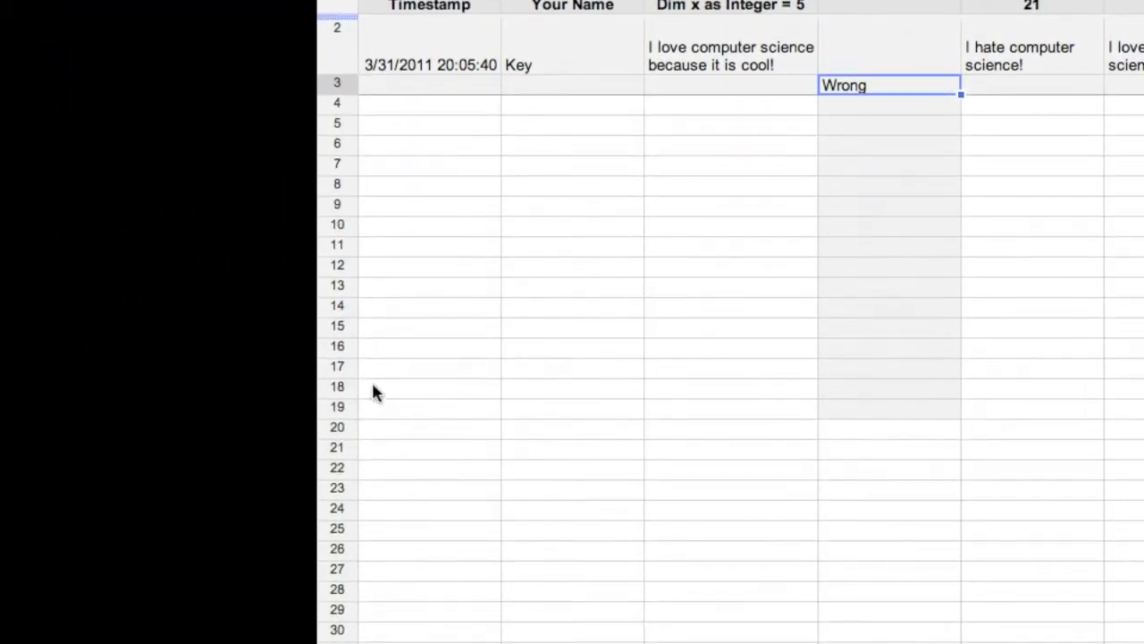
click(373, 390)
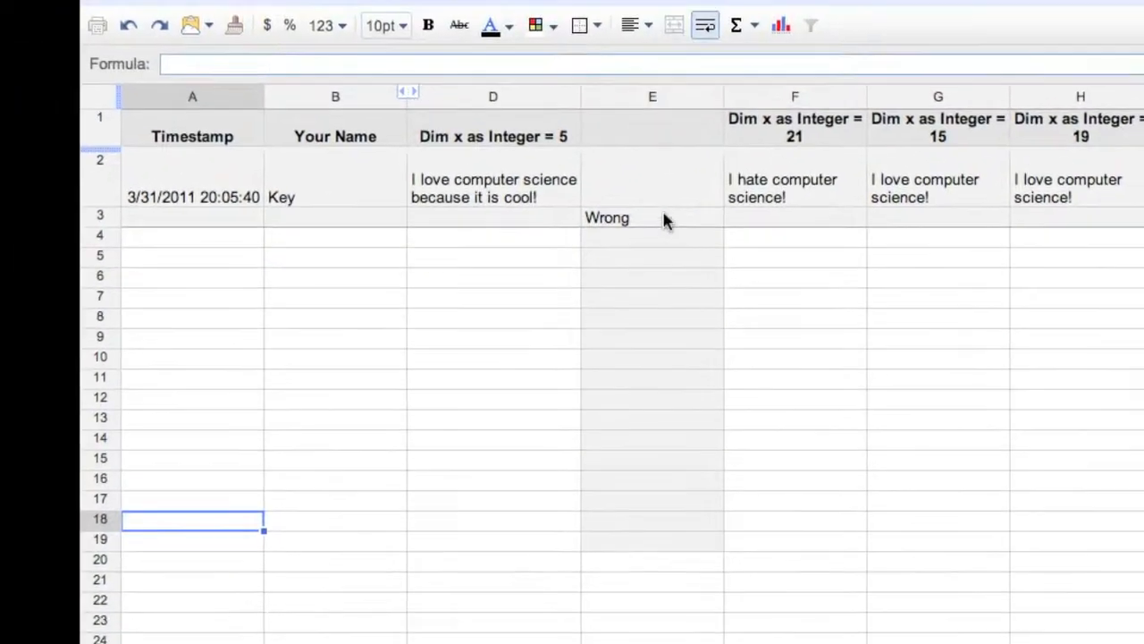
click(657, 220)
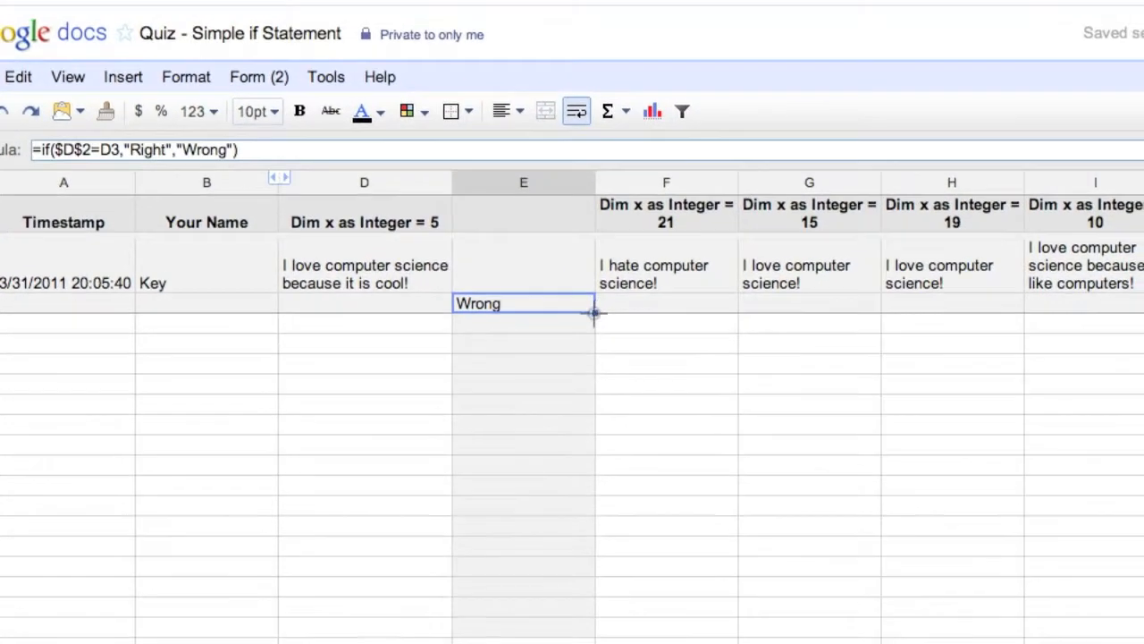
drag(723, 226, 724, 375)
drag(585, 447, 585, 640)
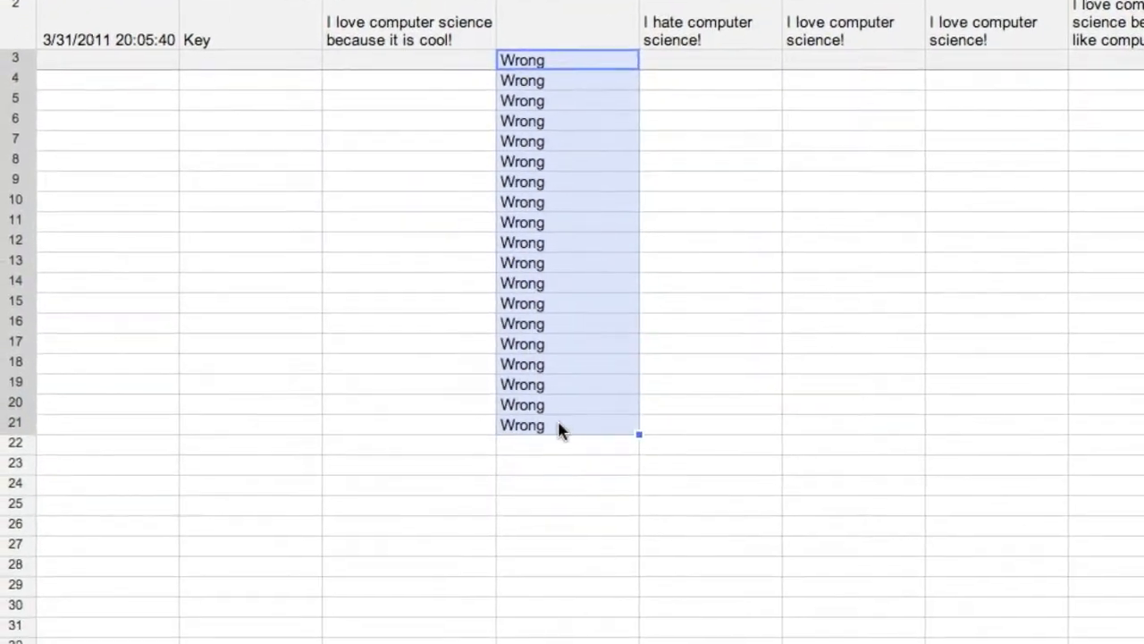
Step: Clear the copied formulas from E4 to E21, keeping the one in E3
click(581, 562)
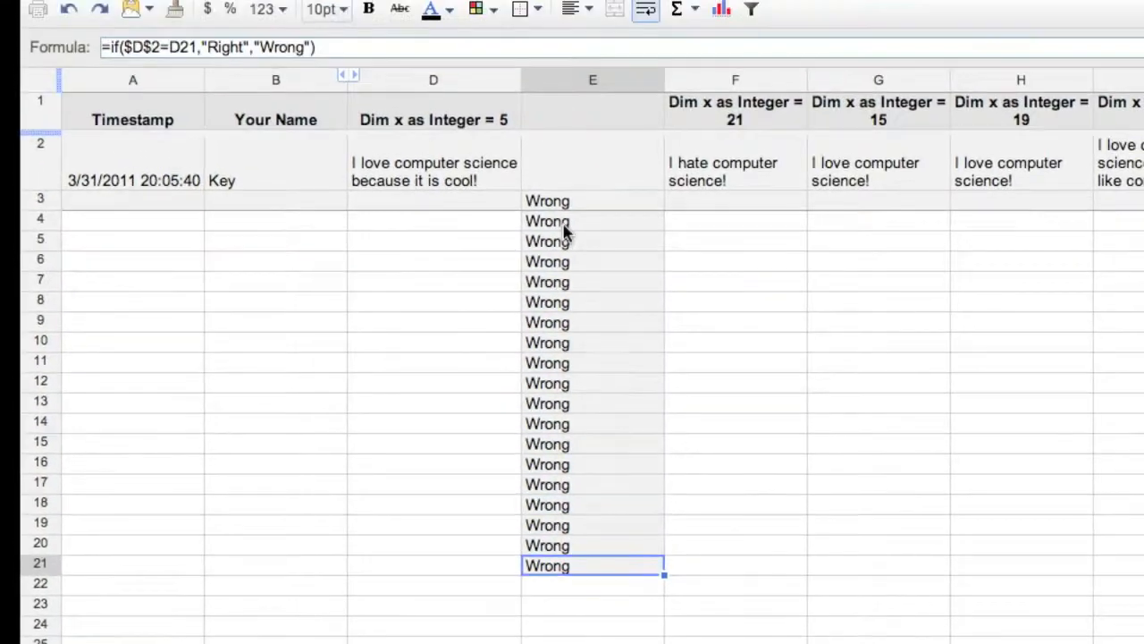
shift+click(552, 28)
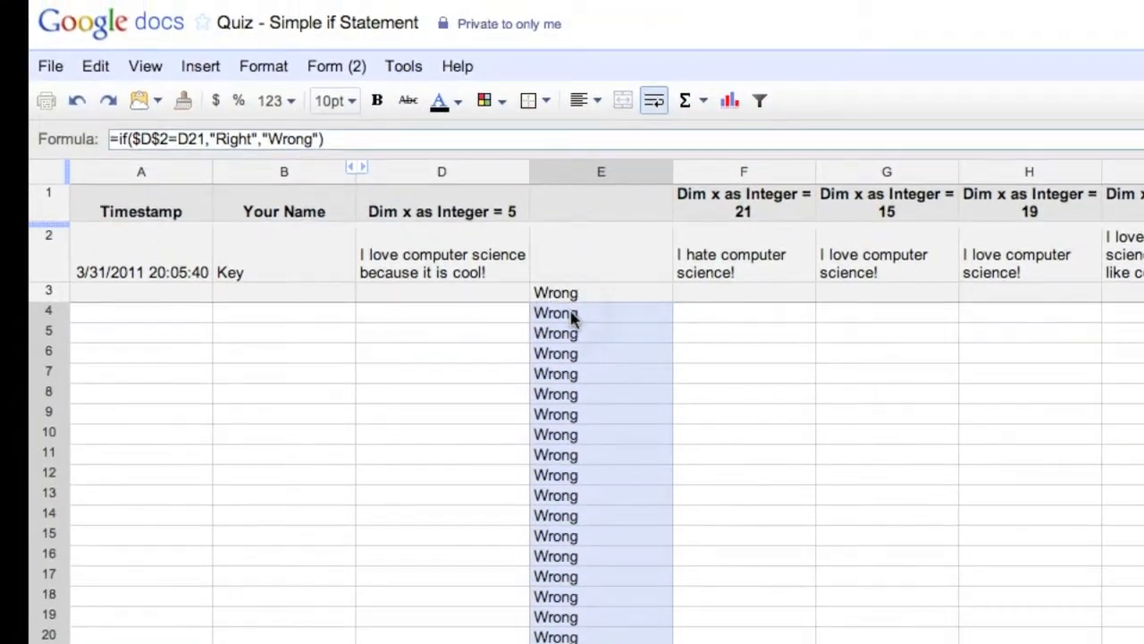
key(Delete)
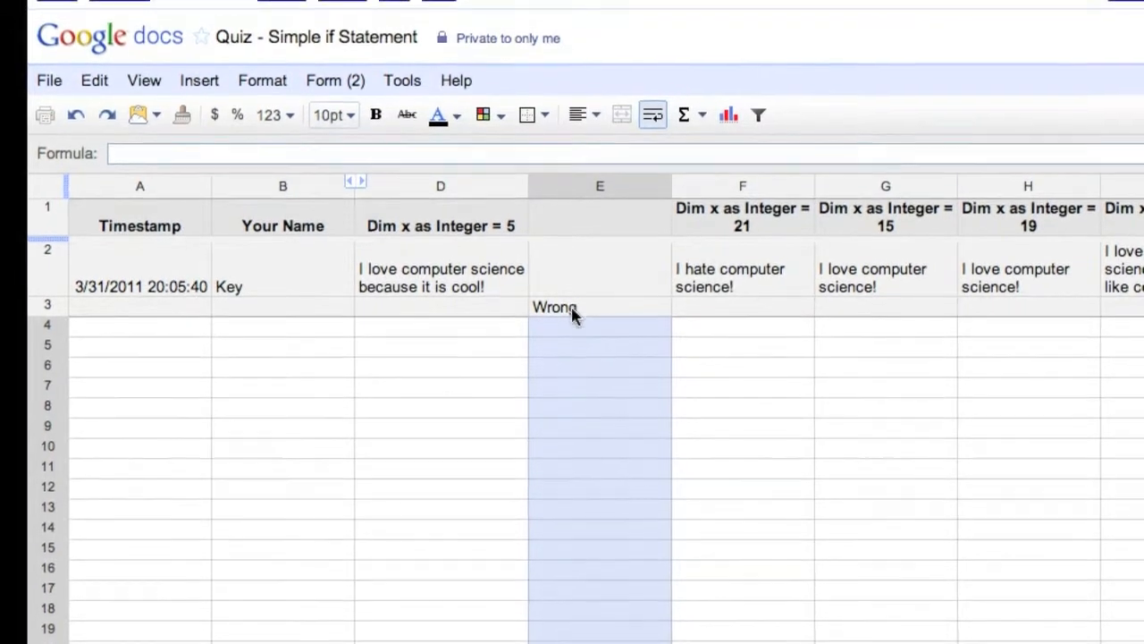
click(573, 310)
click(573, 325)
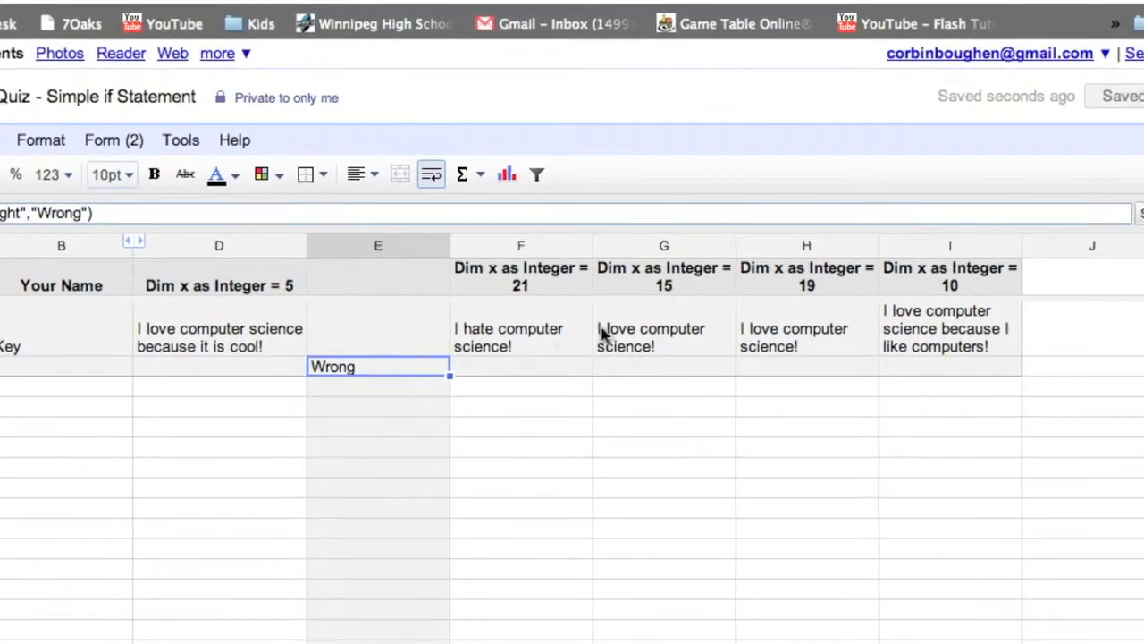
Step: Try inserting an empty column to the left of column F, undoing the insertion each time
click(565, 288)
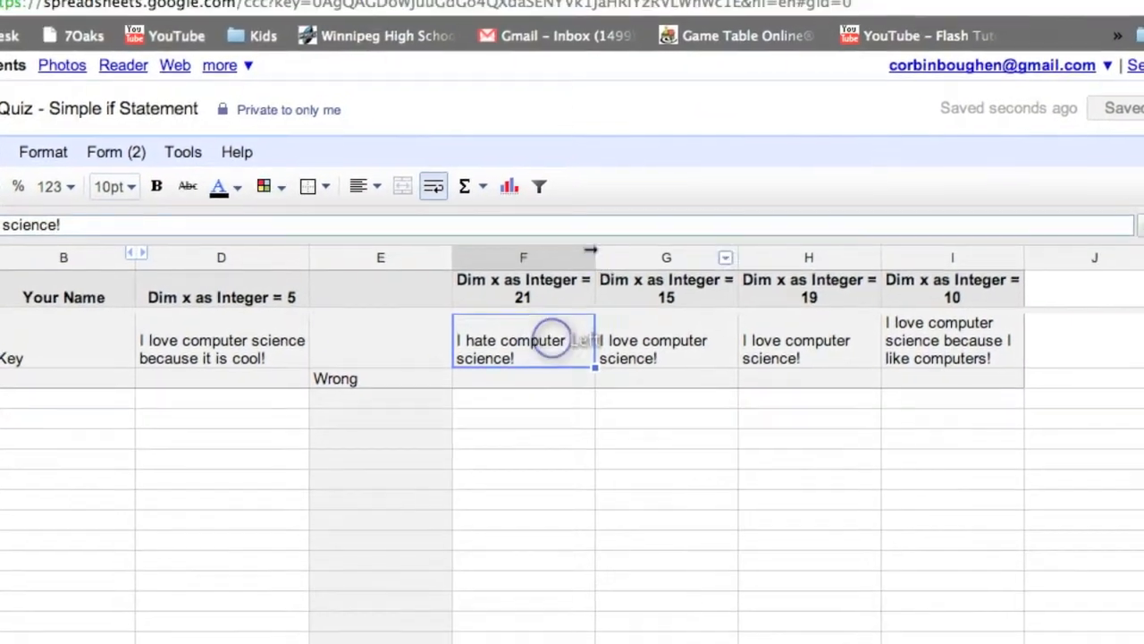
click(570, 197)
right_click(583, 286)
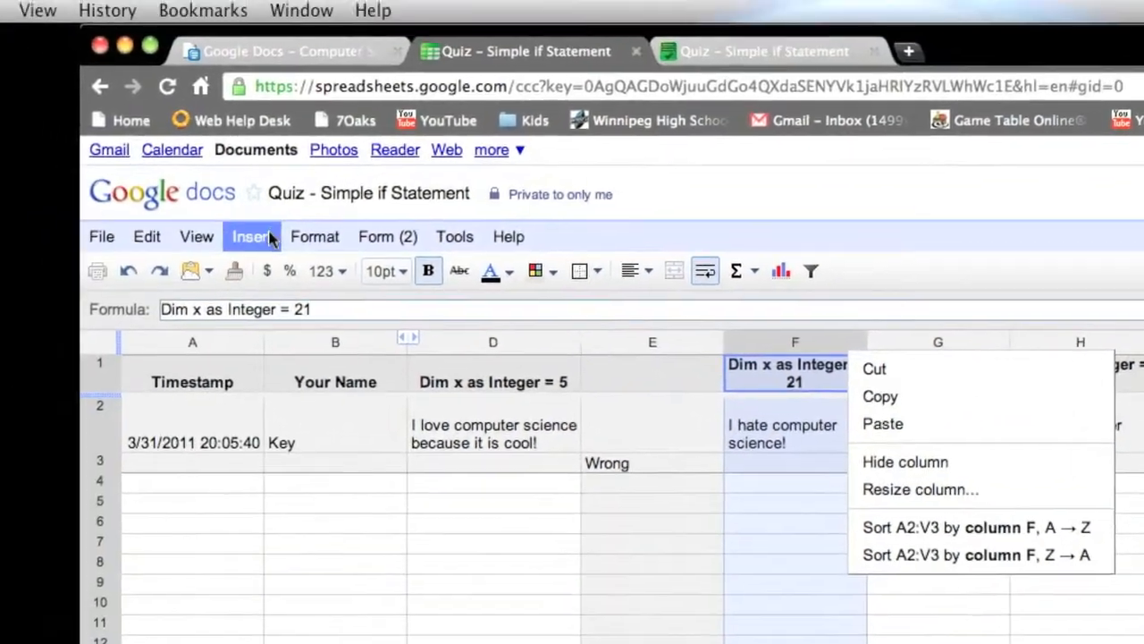
click(45, 164)
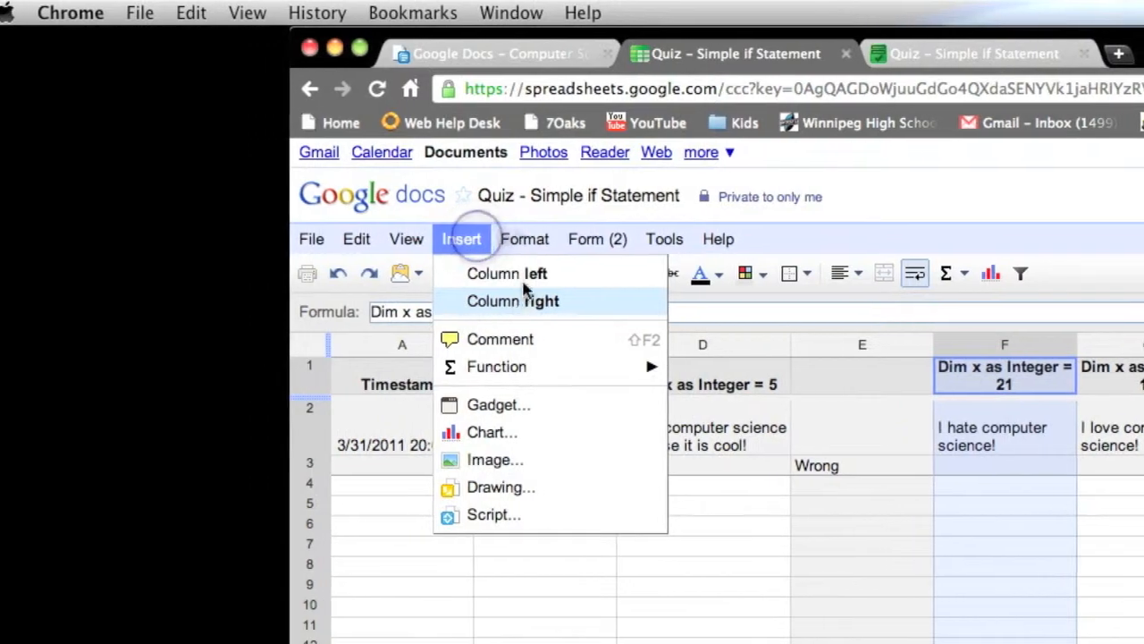
click(85, 195)
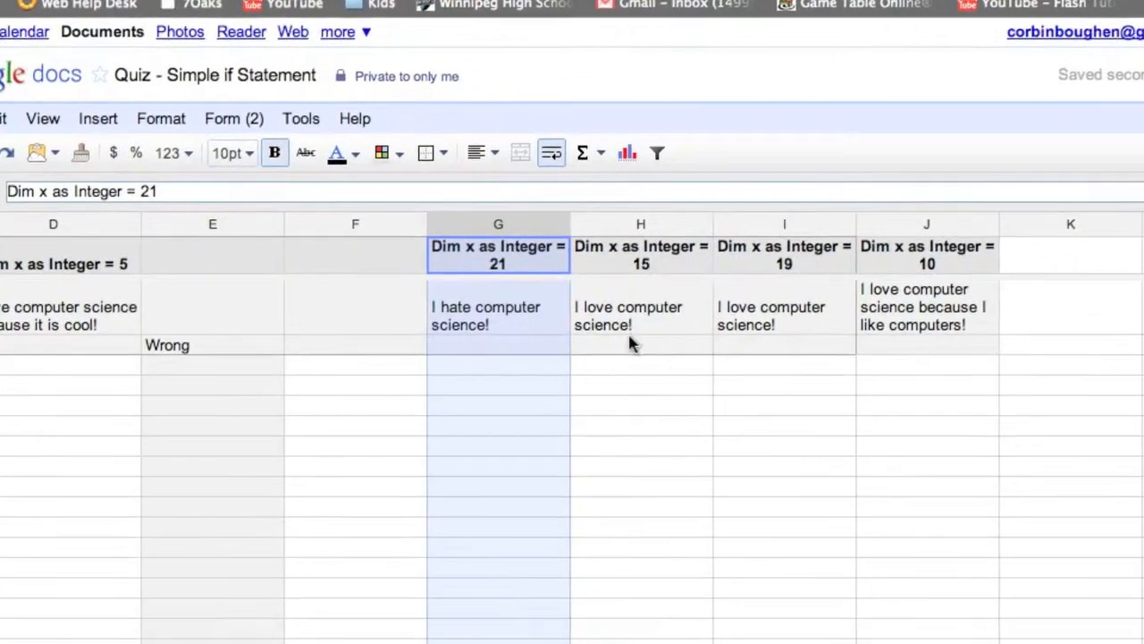
key(super+z)
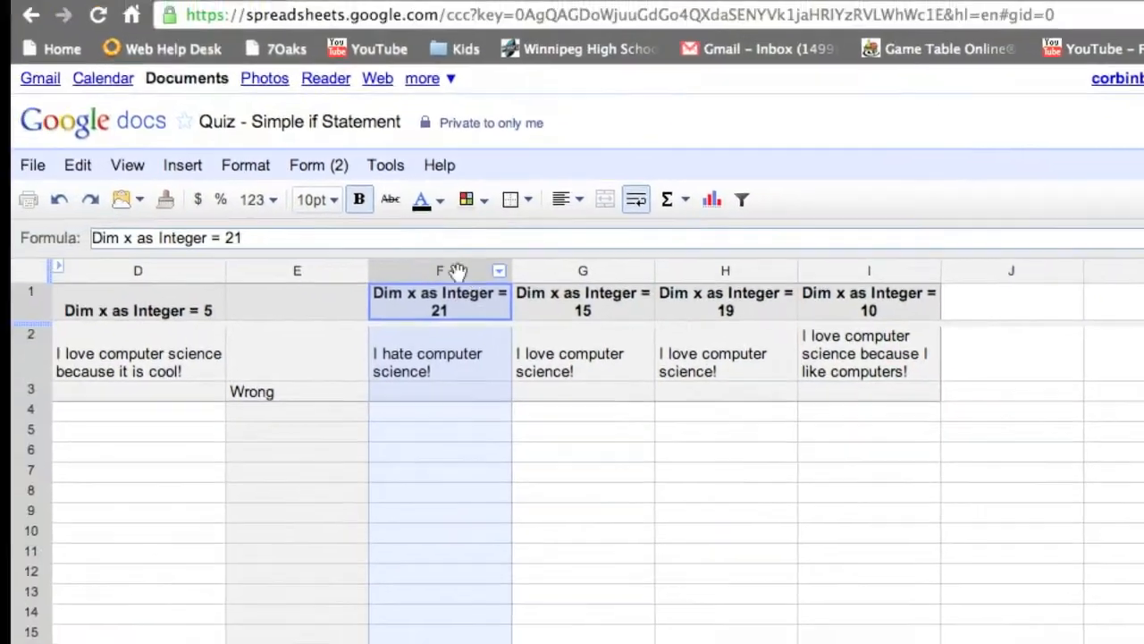
drag(360, 219, 361, 219)
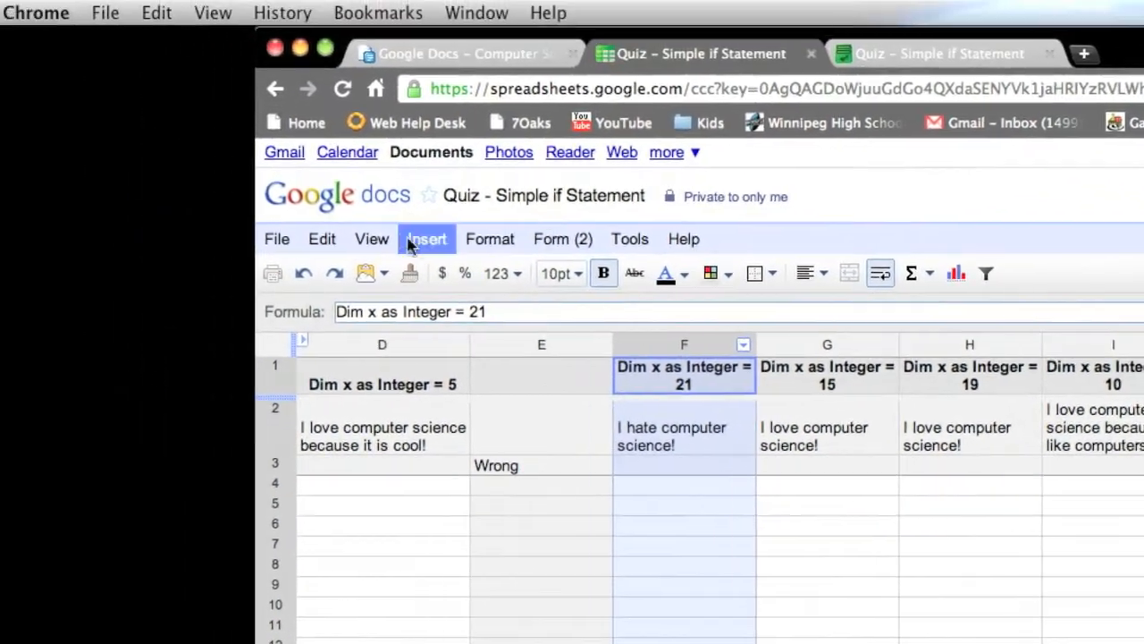
click(411, 239)
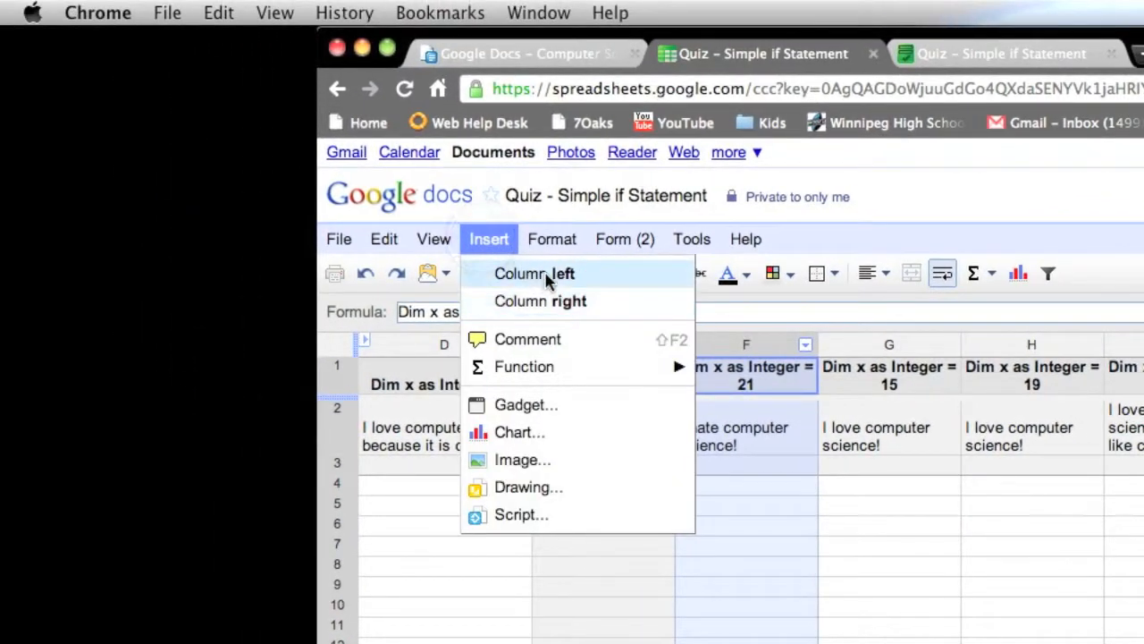
click(547, 279)
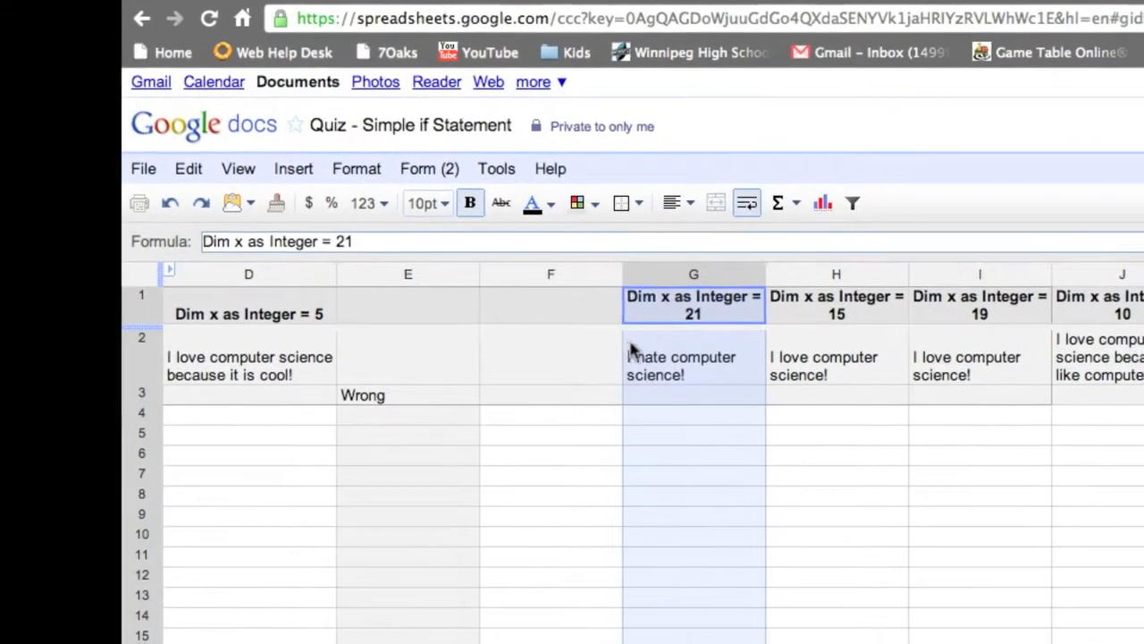
key(super+z)
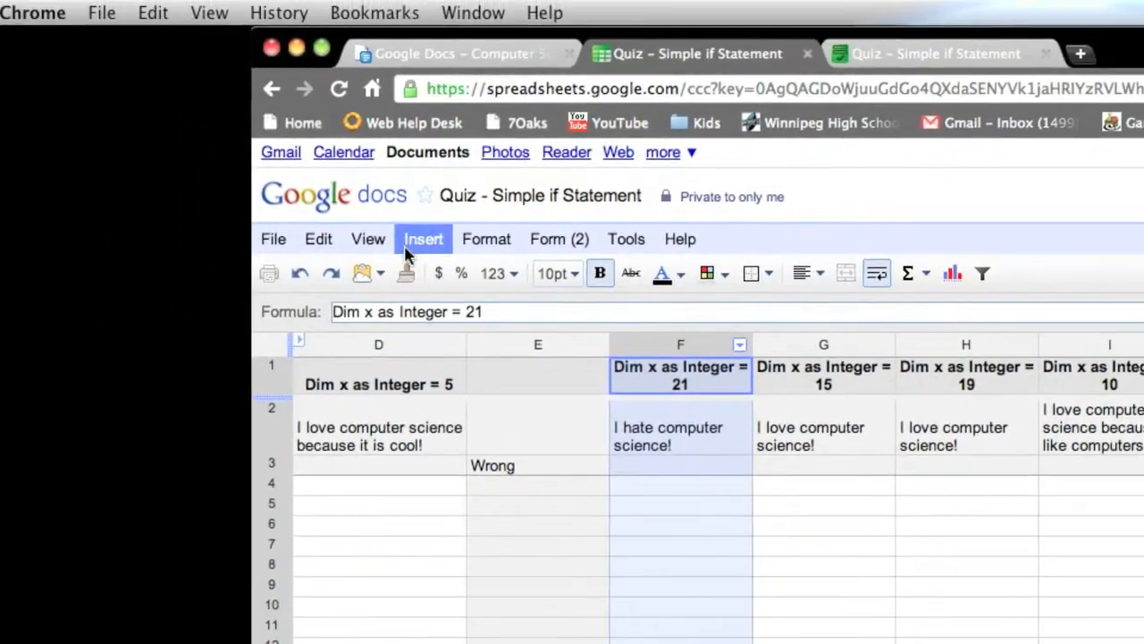
Step: Insert an empty column to the right of column F for marking the second question
click(294, 168)
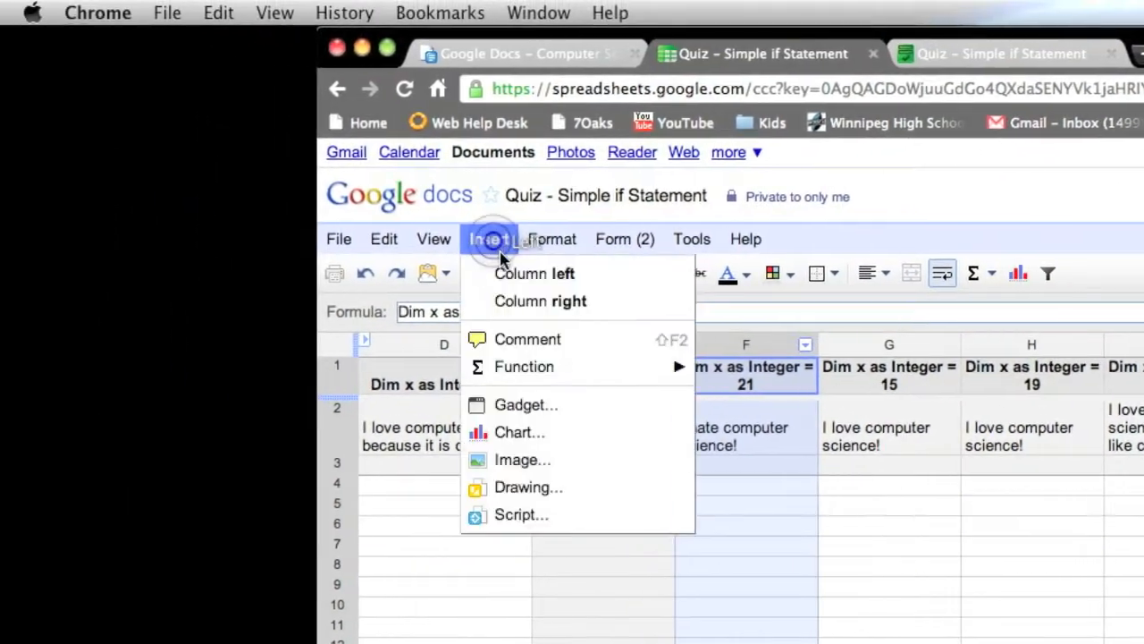
click(537, 304)
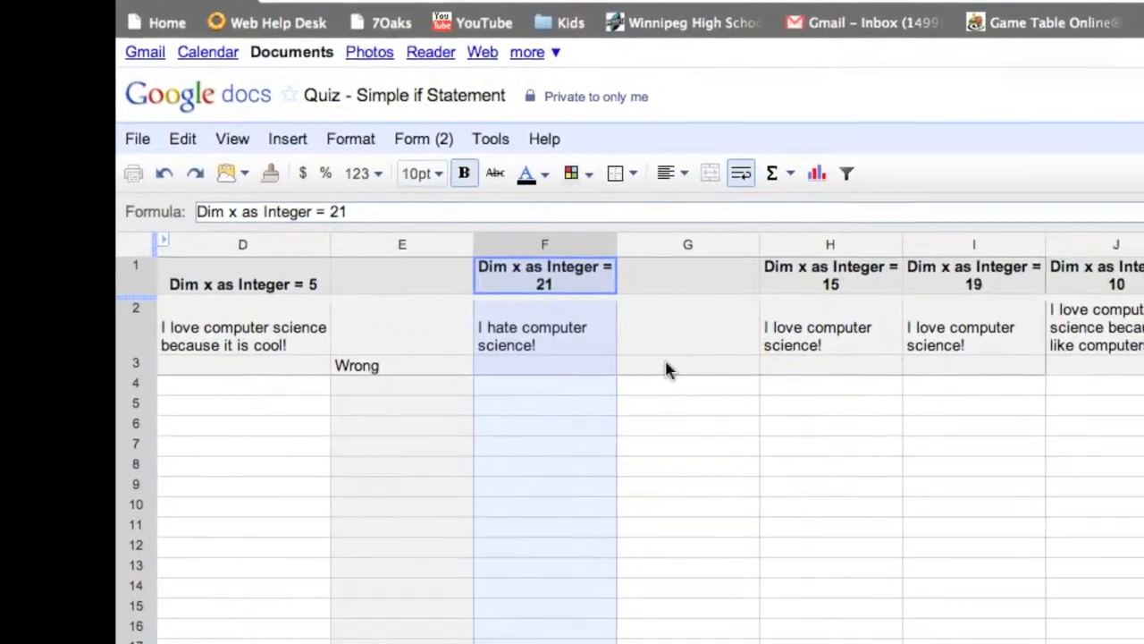
click(666, 368)
Step: Try moving the marking formula from E3 up to E2, and return it to E3
click(393, 366)
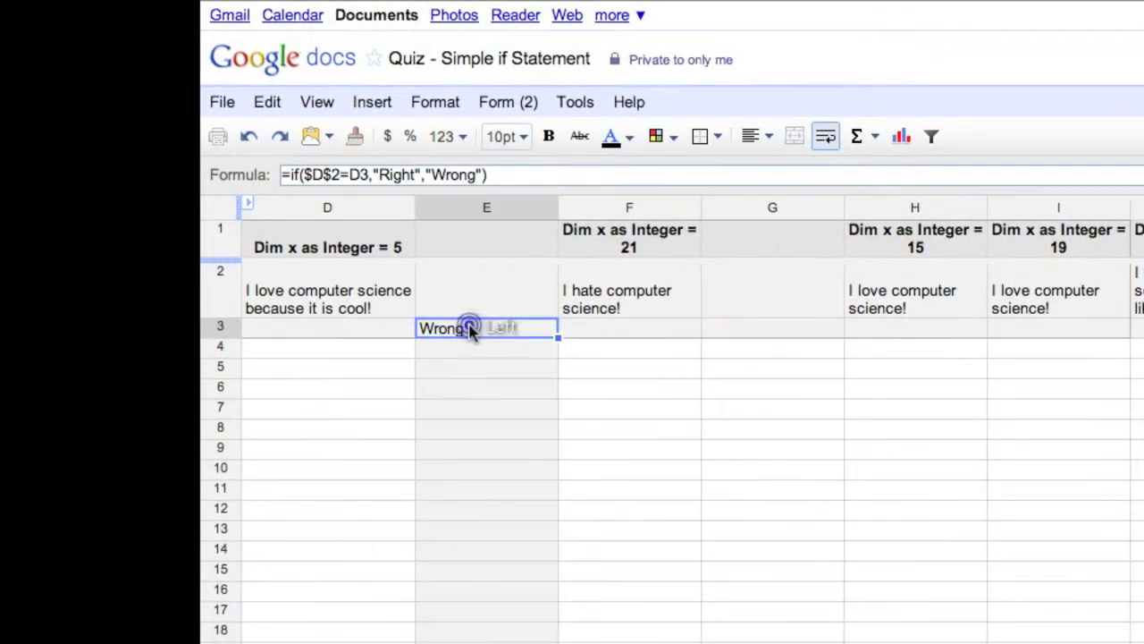
drag(528, 320, 528, 300)
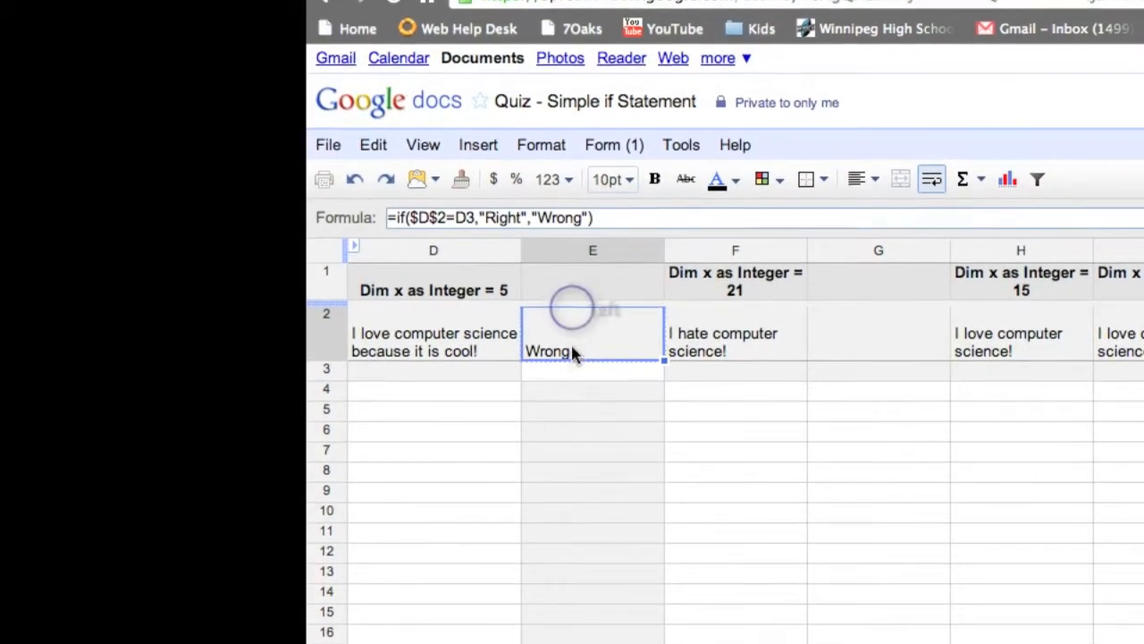
click(572, 370)
text(=if($D$2=D3,"Right","Wrong"))
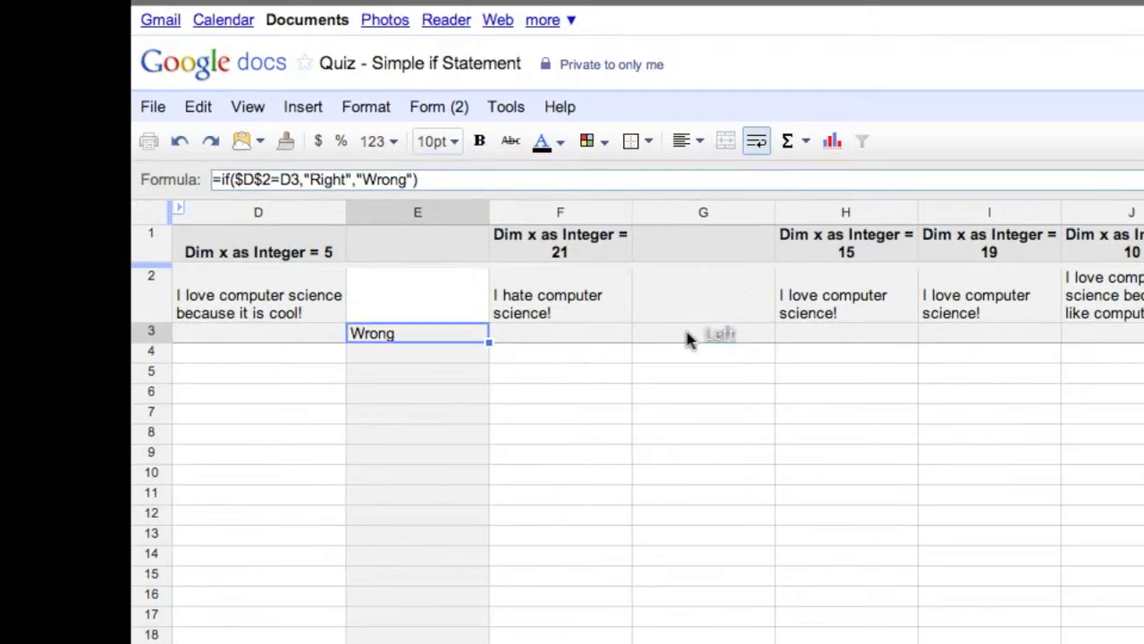
Step: Start an IF formula in G3 that compares the response in F3 with the answer key in F2
click(761, 330)
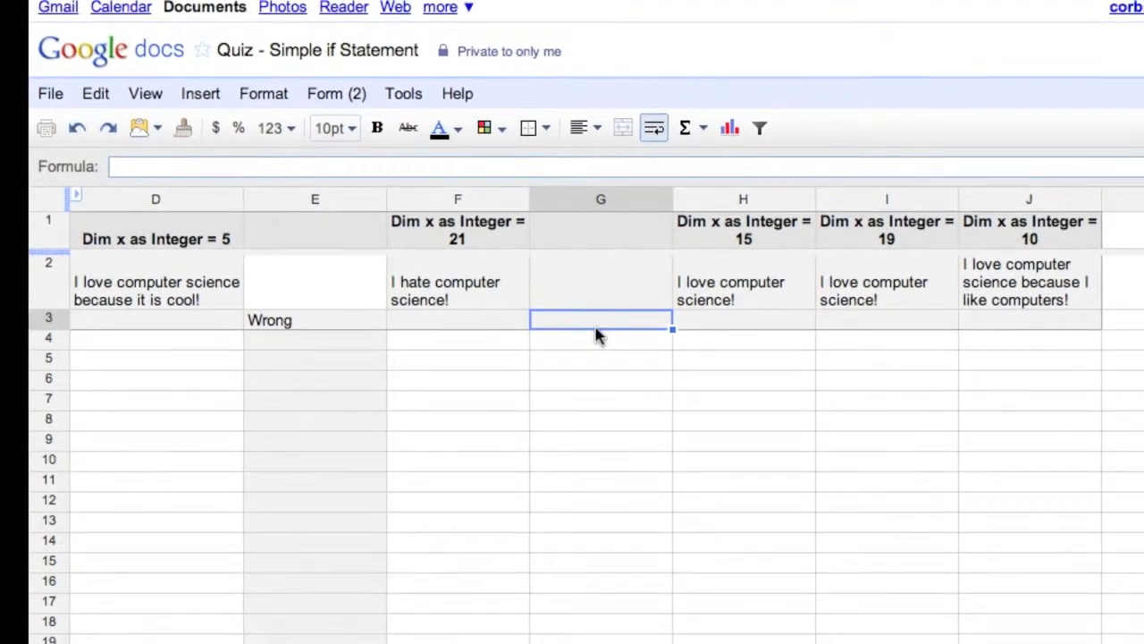
text(=if()
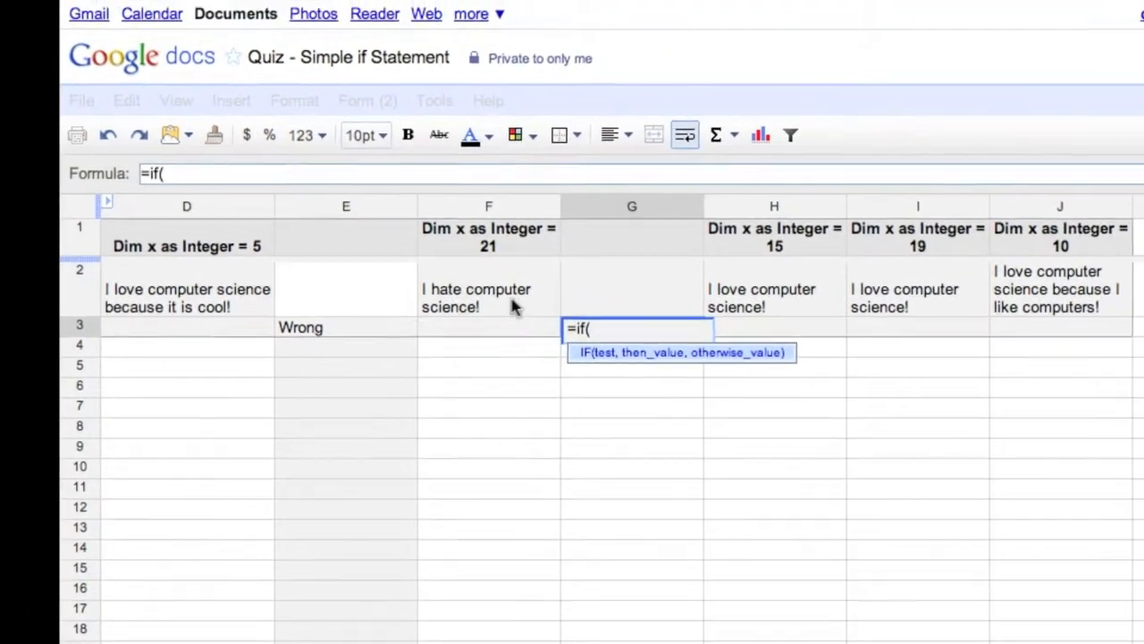
click(479, 316)
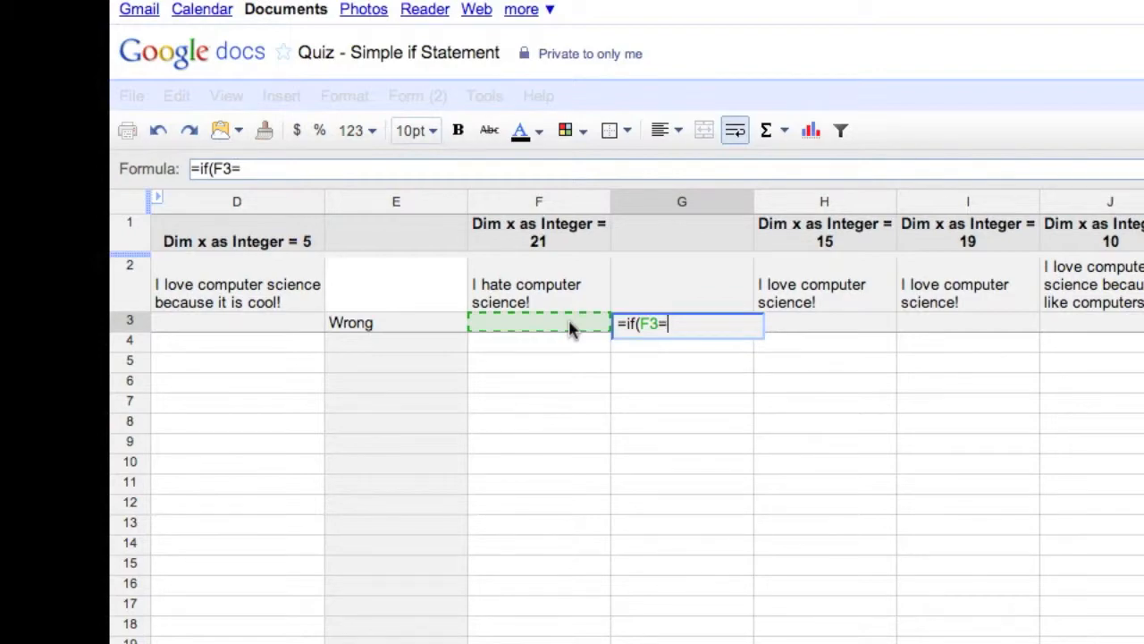
text(=)
click(540, 291)
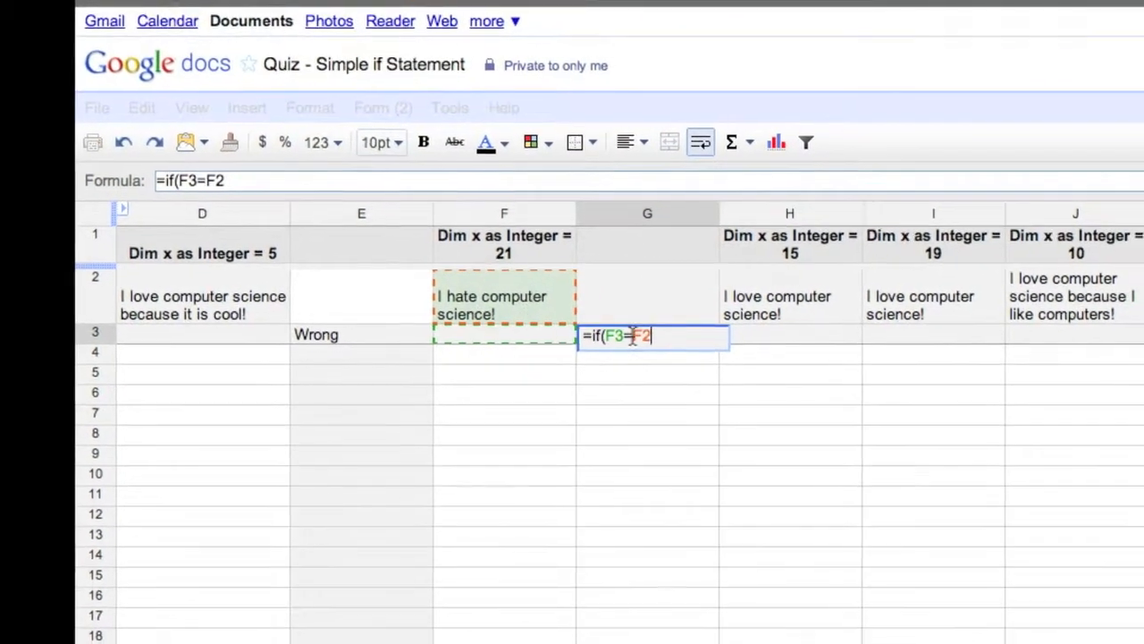
Step: Make the answer key reference in the G3 formula absolute as $F$2
click(632, 335)
text(G2)
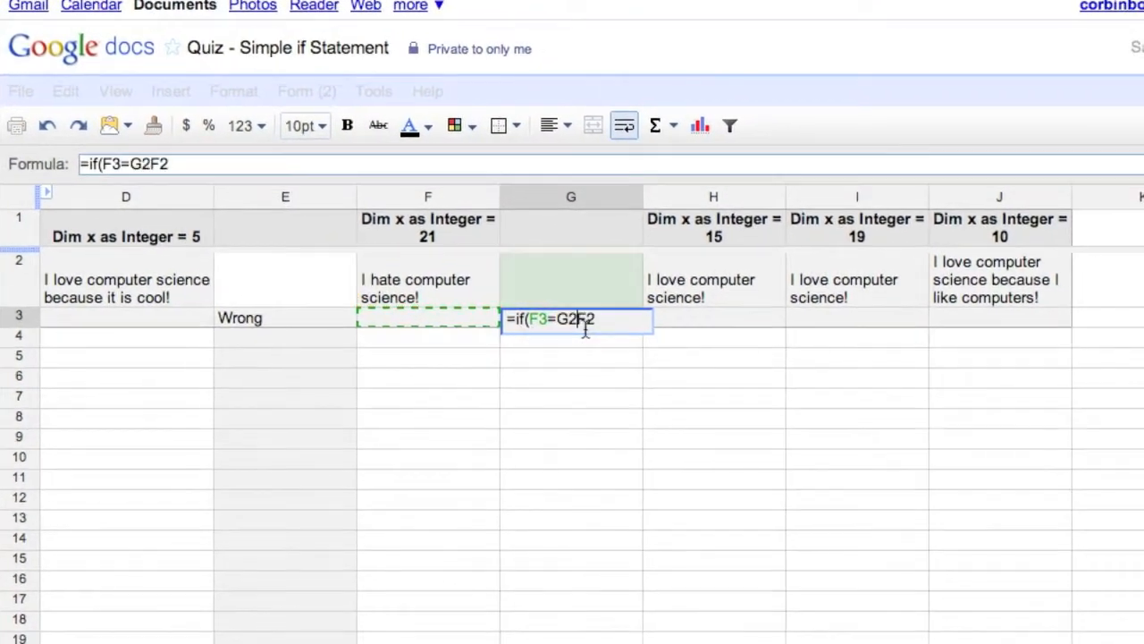
text($)
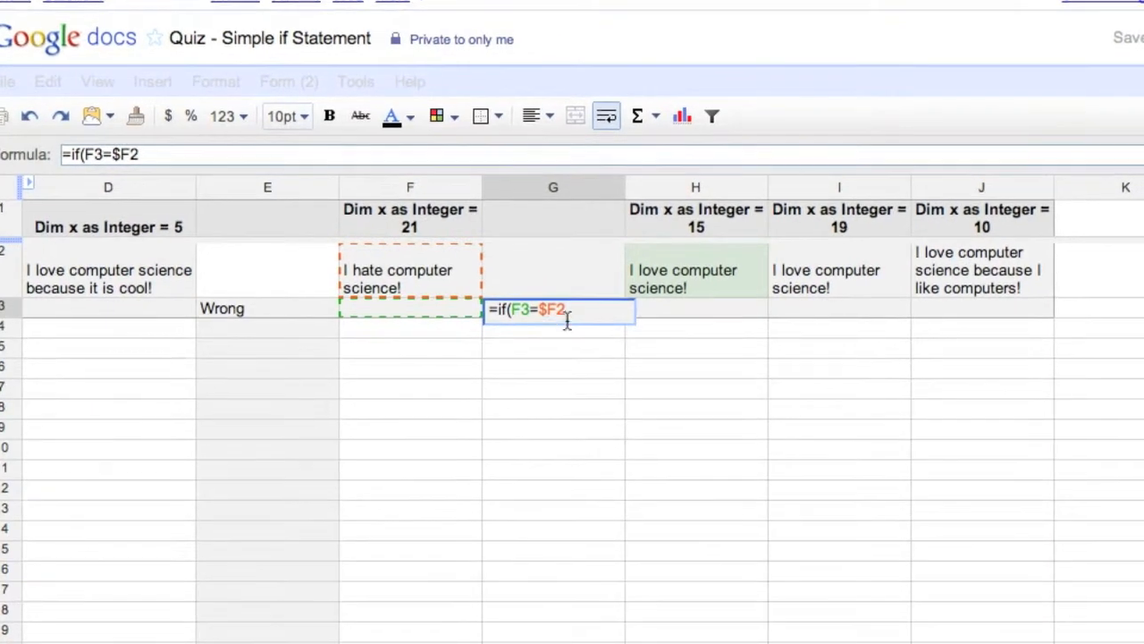
click(563, 320)
text($F$)
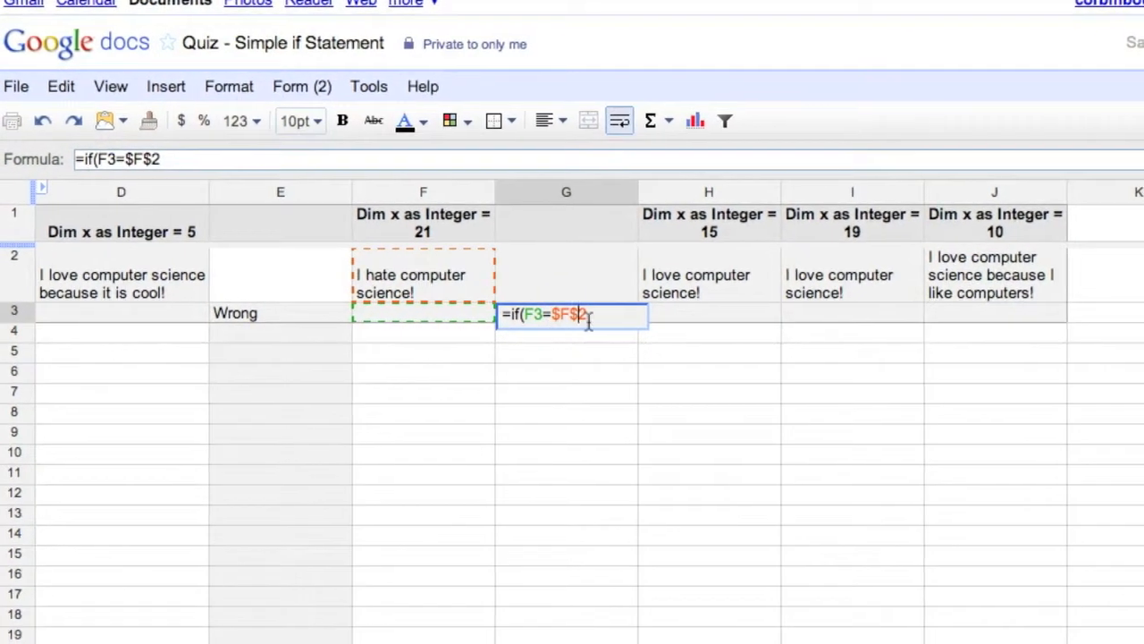
Step: Complete the G3 formula as =if(F3=$F$2, "Right","Wrong")
click(586, 321)
text(, "Right","Wrong)
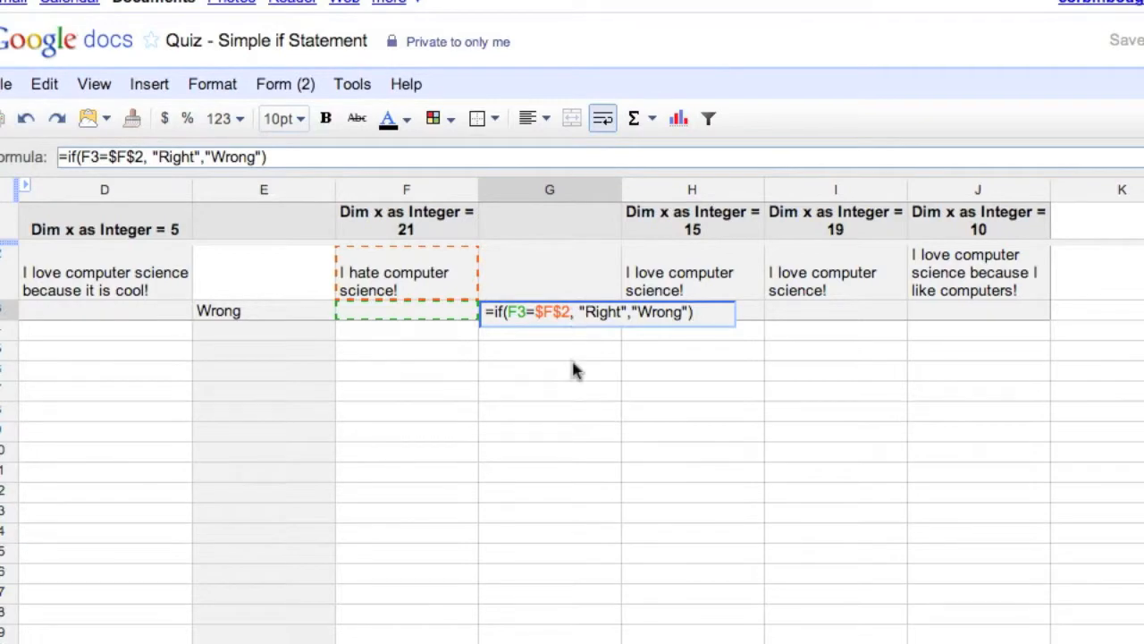
click(573, 365)
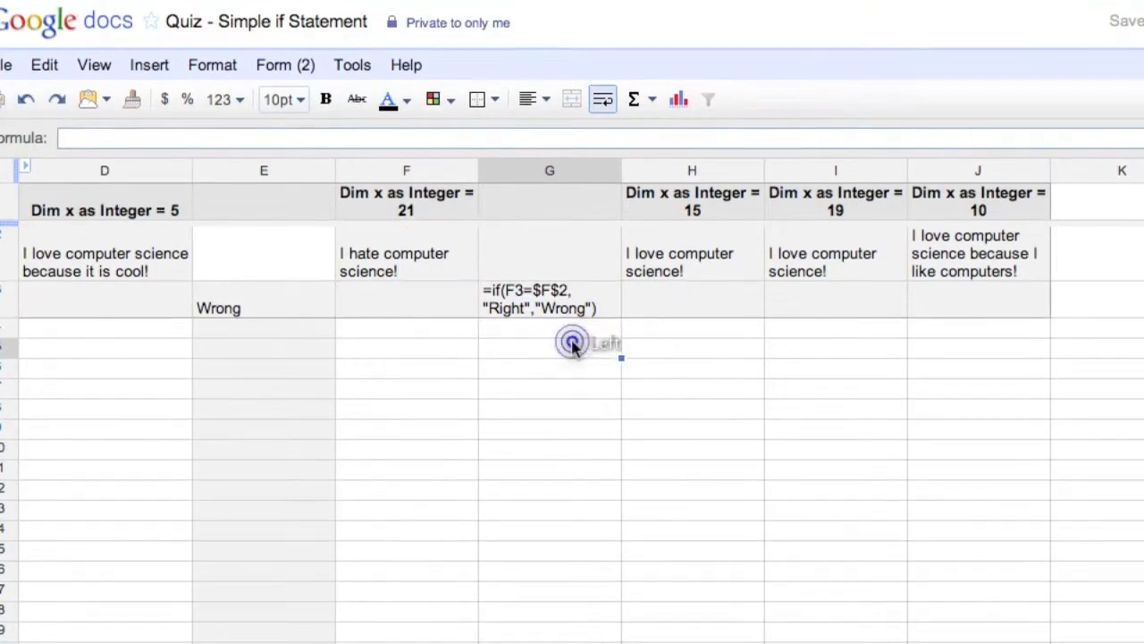
click(564, 314)
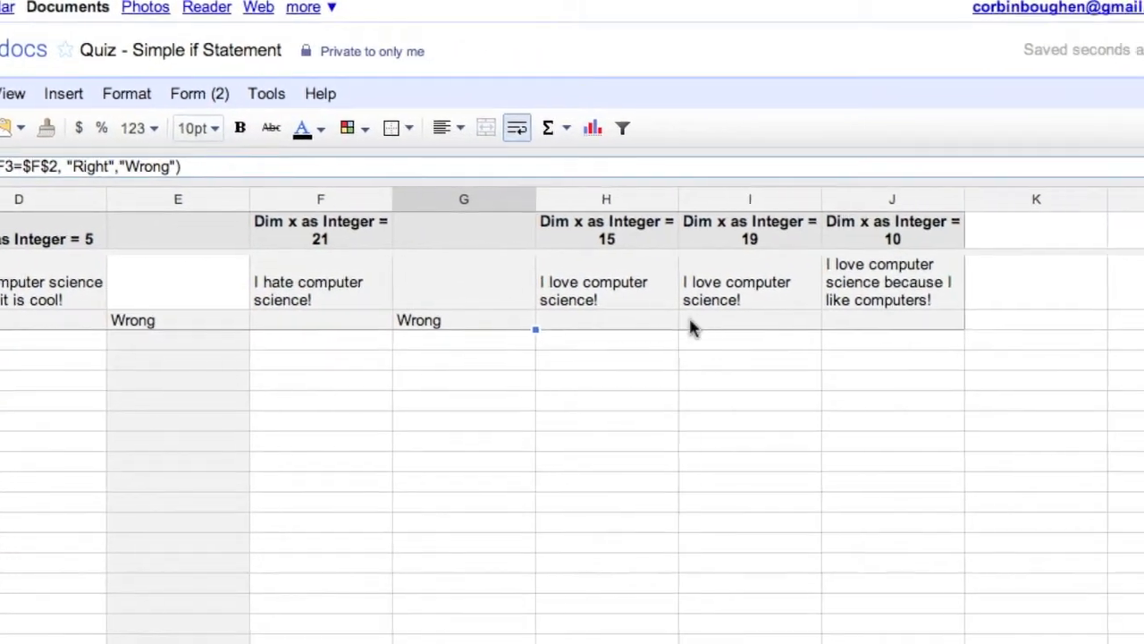
Step: Insert an empty column to the right of column H for marking the third question
click(630, 287)
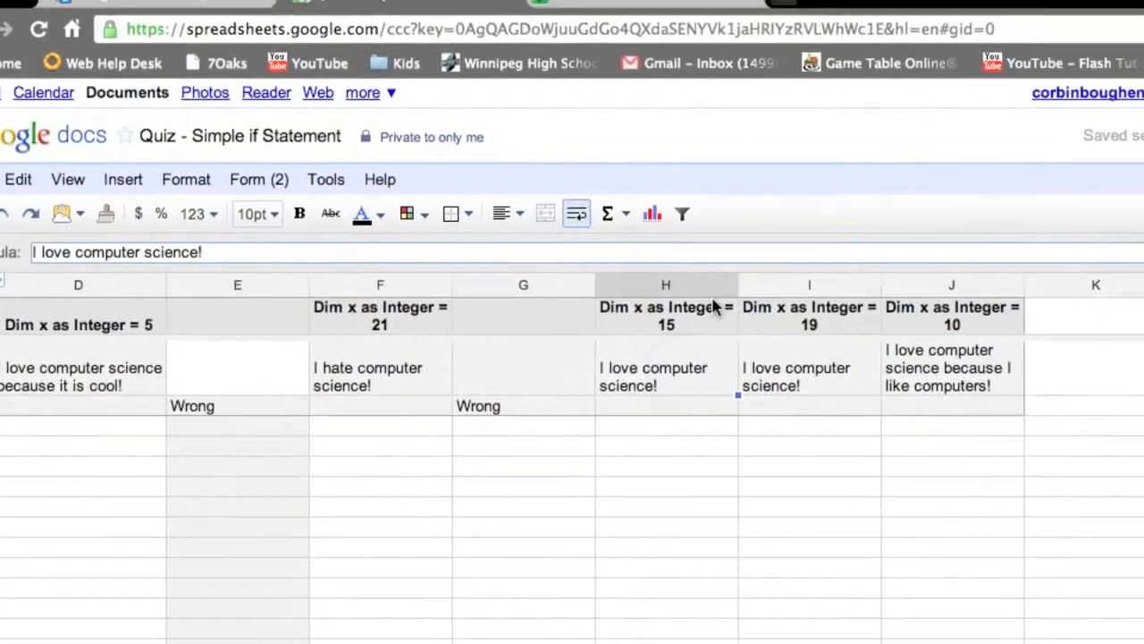
click(678, 251)
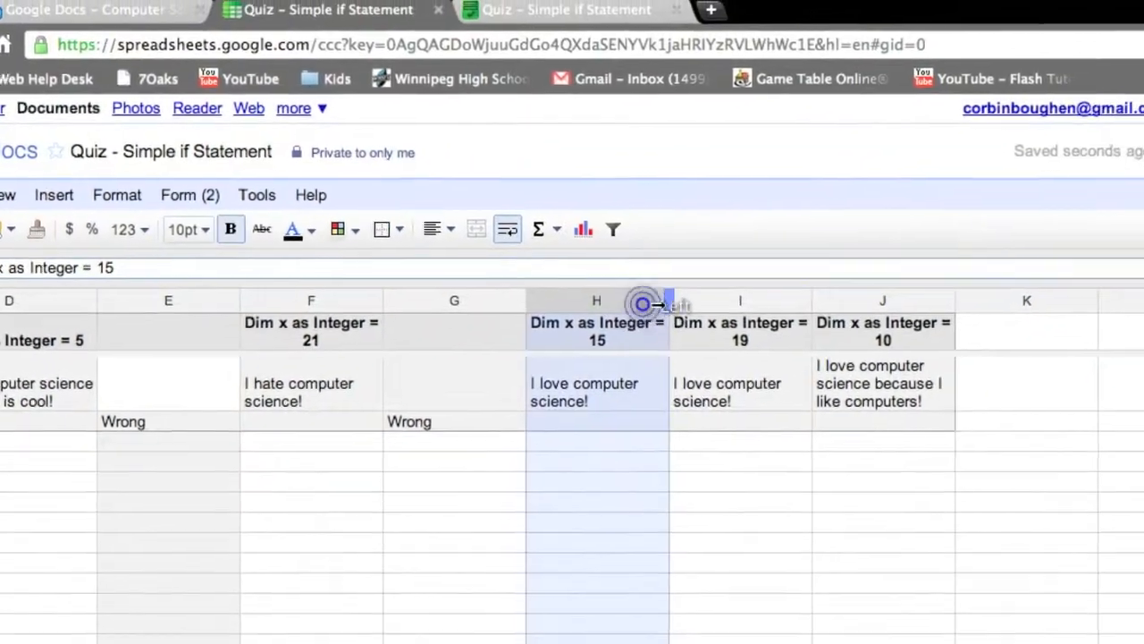
click(686, 251)
click(28, 211)
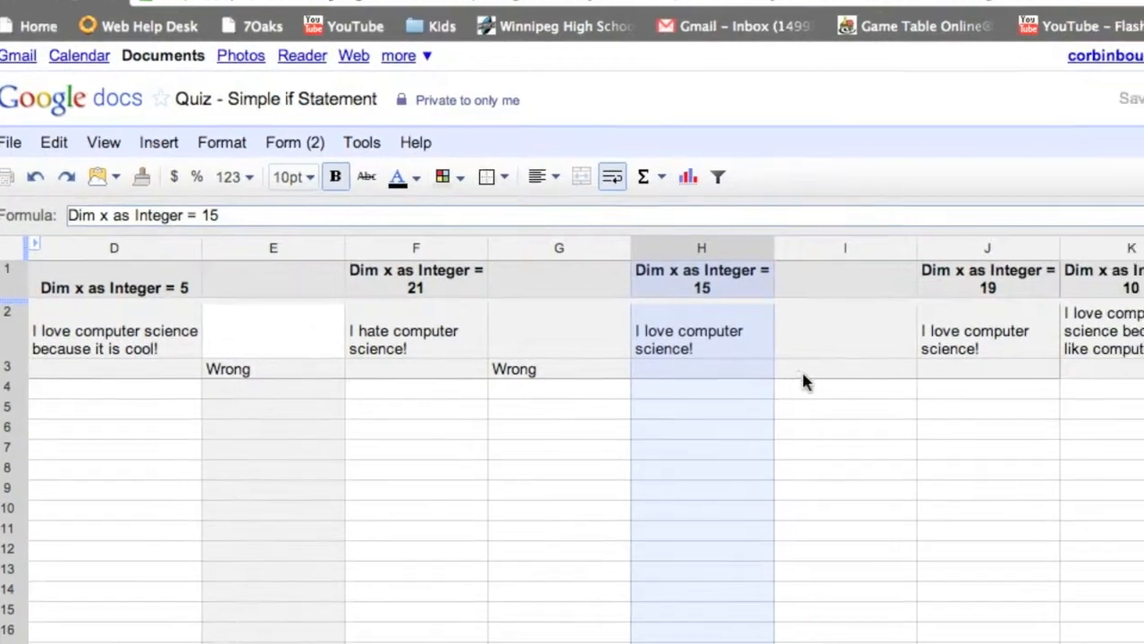
Step: Copy the G3 formula to I3 and change its answer key reference to $H$2
click(1128, 469)
click(857, 466)
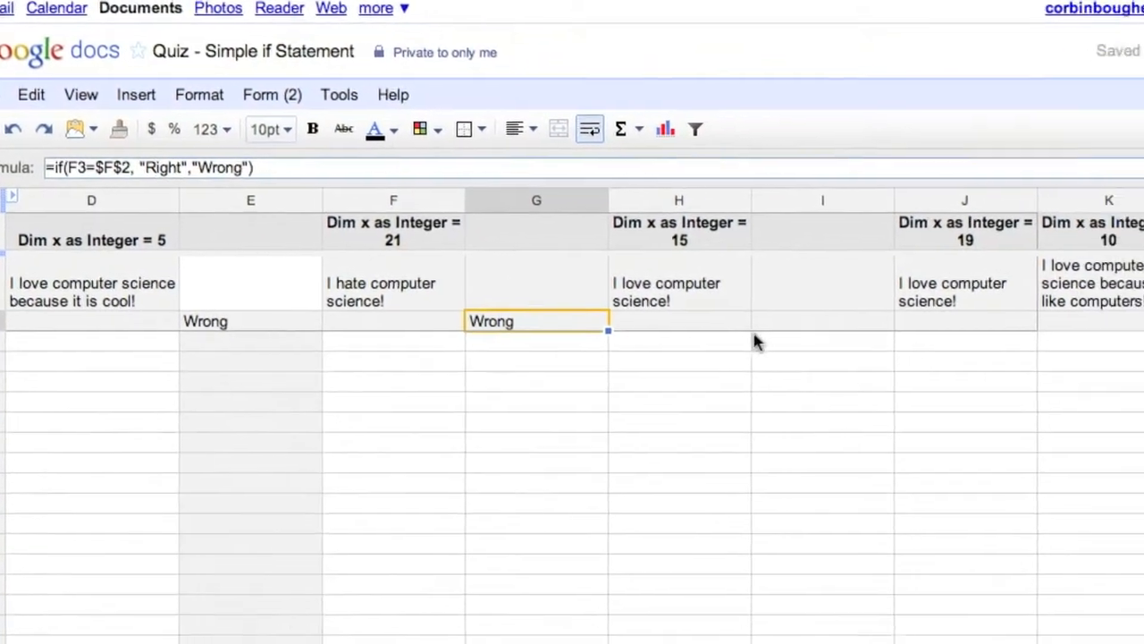
click(785, 323)
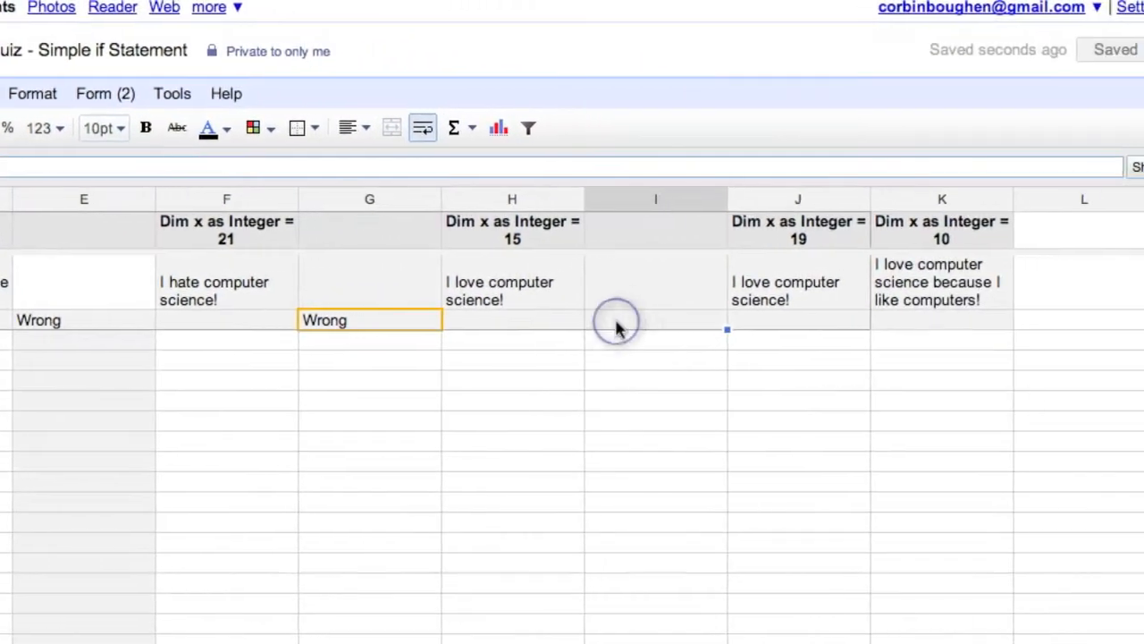
key(super+v)
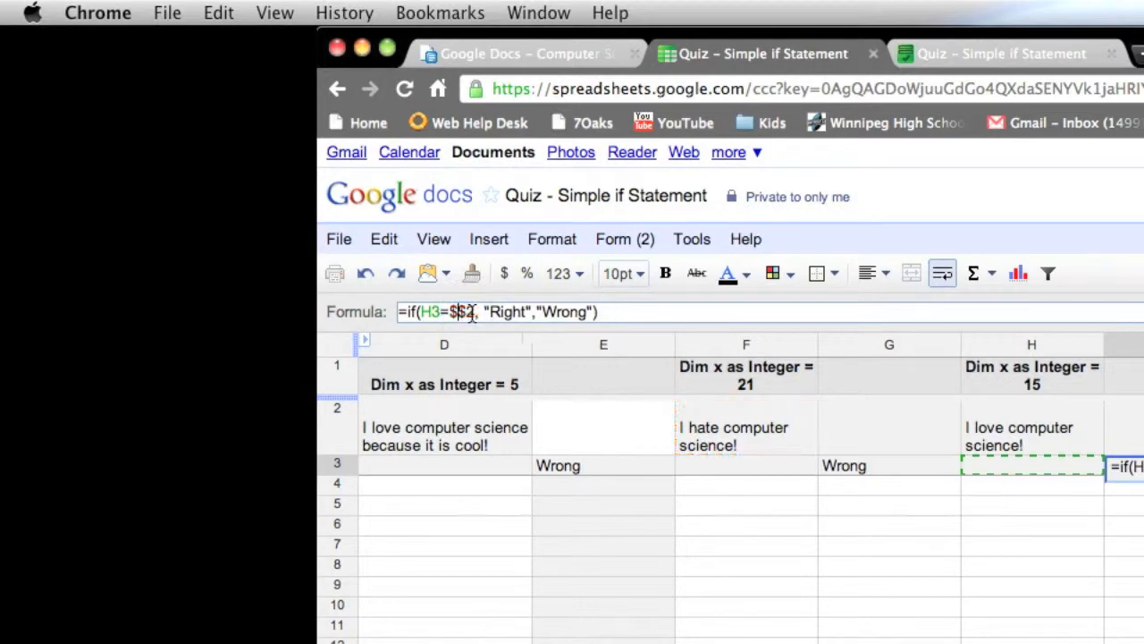
scroll(1015, 458, left, 3)
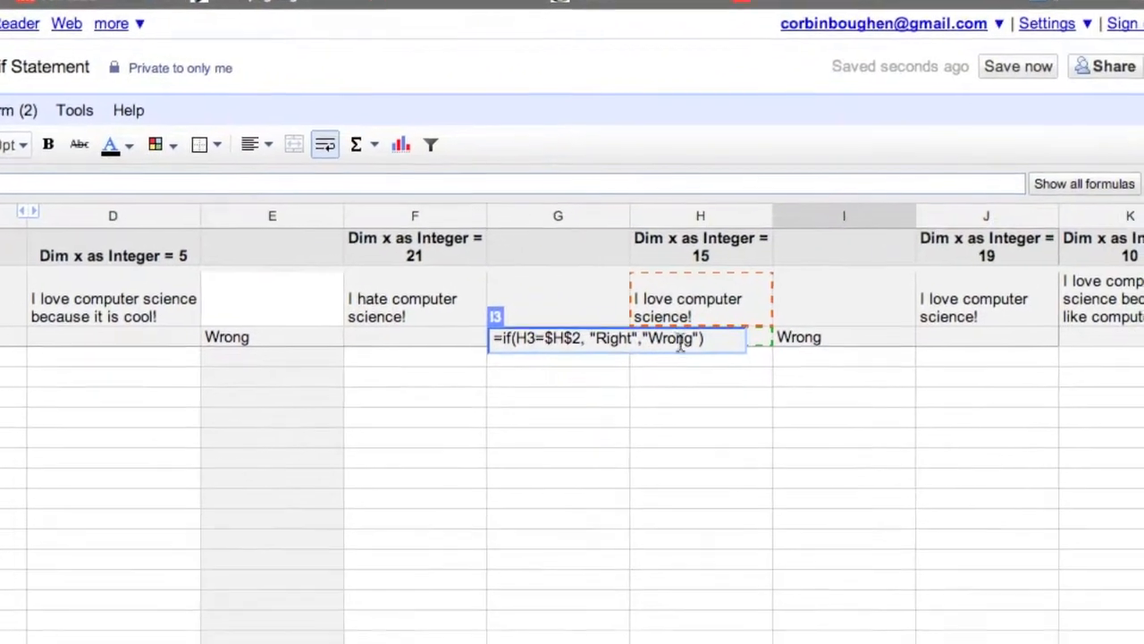
Step: Leave the open edit and correct the answer key reference in the I3 formula to $H$2
key(Escape)
click(555, 344)
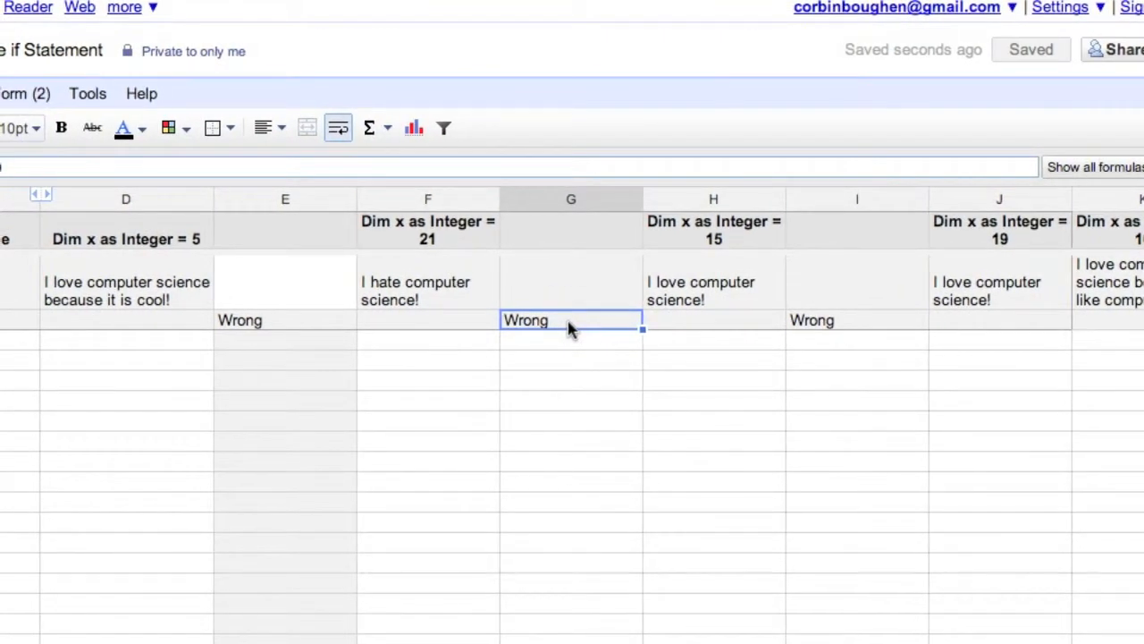
click(797, 324)
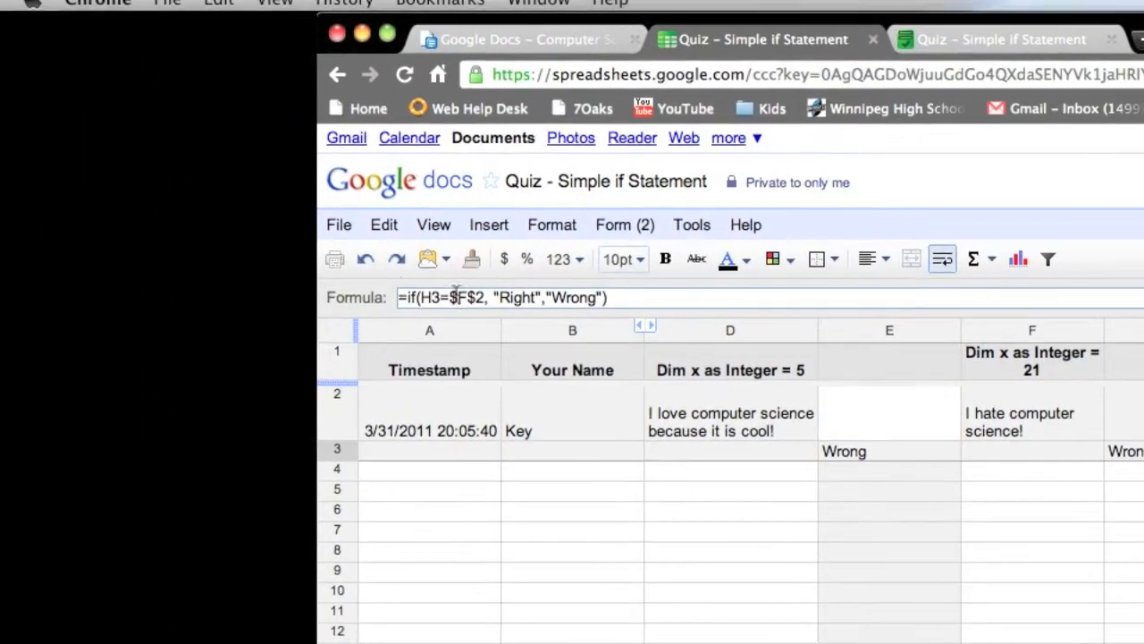
click(465, 296)
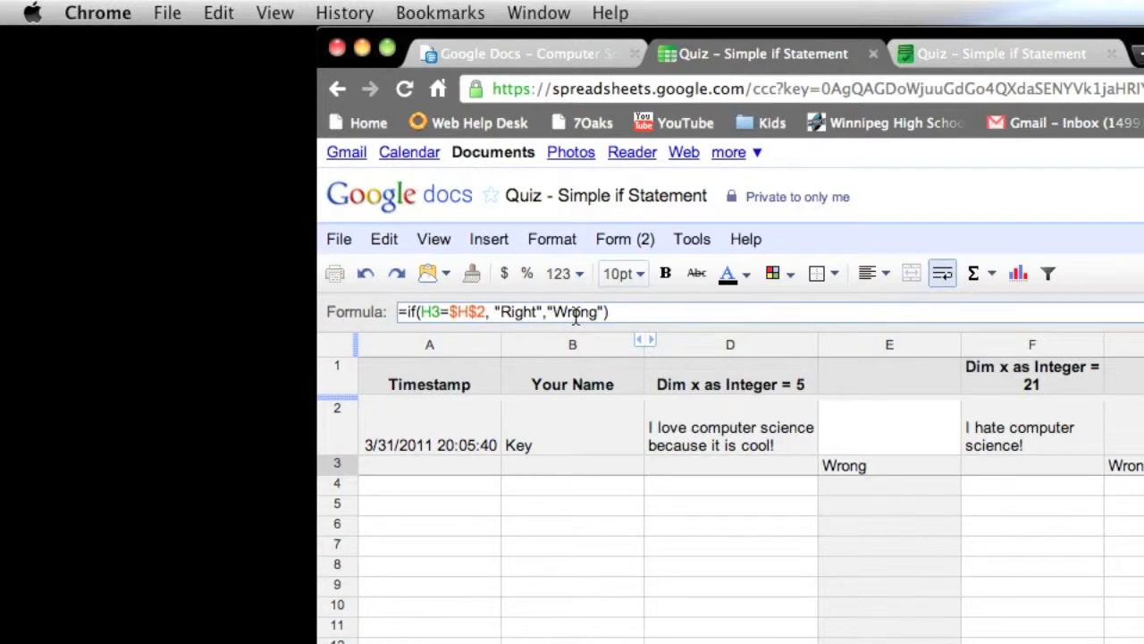
click(623, 311)
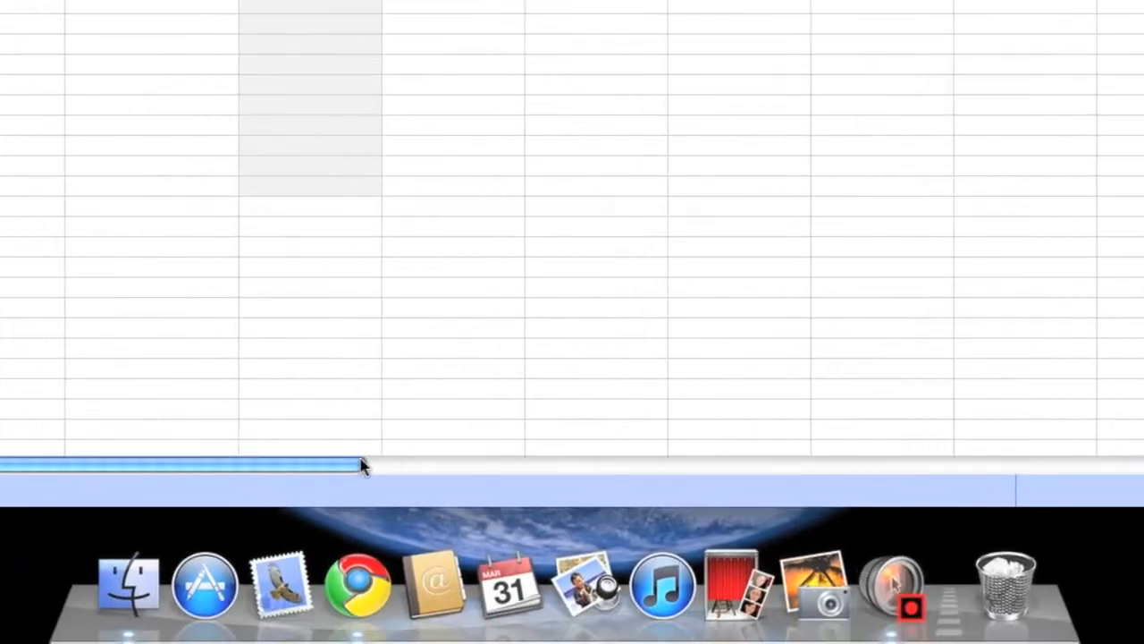
Step: Insert an empty column to the right of column J for marking the fourth question
drag(360, 462, 715, 465)
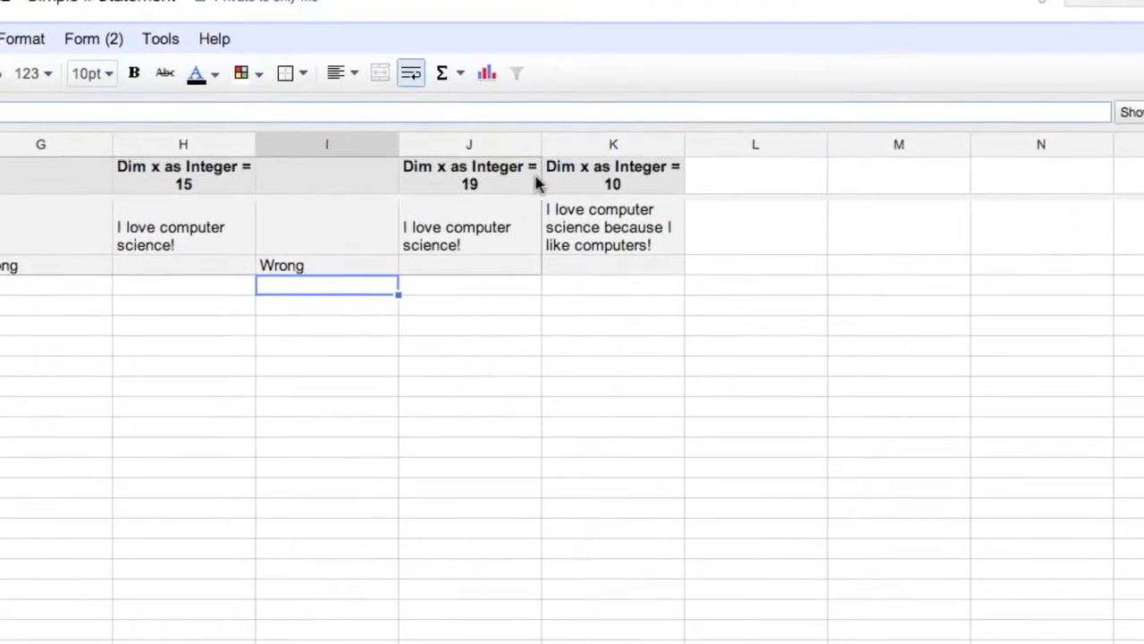
click(502, 64)
click(506, 35)
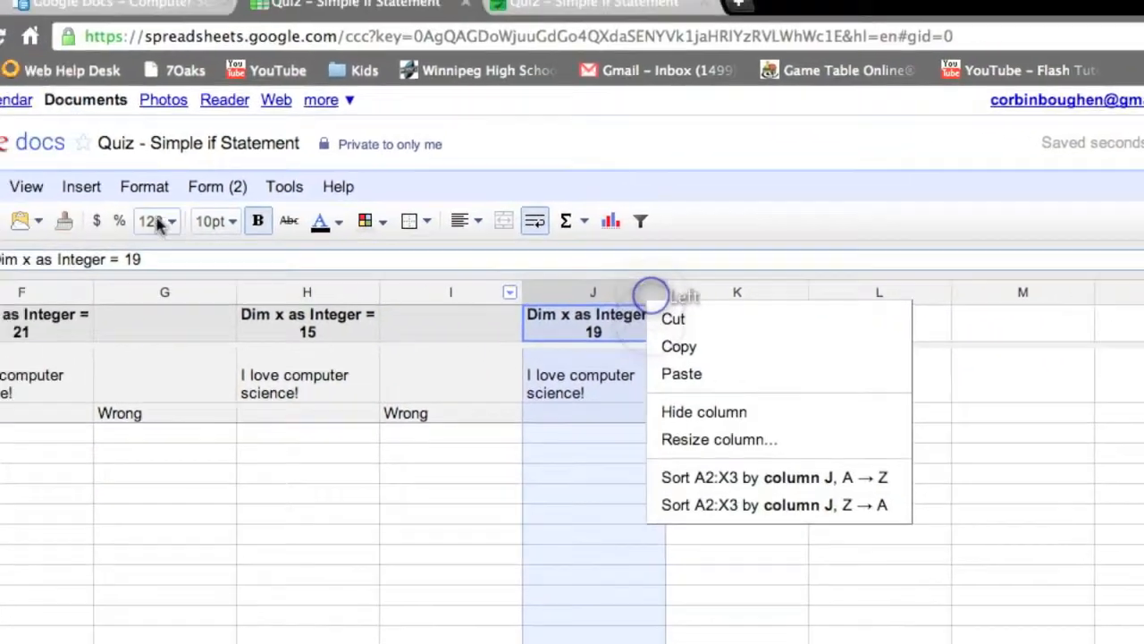
click(81, 186)
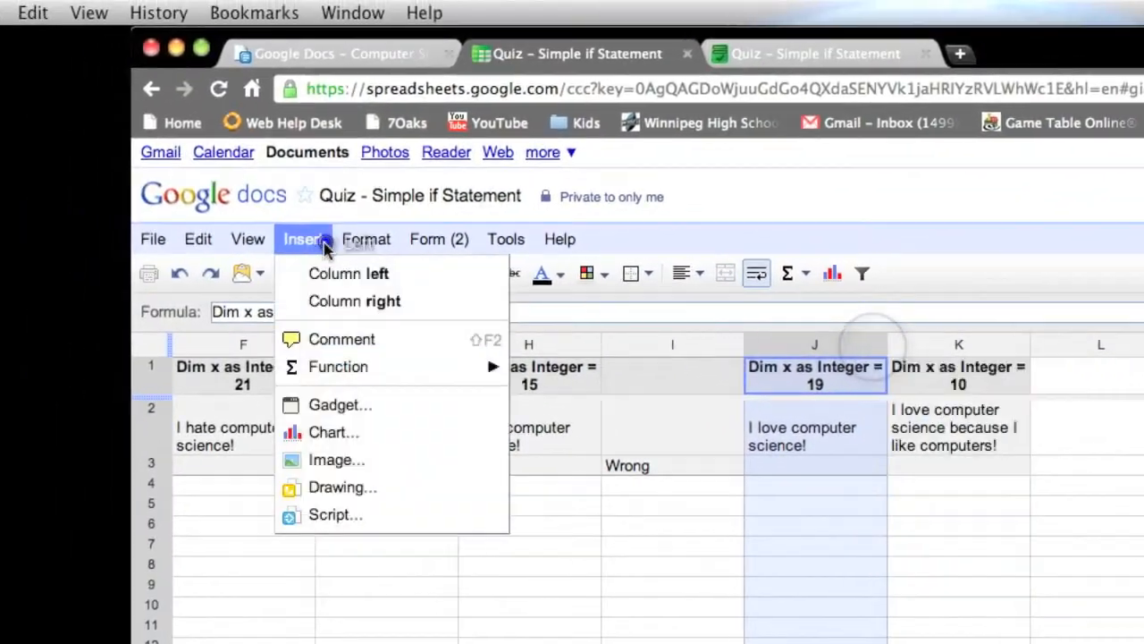
click(114, 243)
Step: Copy the marking formula into K3 so that it reads =if(J3=$J$2, "Right","Wrong")
click(938, 378)
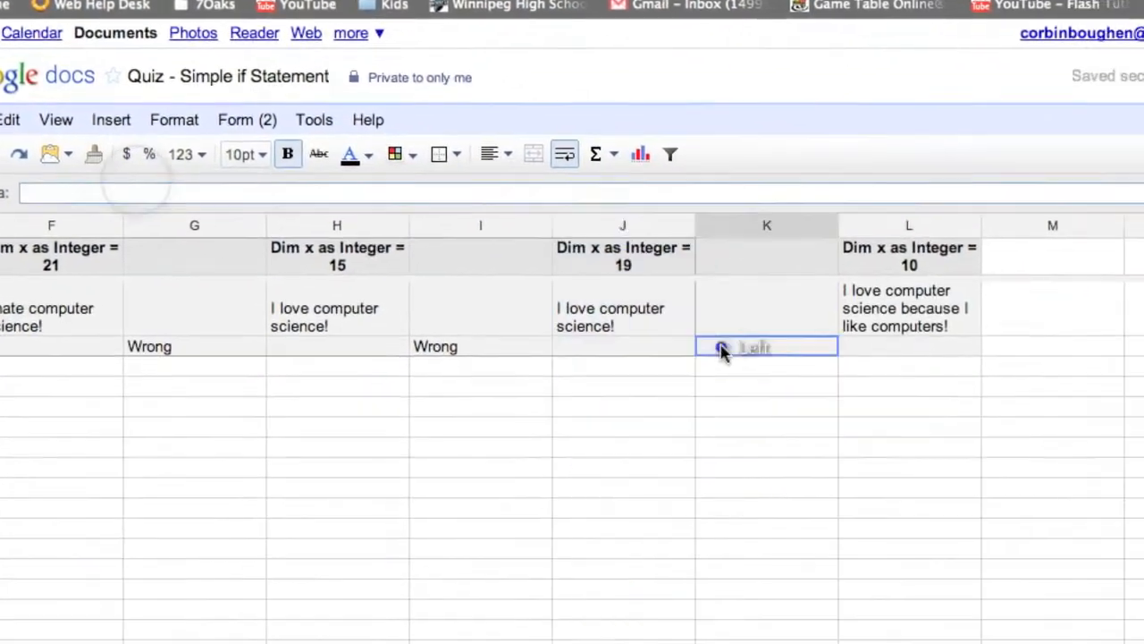
text(Wrong)
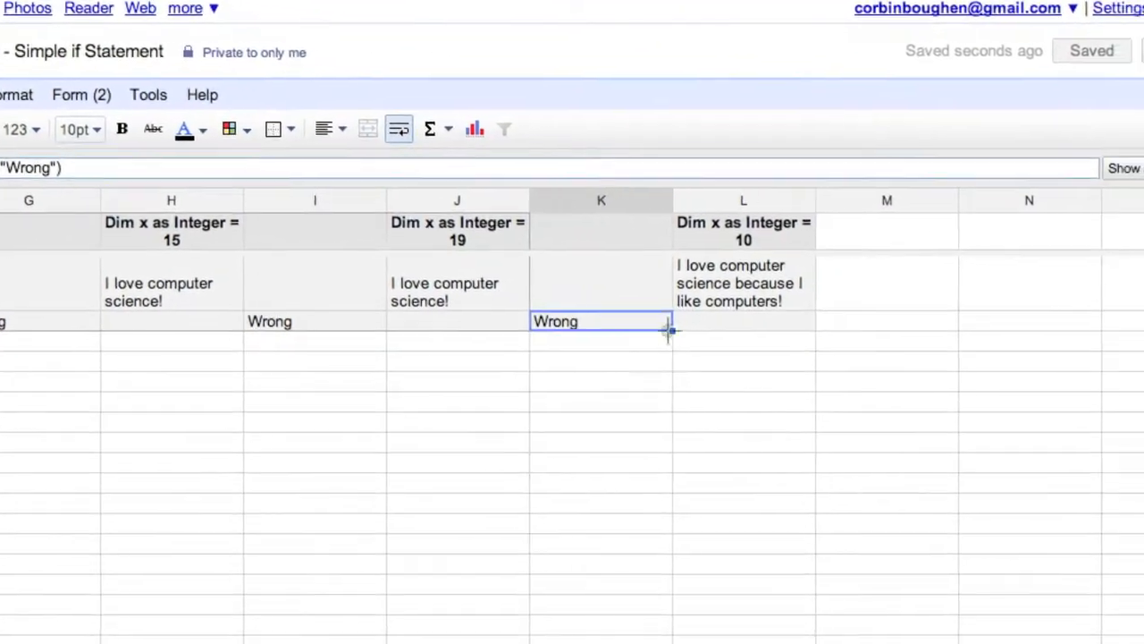
click(615, 327)
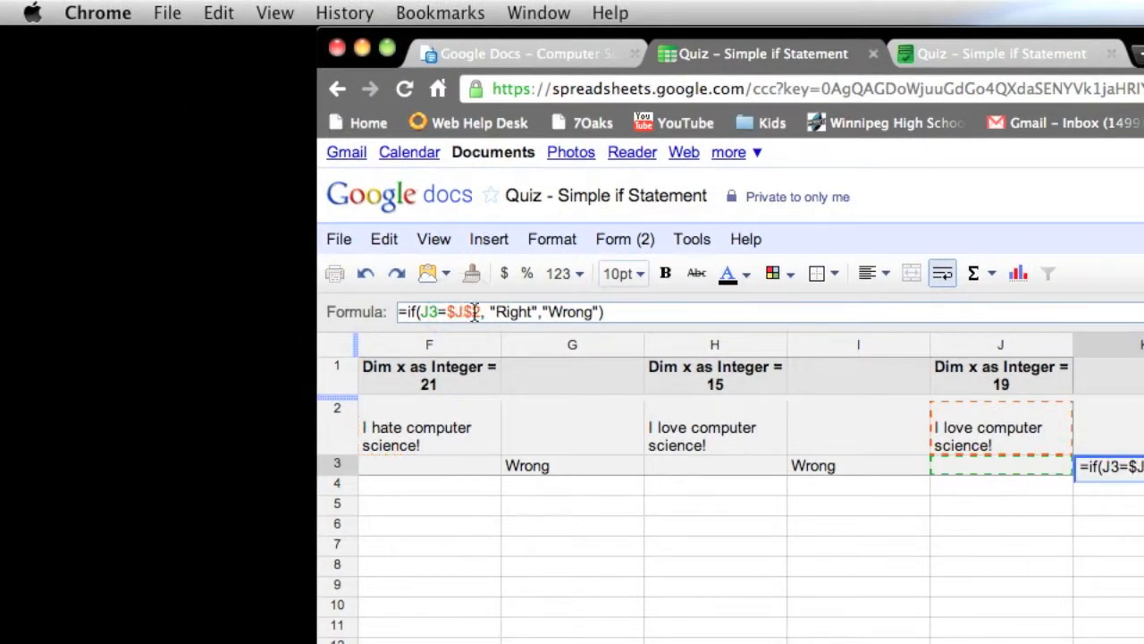
click(608, 312)
key(Return)
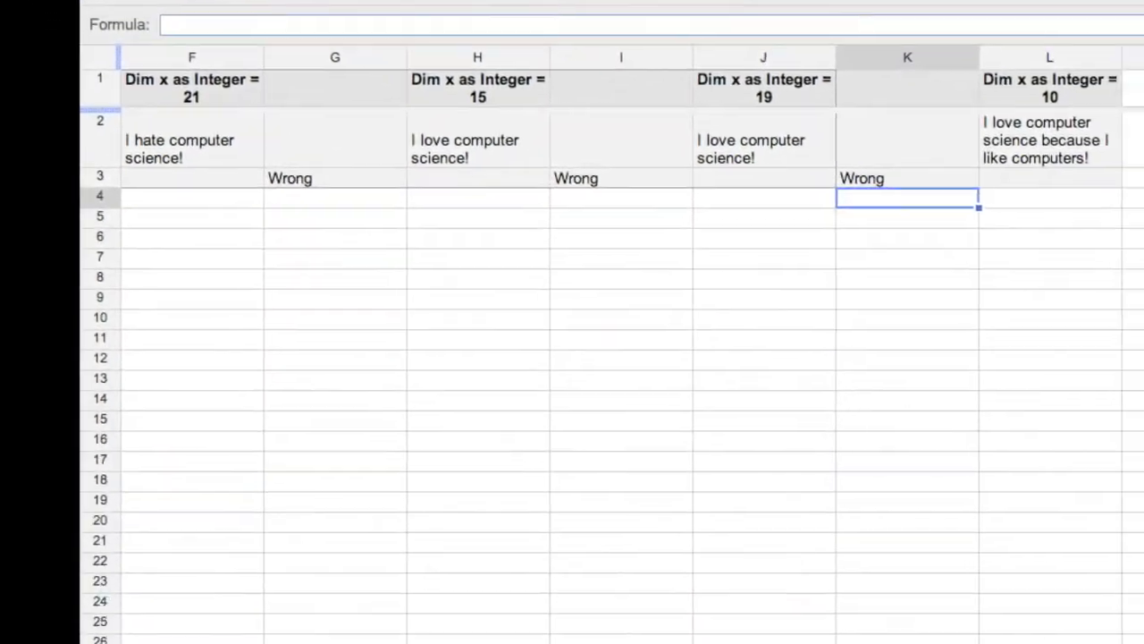
Step: Start a COUNTIF formula in cell M3, to the right of the last question's responses
drag(662, 633, 549, 462)
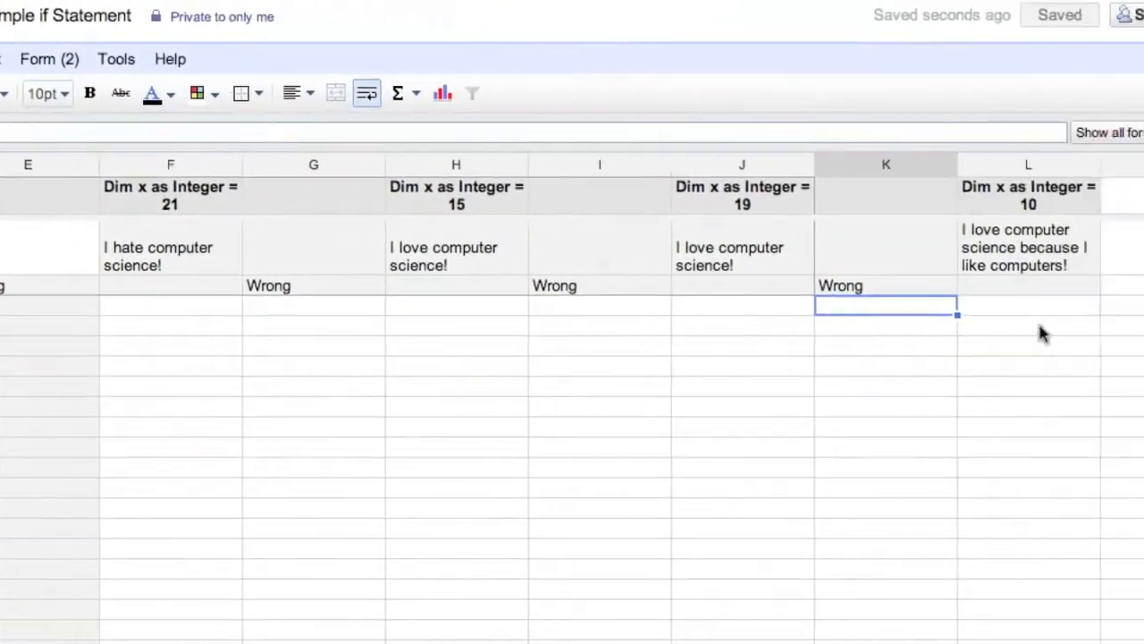
drag(472, 460, 600, 465)
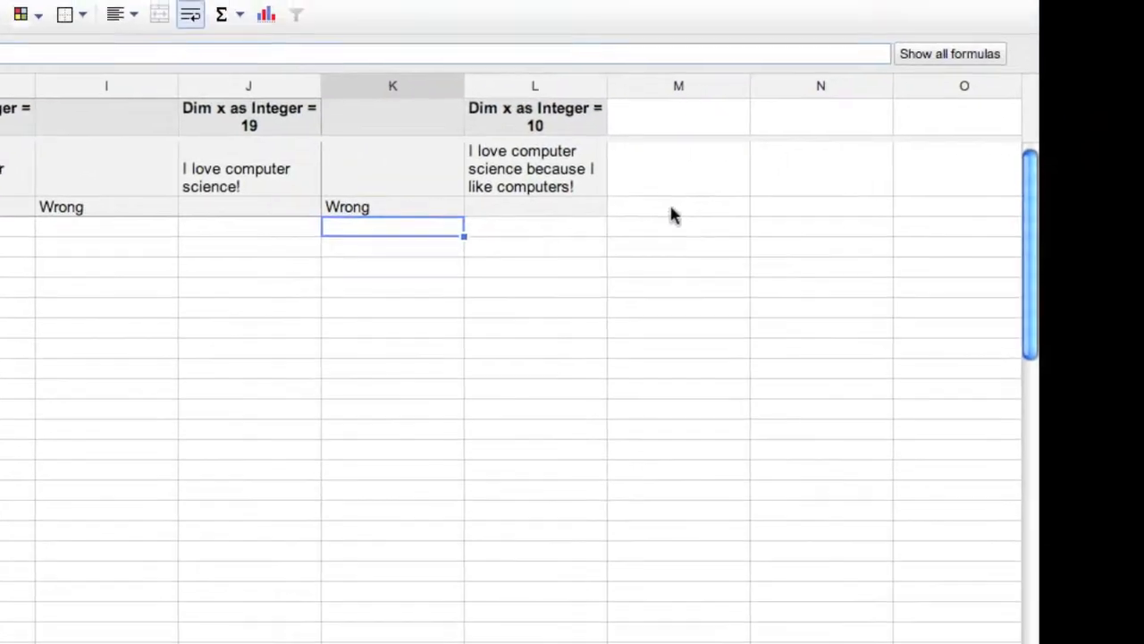
click(618, 268)
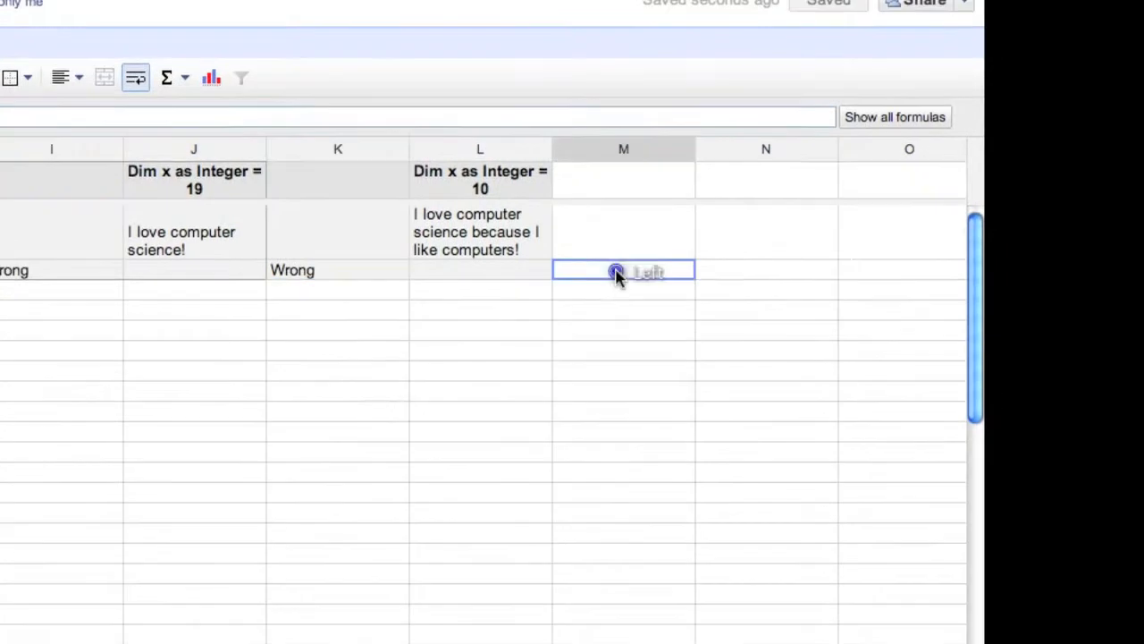
text(=)
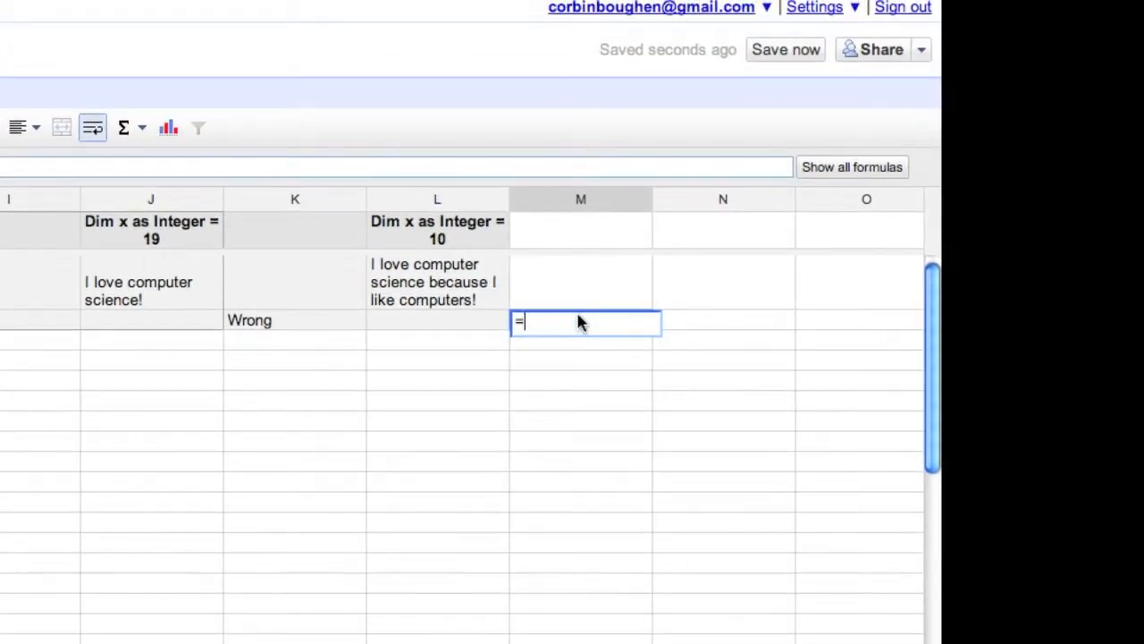
text(cou)
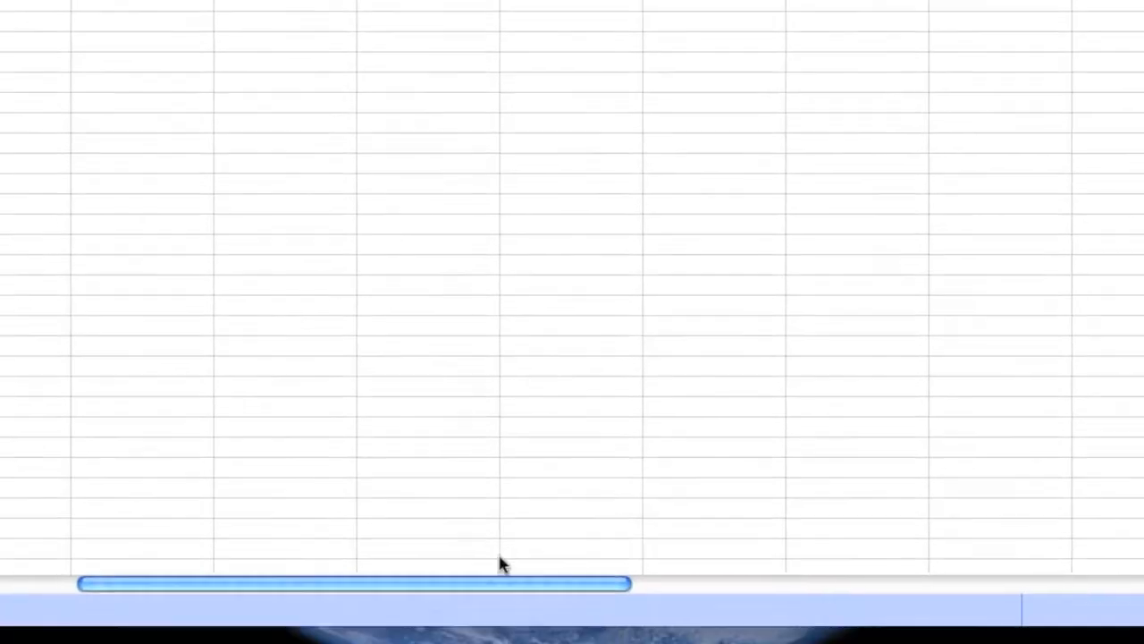
Step: Complete the M3 formula with the range E3:K3 and the criterion "Right"
drag(537, 463, 369, 457)
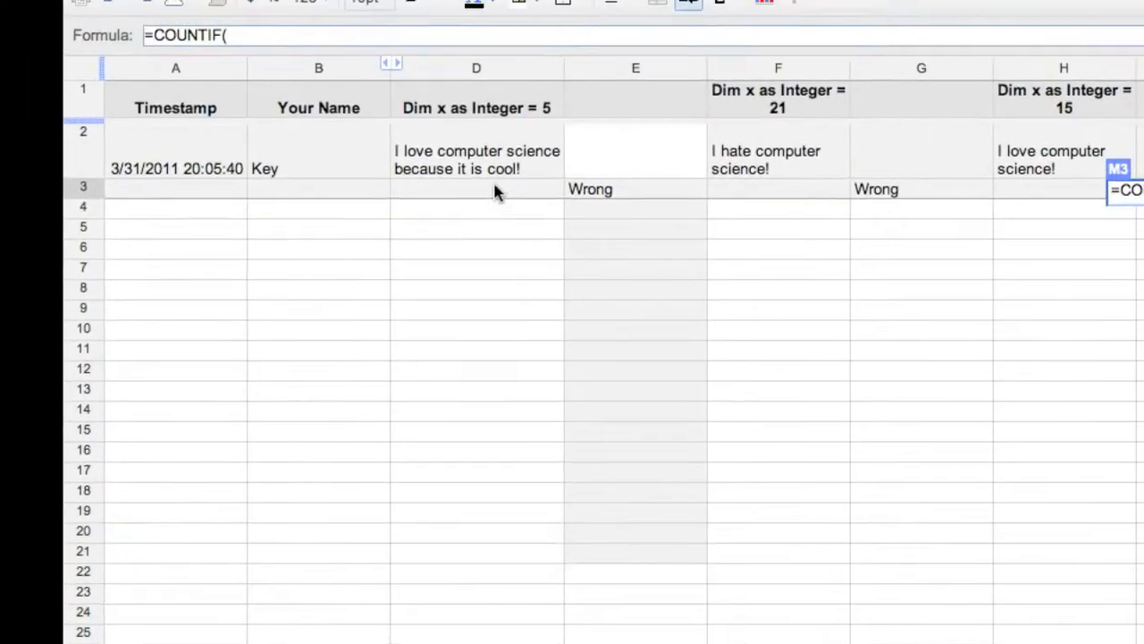
click(585, 190)
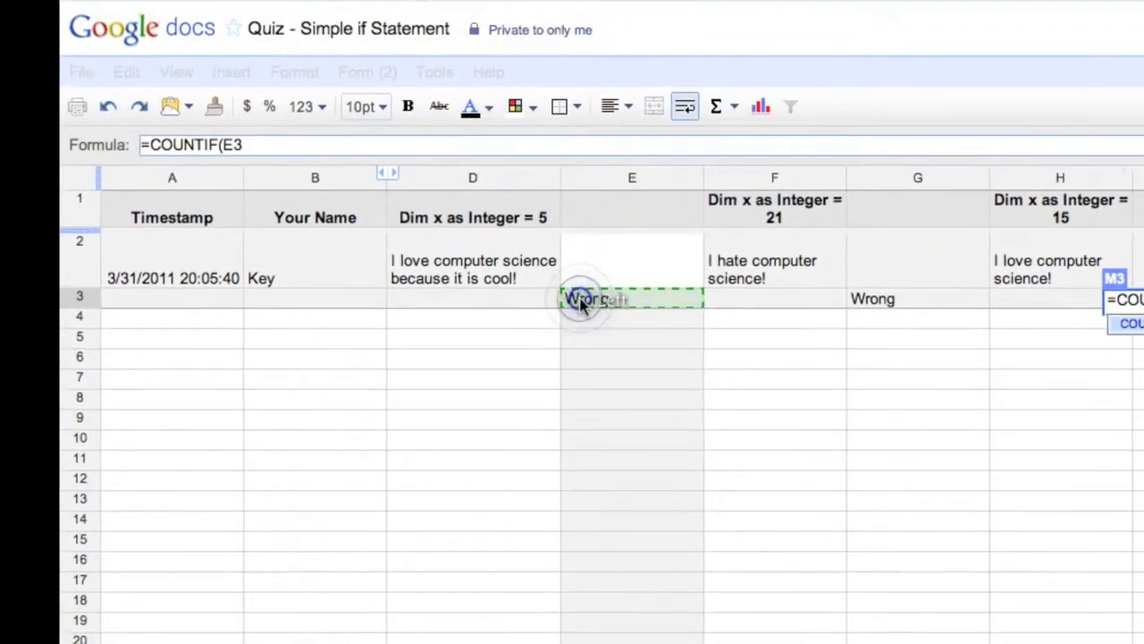
drag(581, 304, 953, 310)
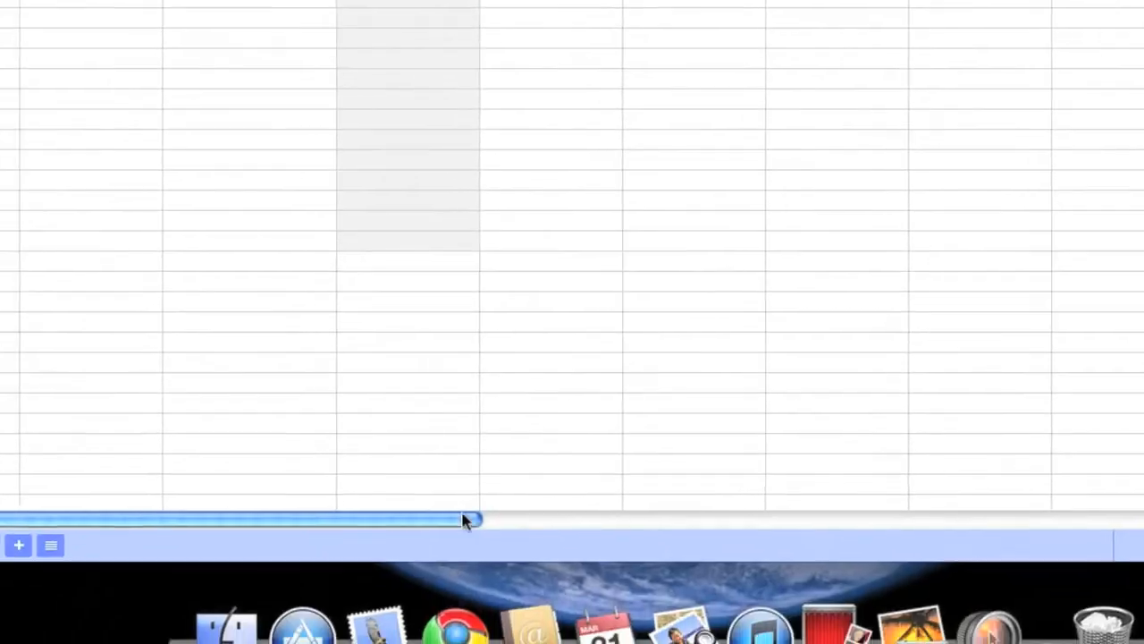
drag(461, 512, 723, 465)
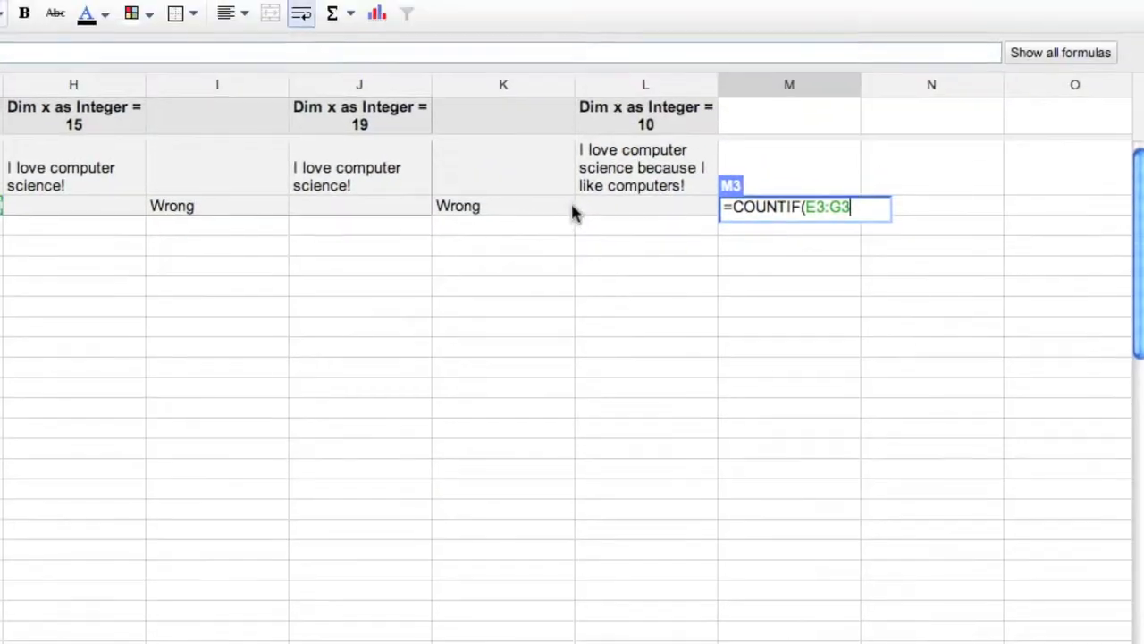
shift+click(566, 267)
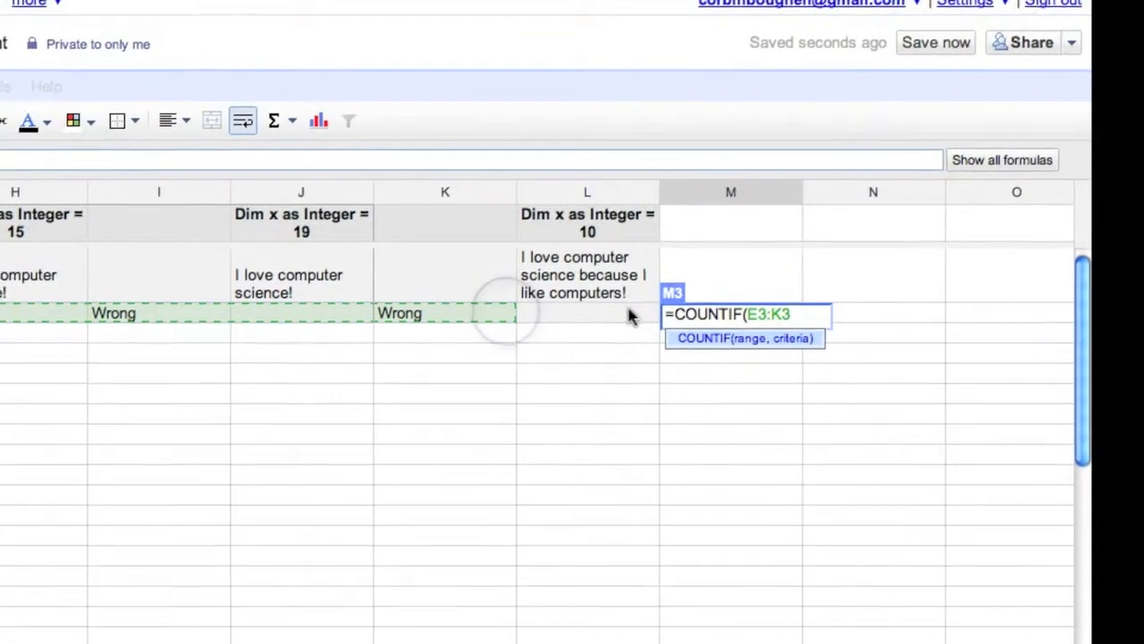
text(,"Right)
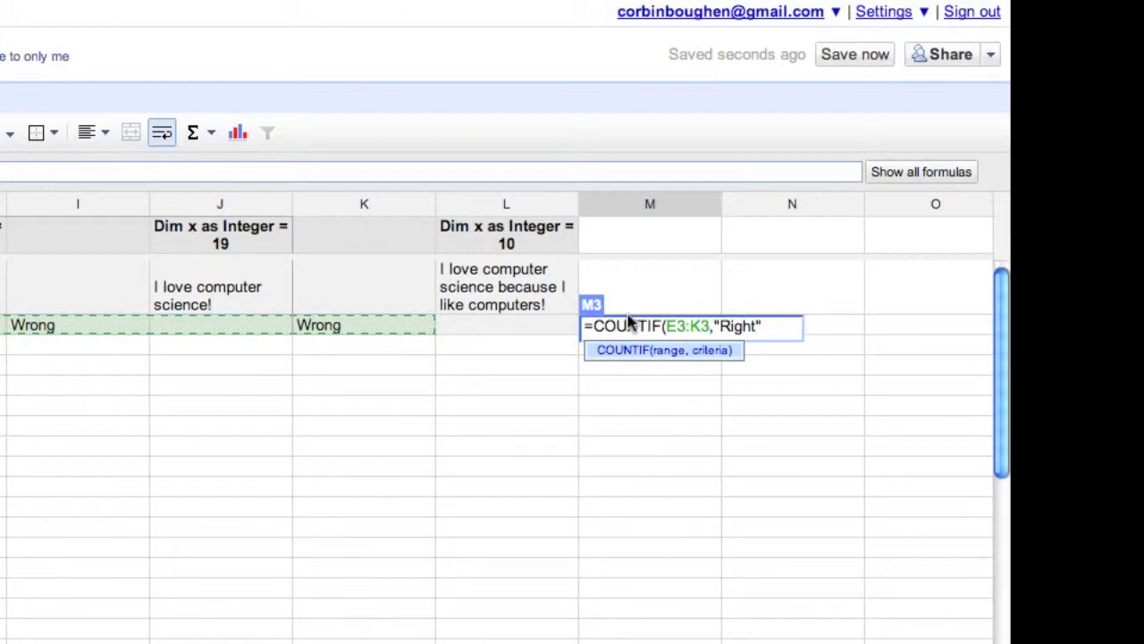
key(Return)
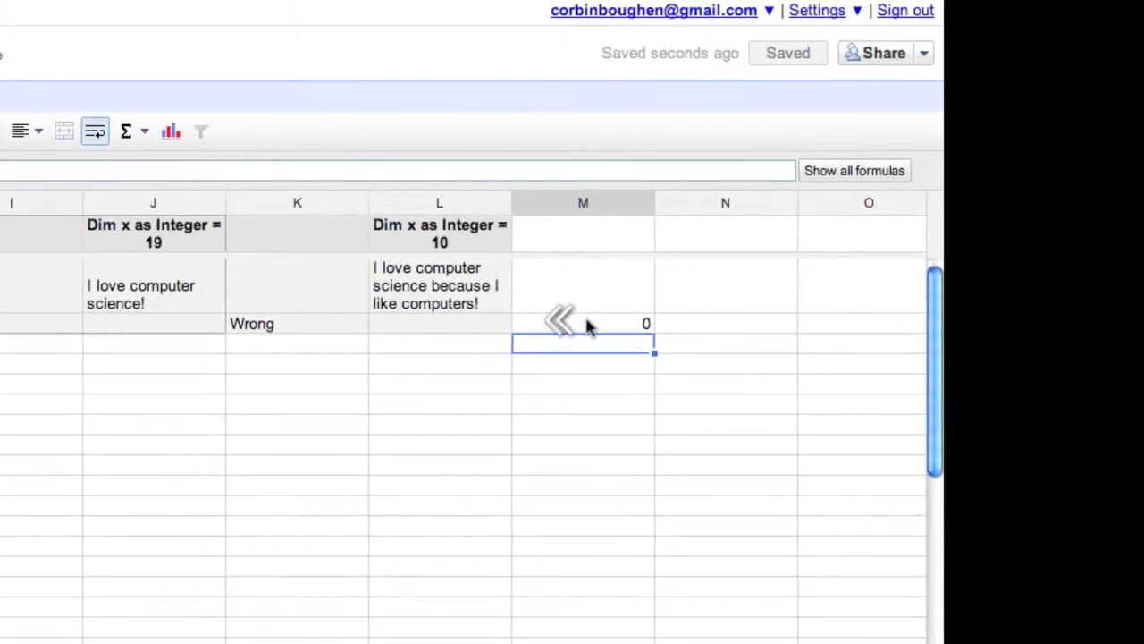
Step: Reduce the height of the browser window so the response rows and the horizontal scroll bar sit close together
scroll(616, 324, left, 5)
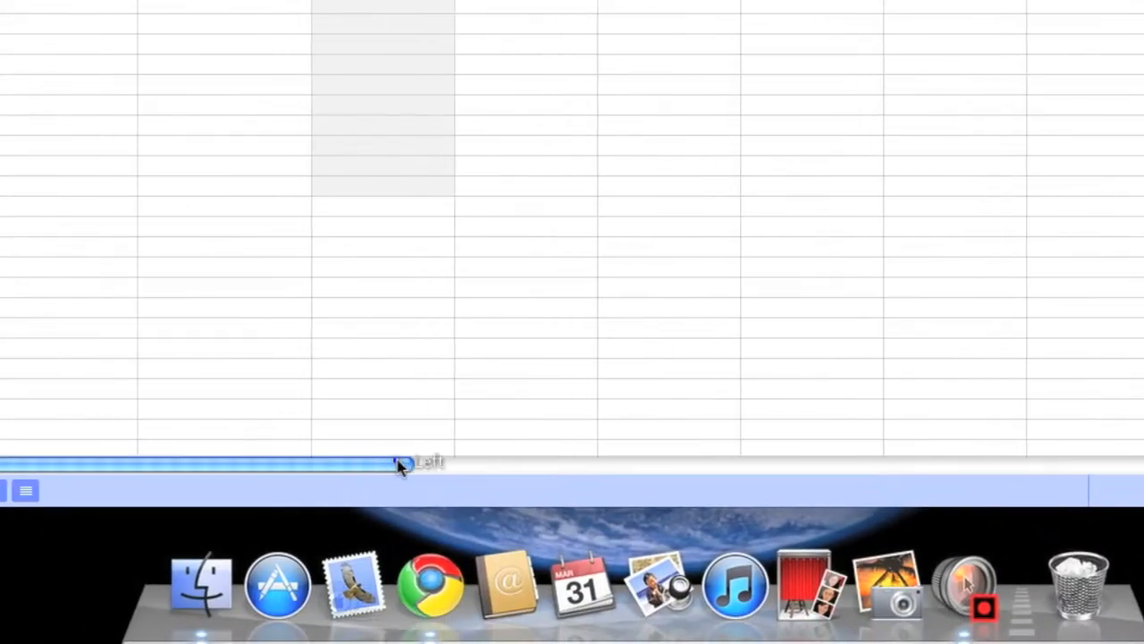
drag(397, 460, 666, 460)
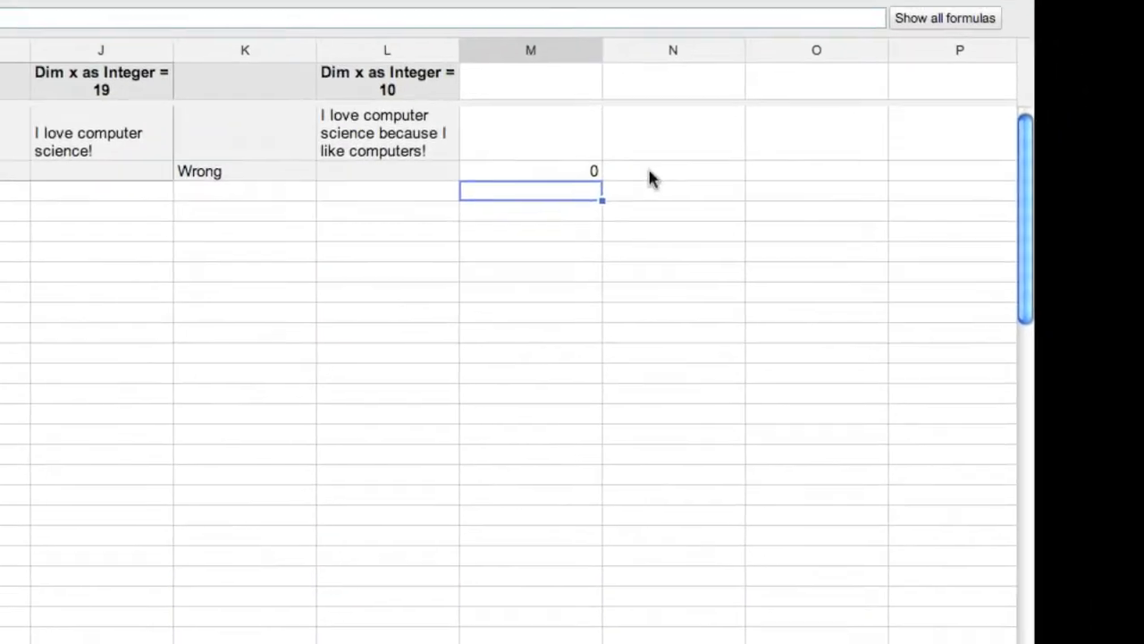
click(665, 172)
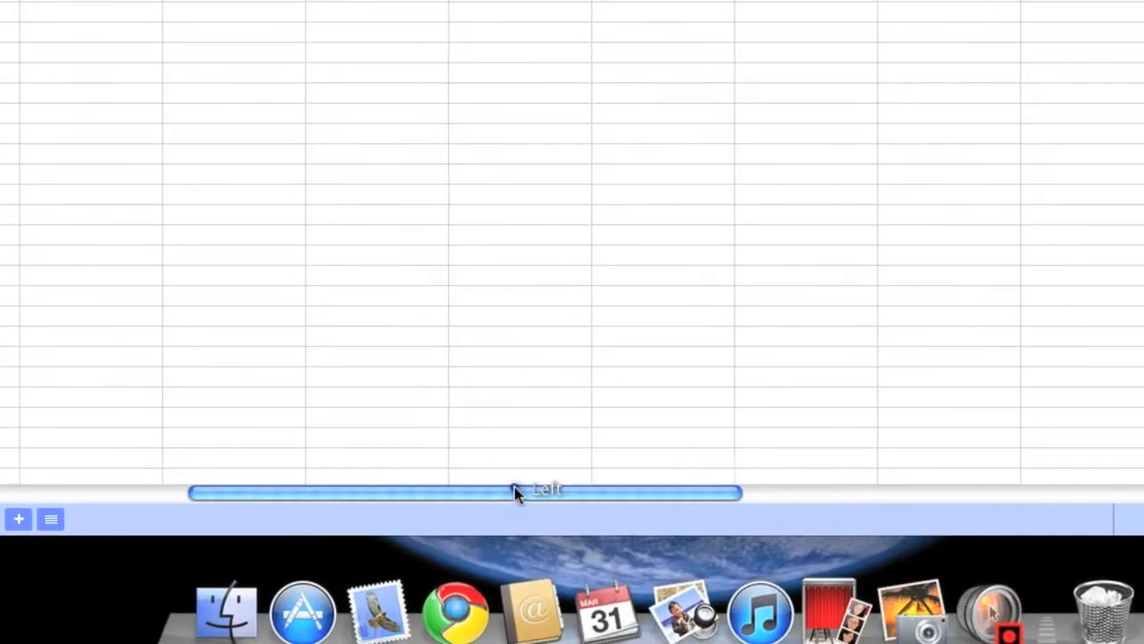
drag(516, 492, 524, 459)
drag(723, 498, 675, 169)
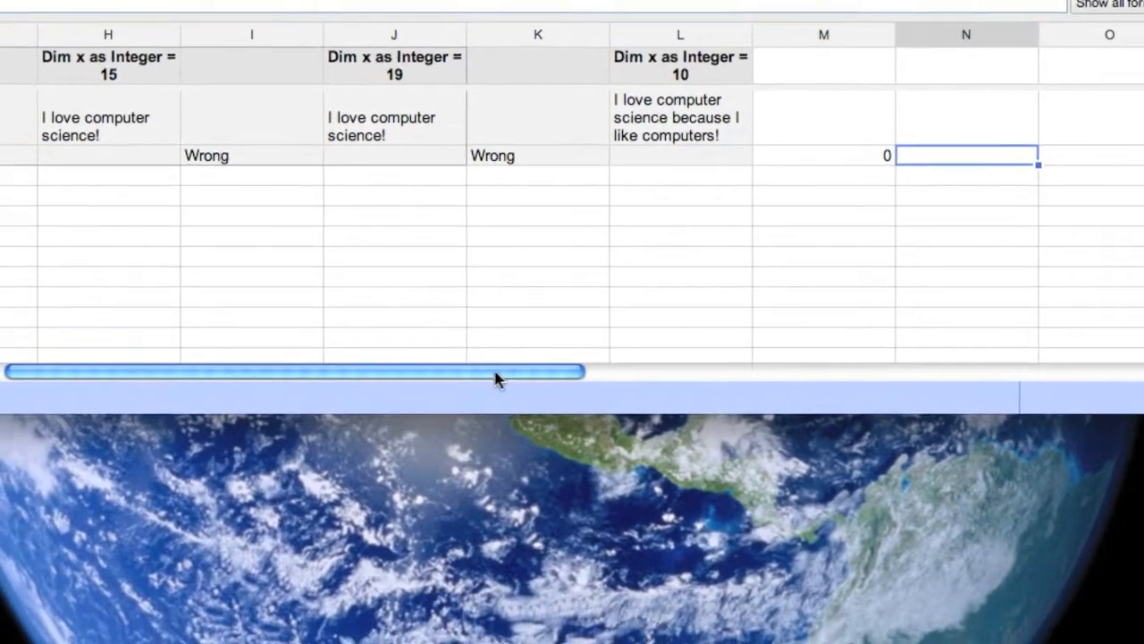
Step: Move the COUNTIF formula from M3 to N3 to free column M for marking the fifth question
drag(458, 397, 304, 397)
drag(516, 332, 767, 334)
drag(640, 331, 695, 331)
click(741, 116)
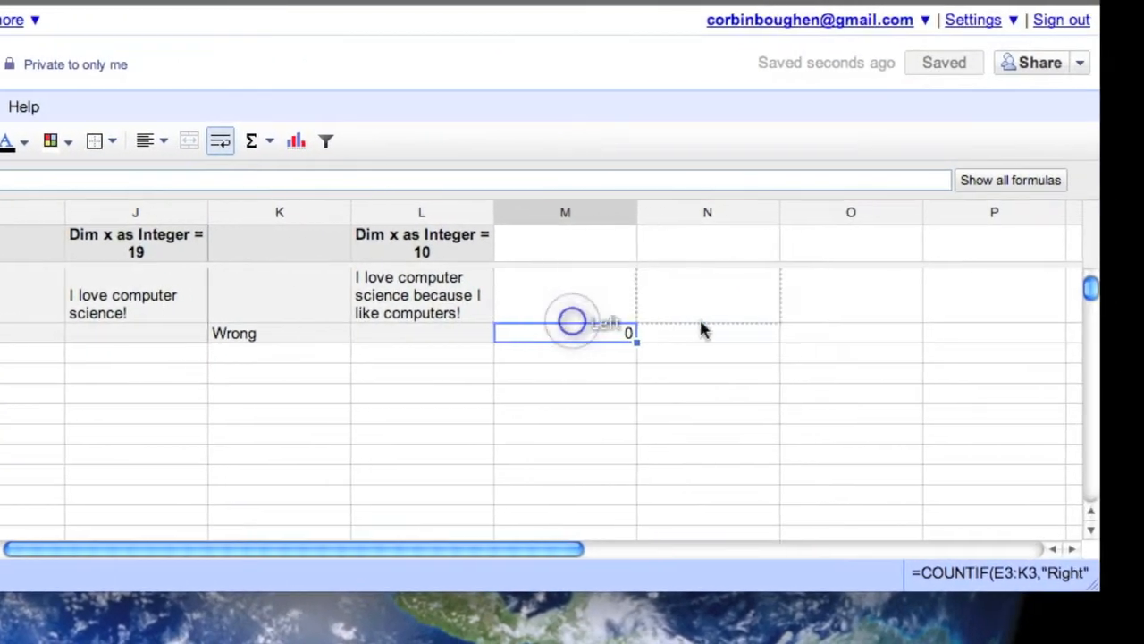
click(742, 335)
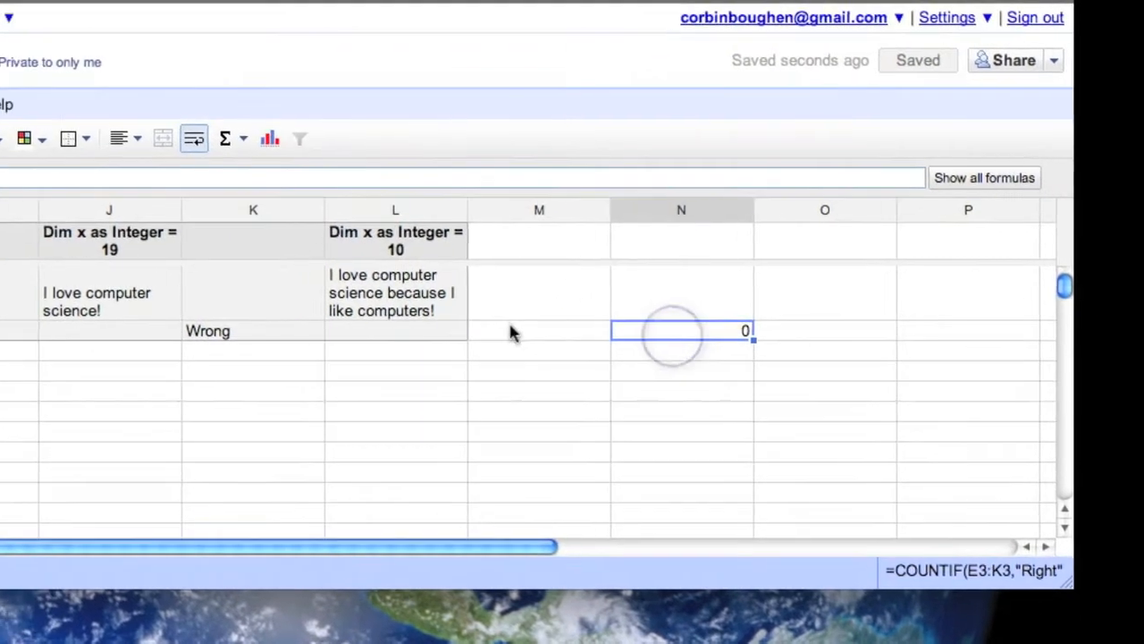
Step: Enter an IF formula in M3 that compares L2 with L3 and returns "Right" or "Wrong"
click(463, 328)
text(=)
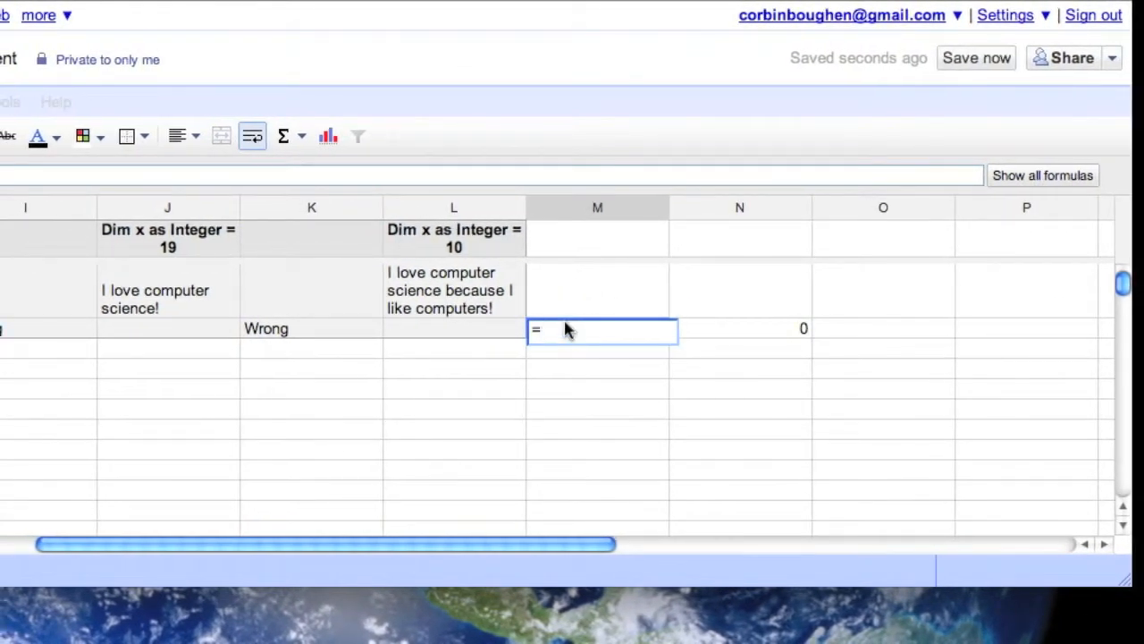
text(if)
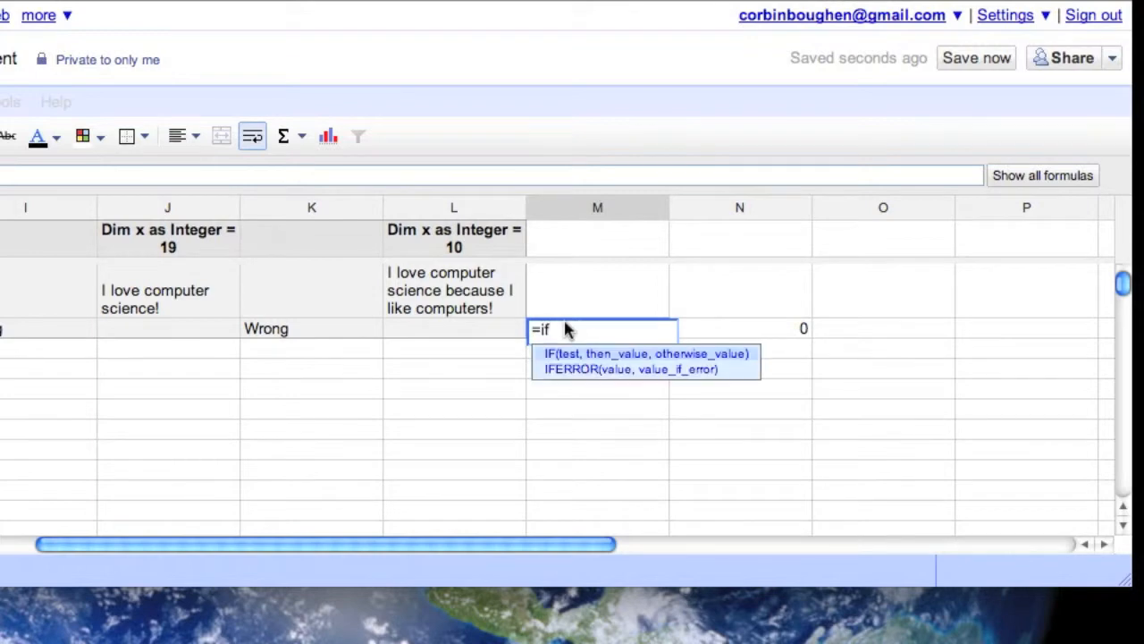
text(()
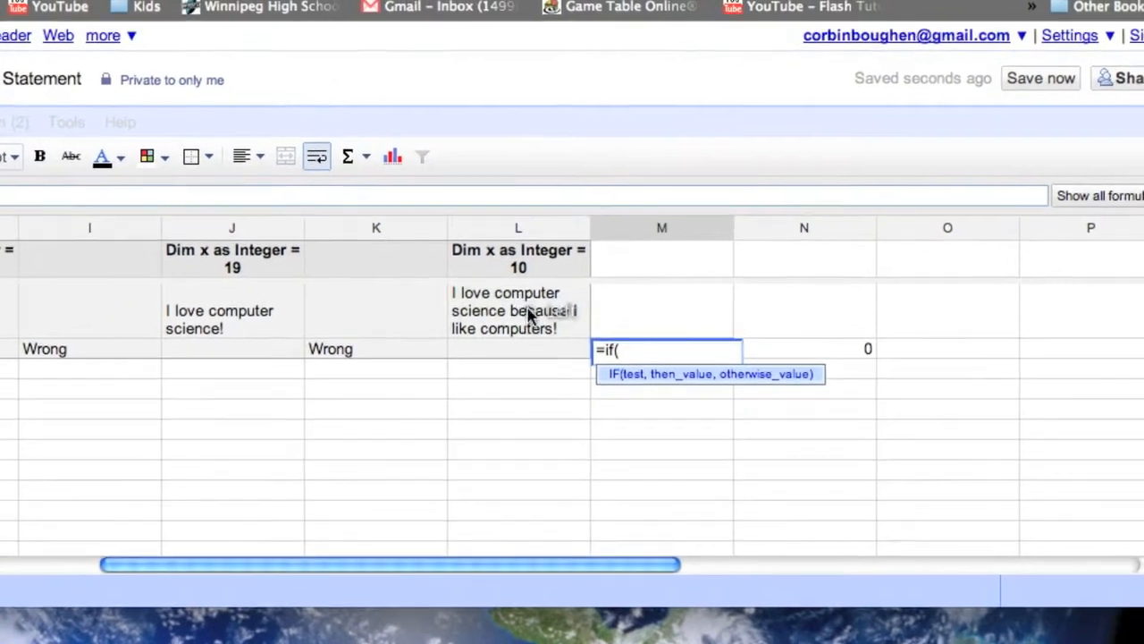
click(466, 296)
text(=)
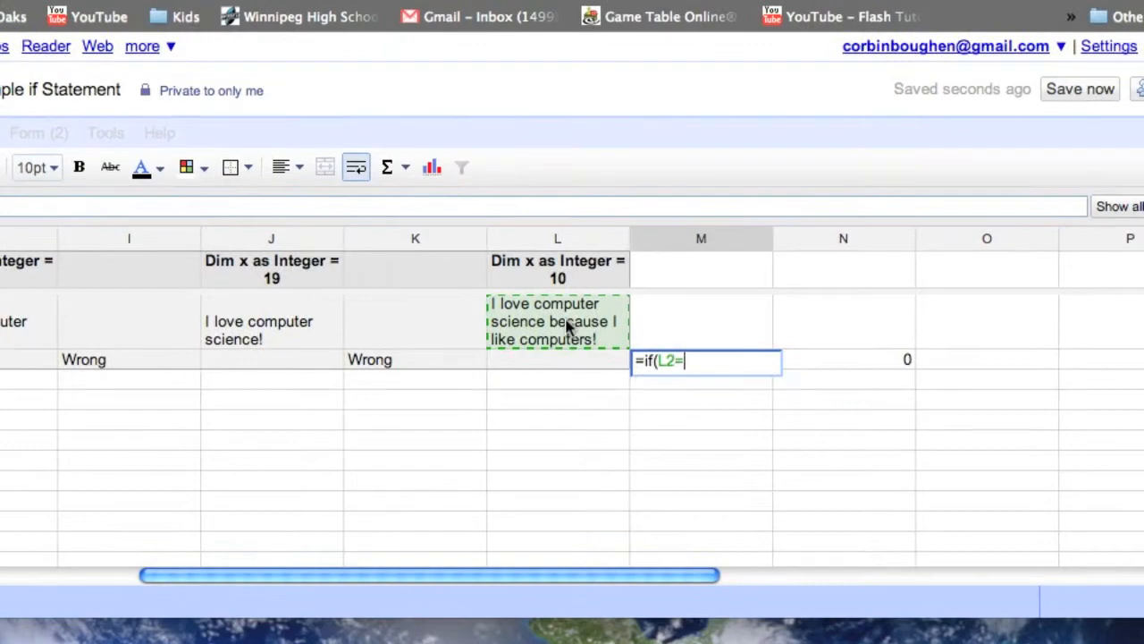
click(564, 360)
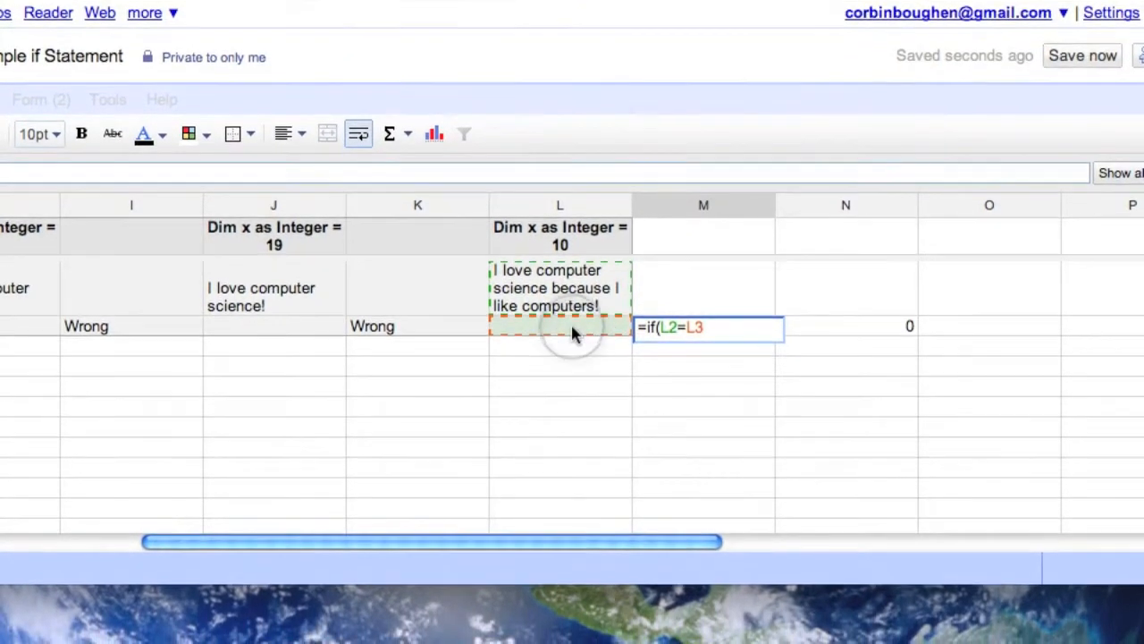
text(,"Right,)
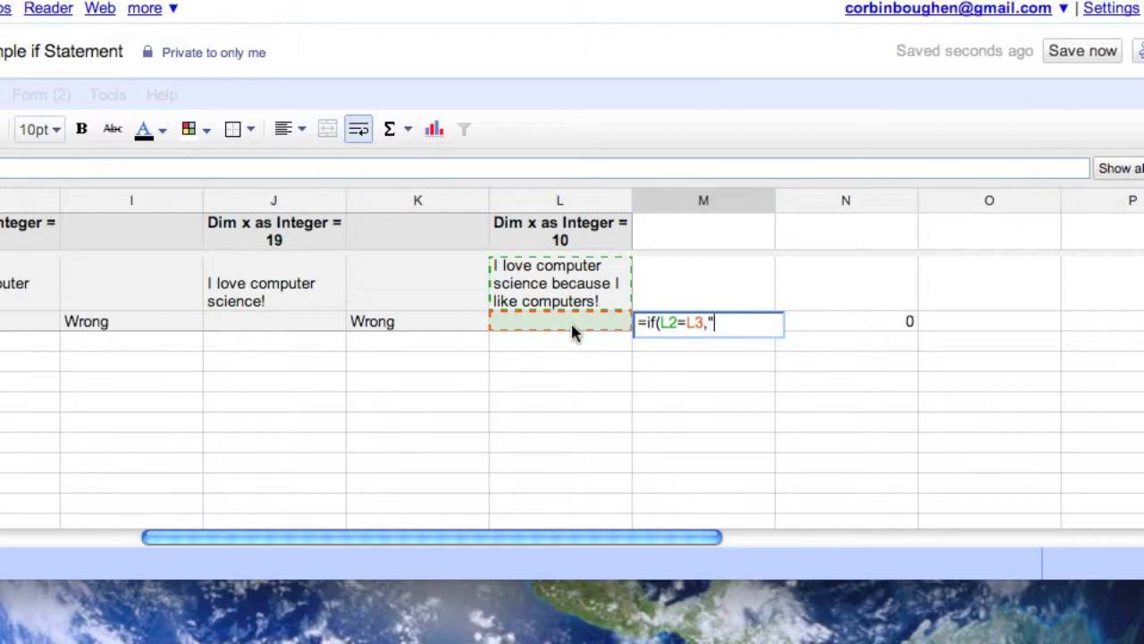
key(BackSpace)
key(BackSpace)
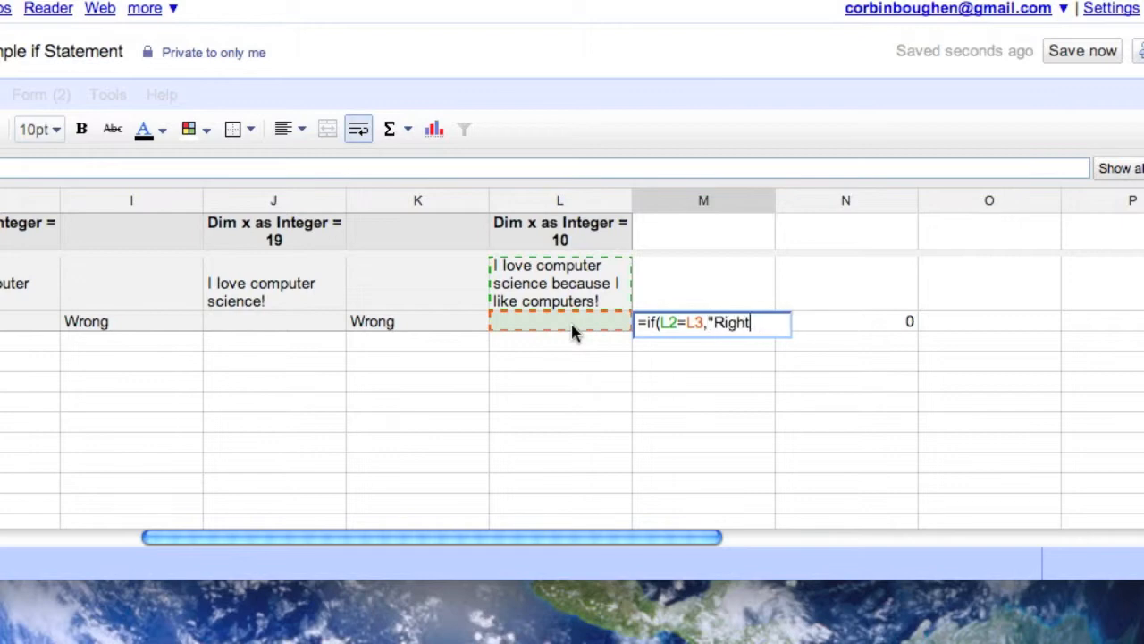
text(","Wrong)
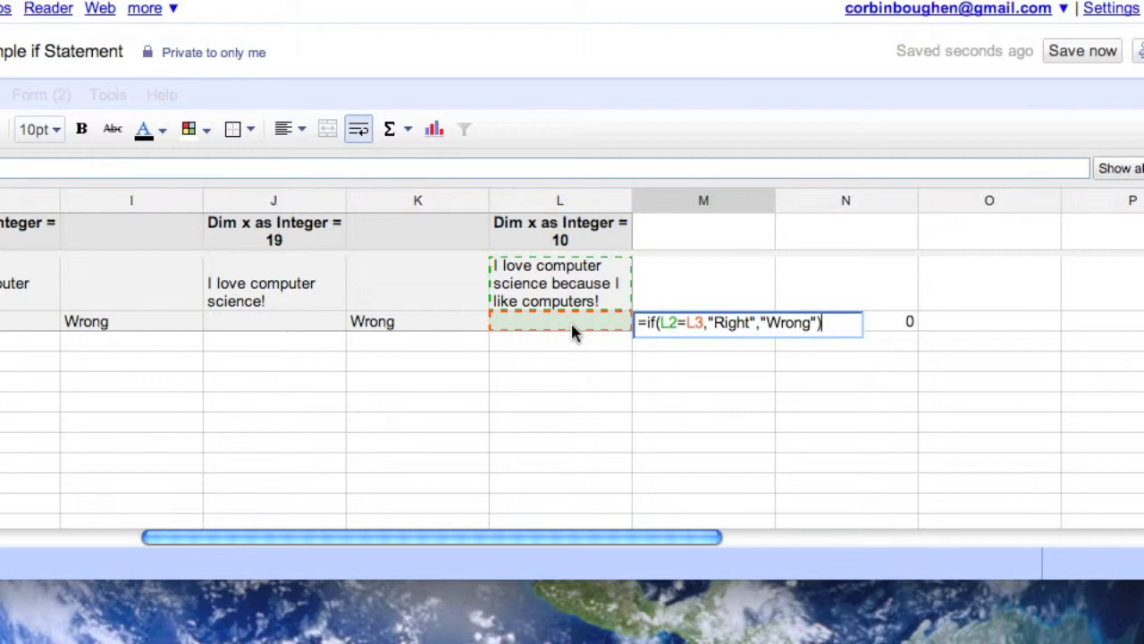
Step: Make the answer-key reference in the M3 formula absolute as $L$2 and commit the formula
click(666, 322)
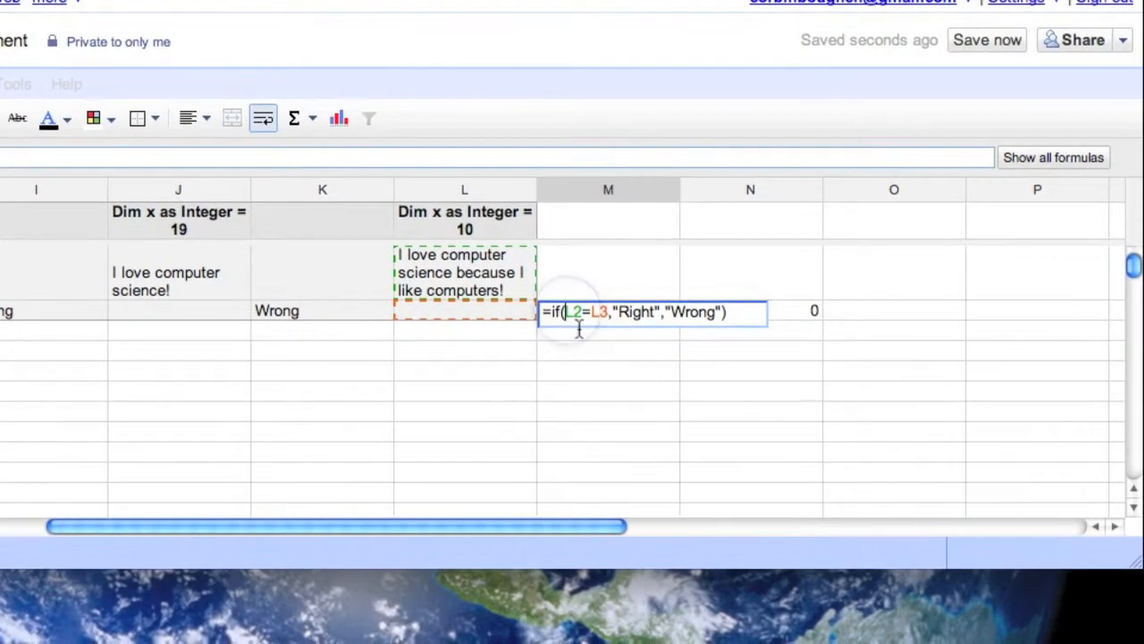
text($)
key(Right)
text($)
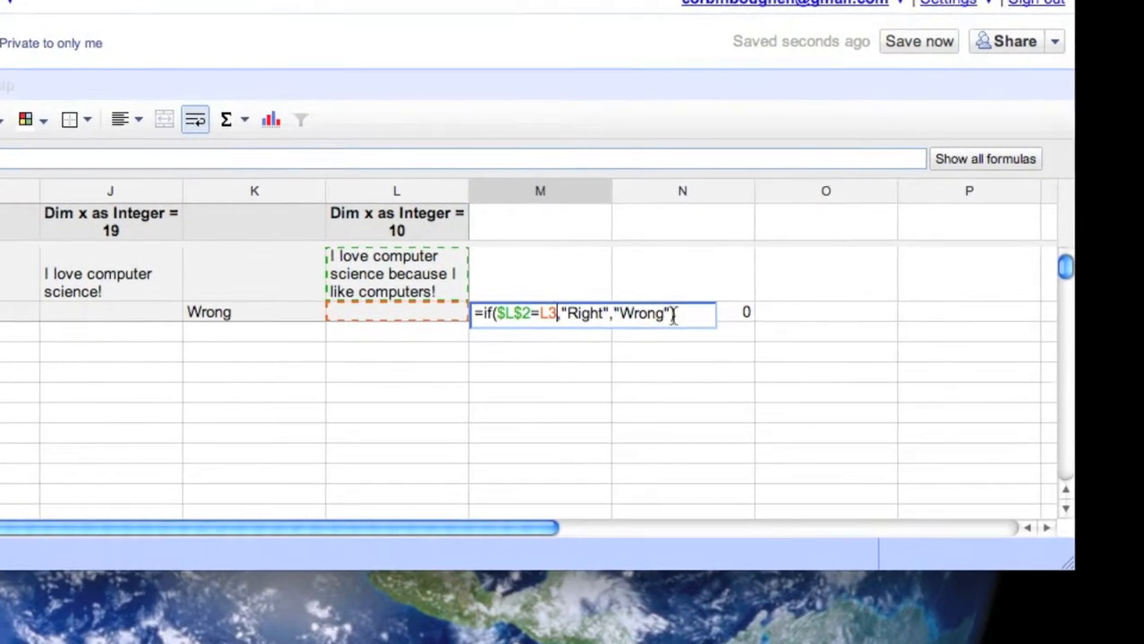
click(745, 308)
key(Return)
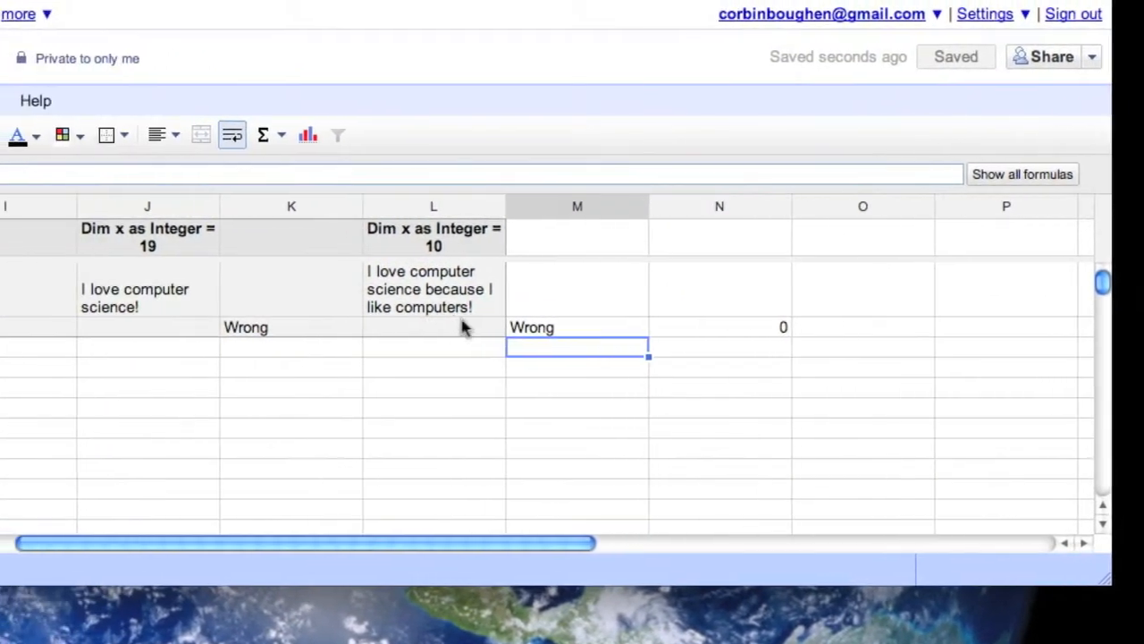
click(461, 286)
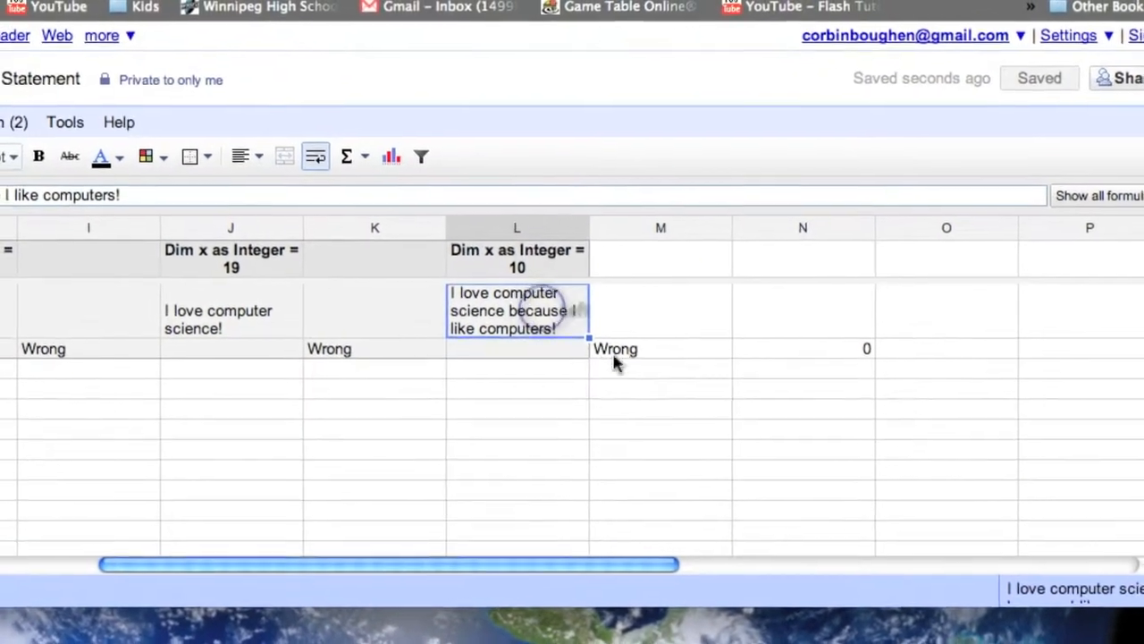
click(557, 327)
click(742, 328)
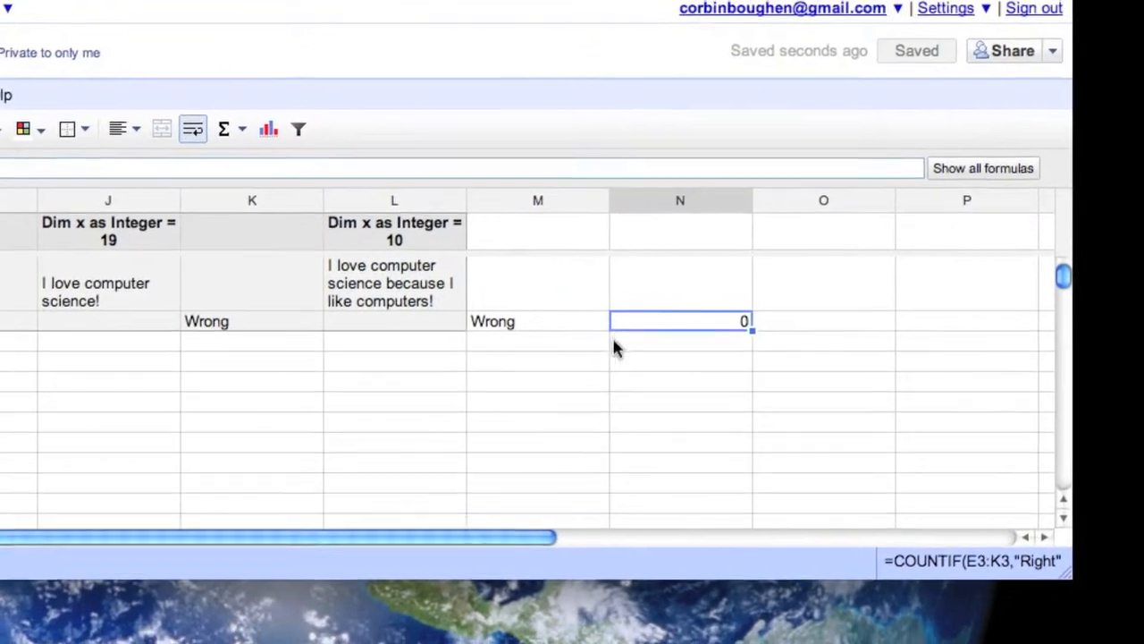
Step: Enter the percentage formula =N3/5*100 in cell O3, beside the total of right answers
click(802, 321)
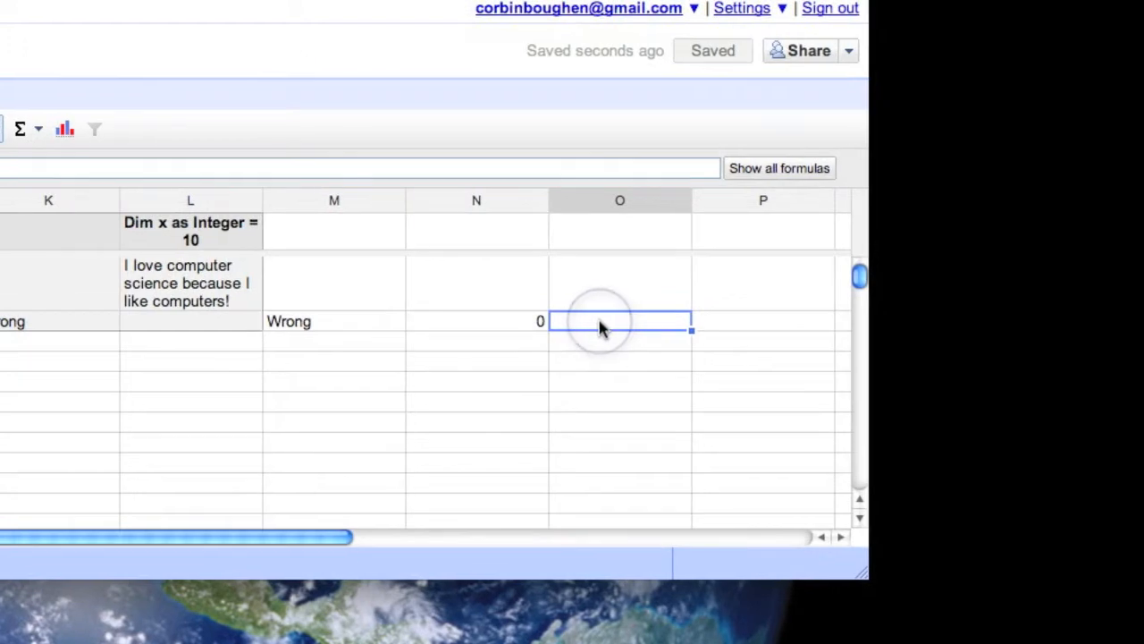
text(=)
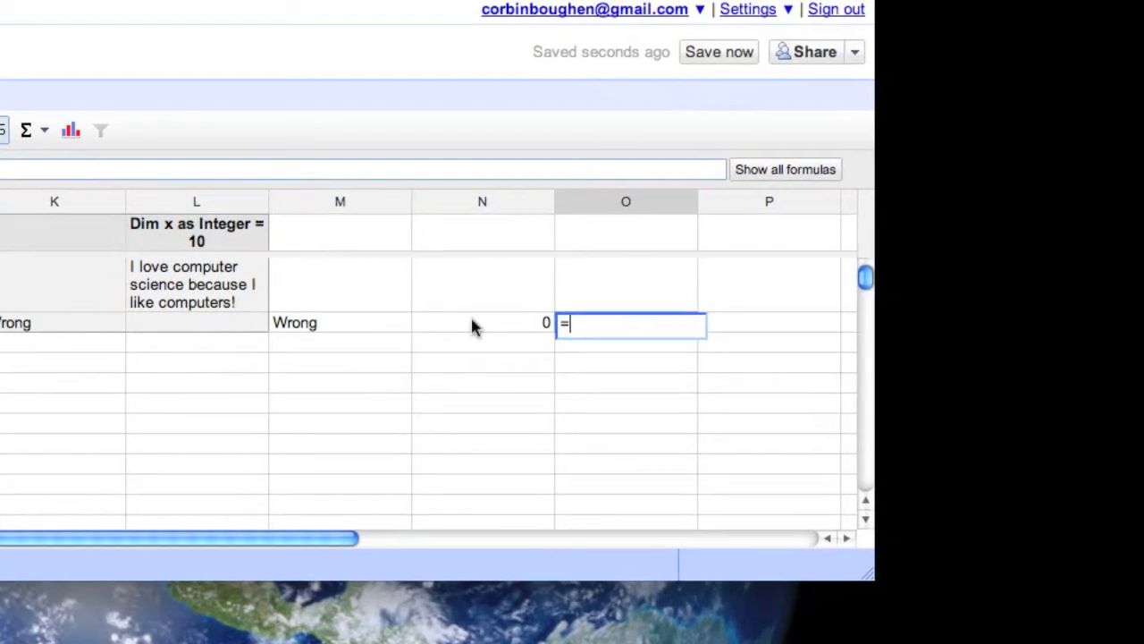
click(552, 327)
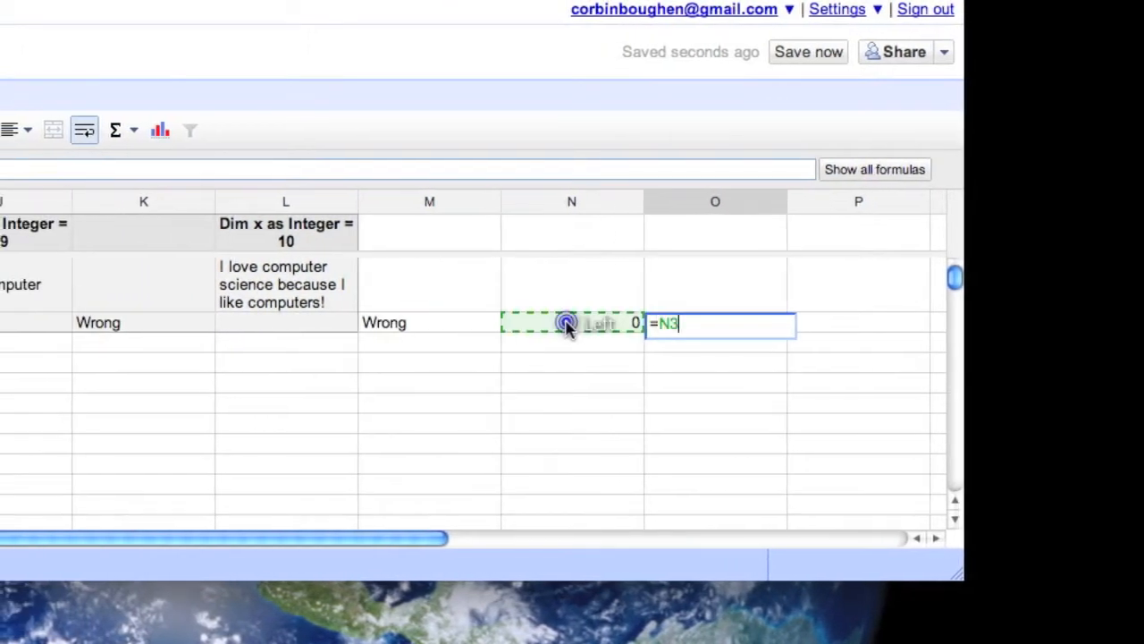
text(/5*100)
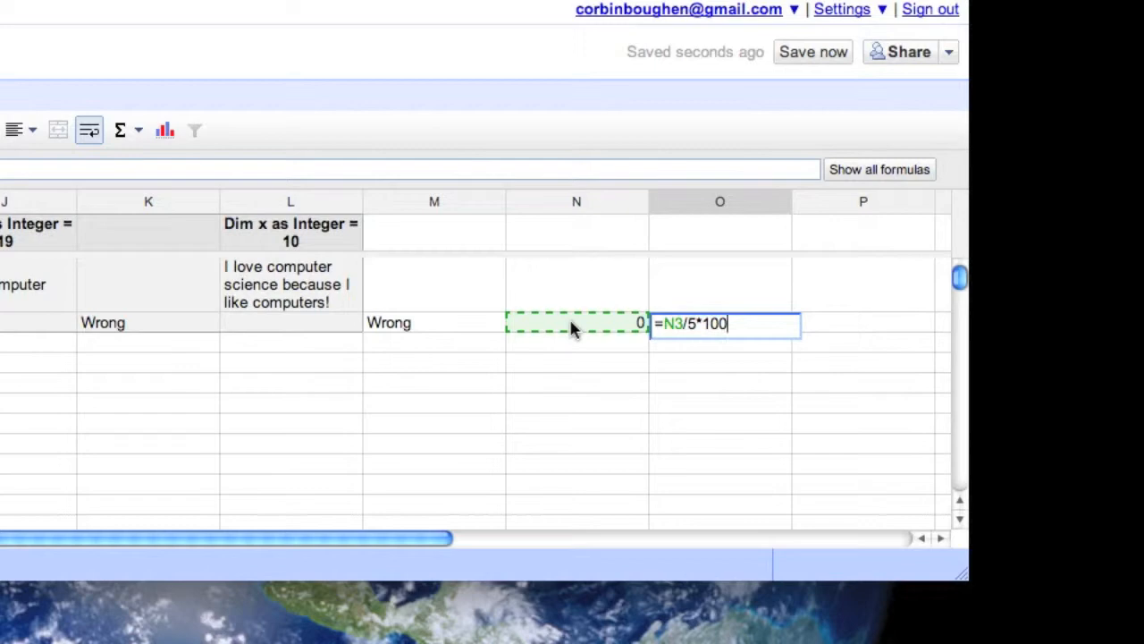
key(Return)
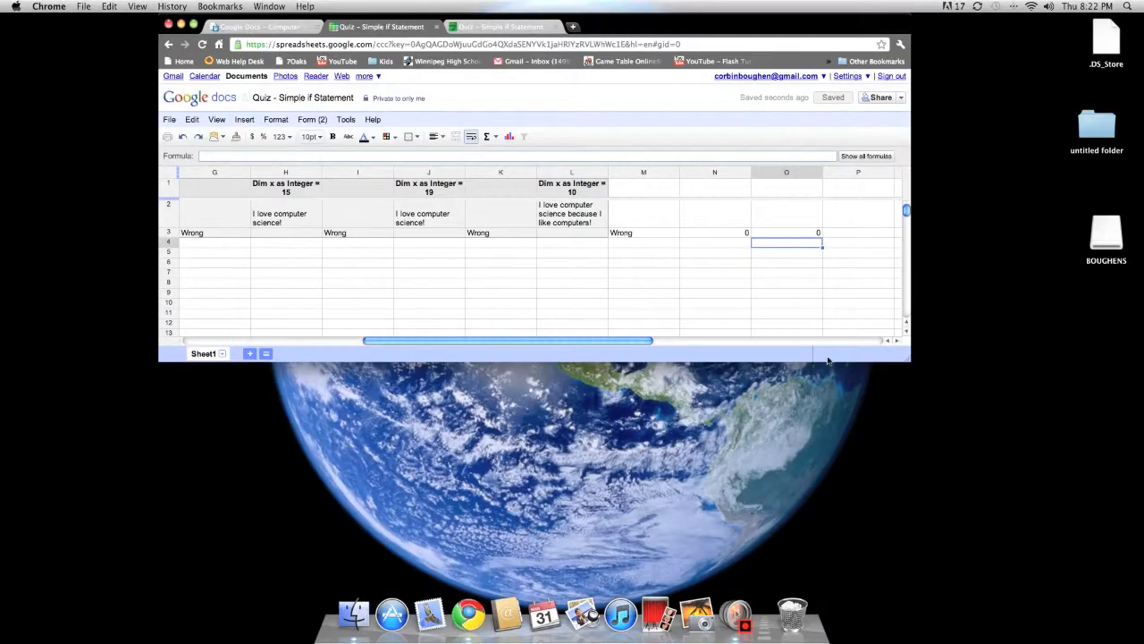
Step: Enlarge the browser window to show more rows and open the live version of the quiz form
drag(907, 362, 1001, 567)
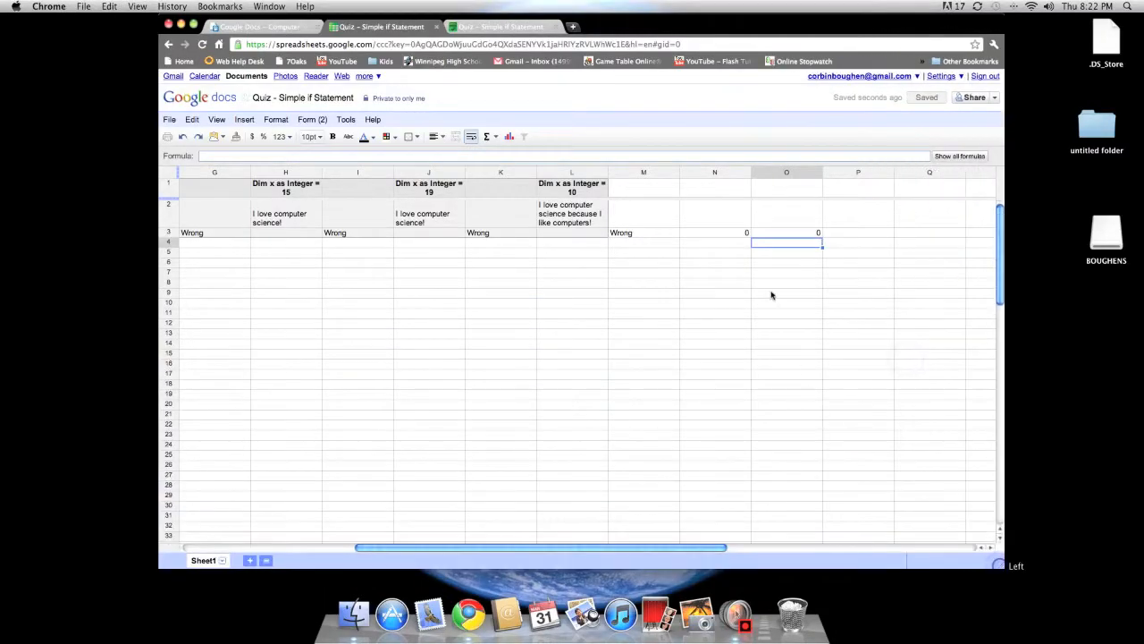
click(312, 119)
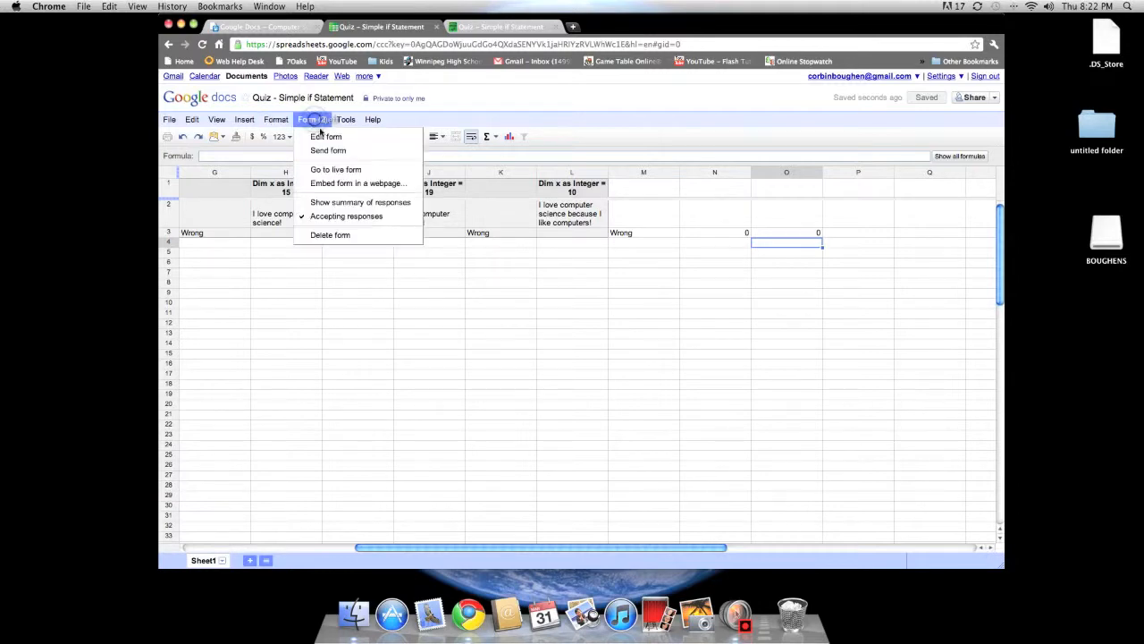
click(335, 169)
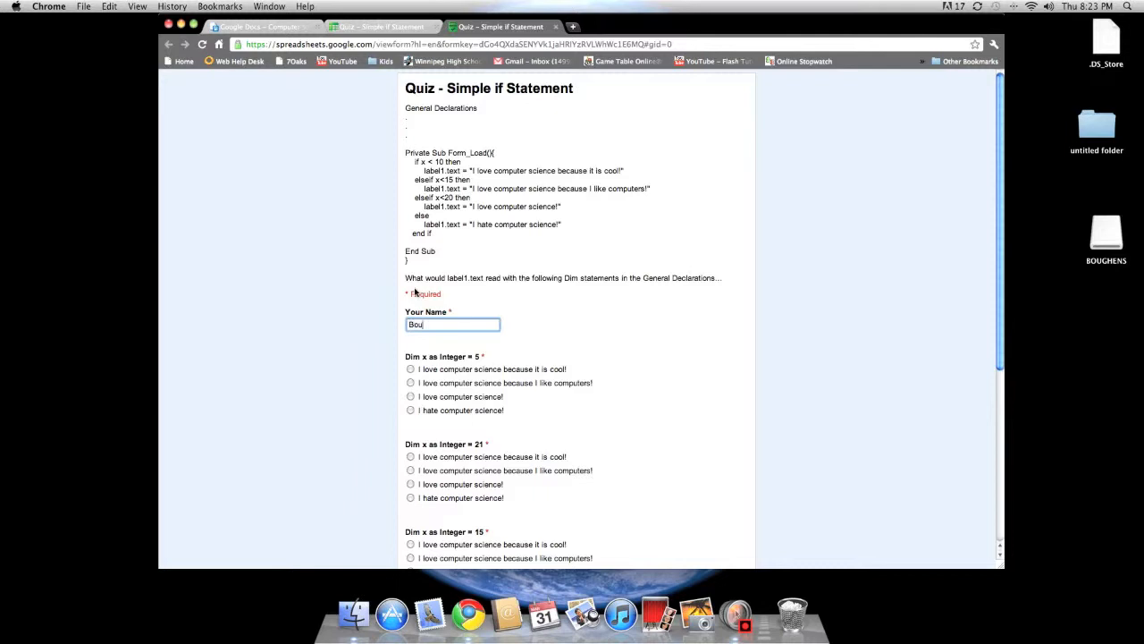
Step: Submit a test response with a name filled in and "I love computer science because it is cool!" chosen for all five questions
click(410, 369)
scroll(412, 369, down, 3)
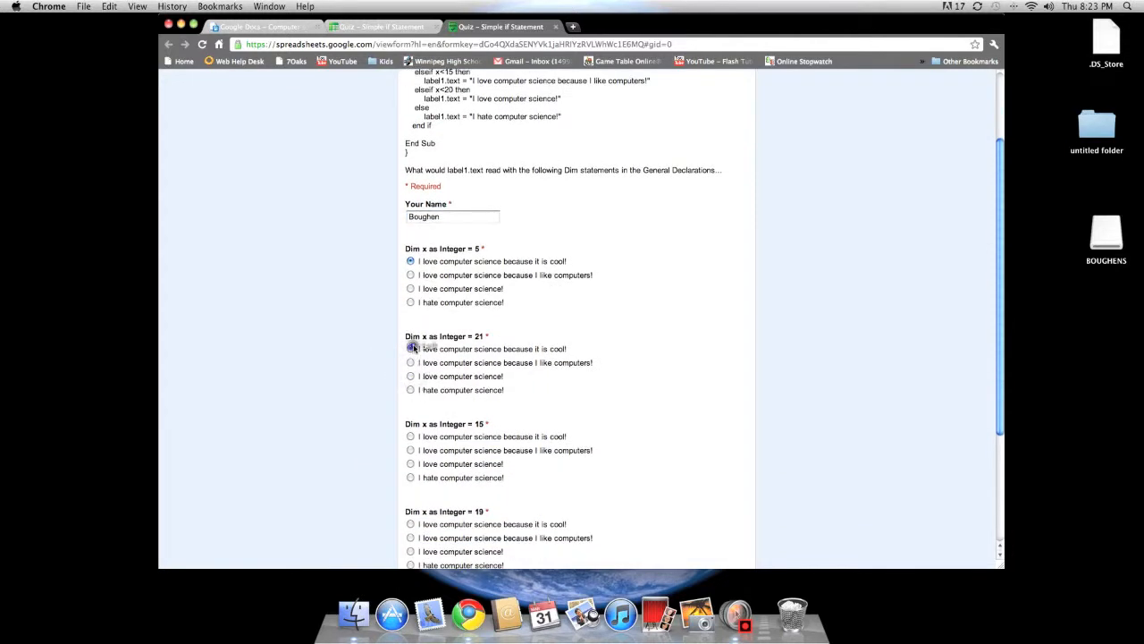
scroll(420, 396, down, 3)
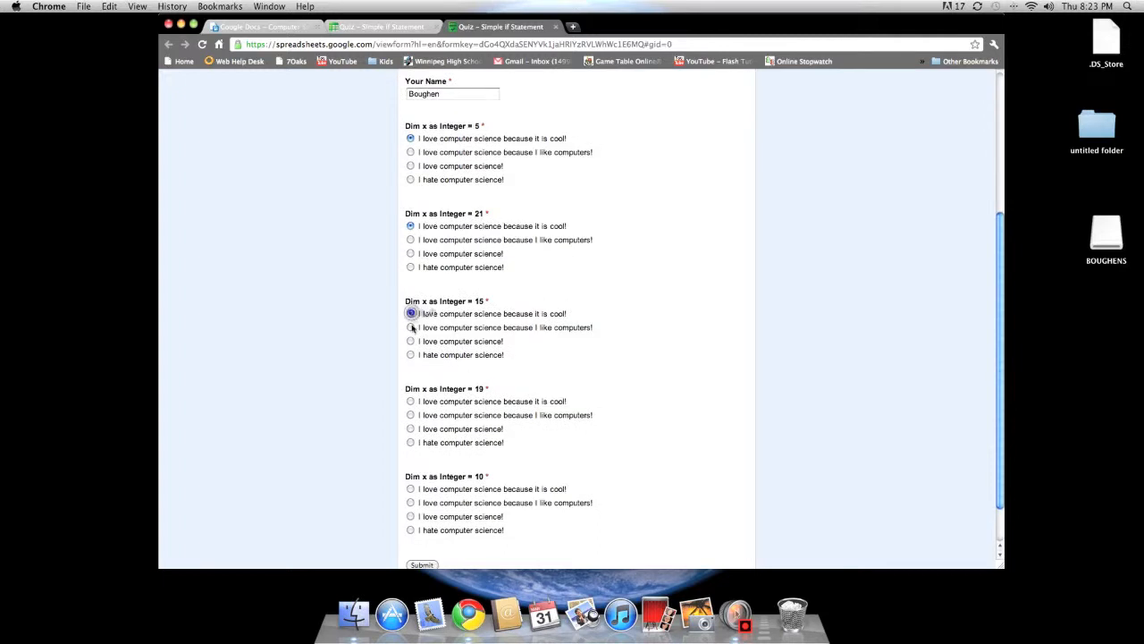
click(411, 401)
scroll(413, 420, down, 2)
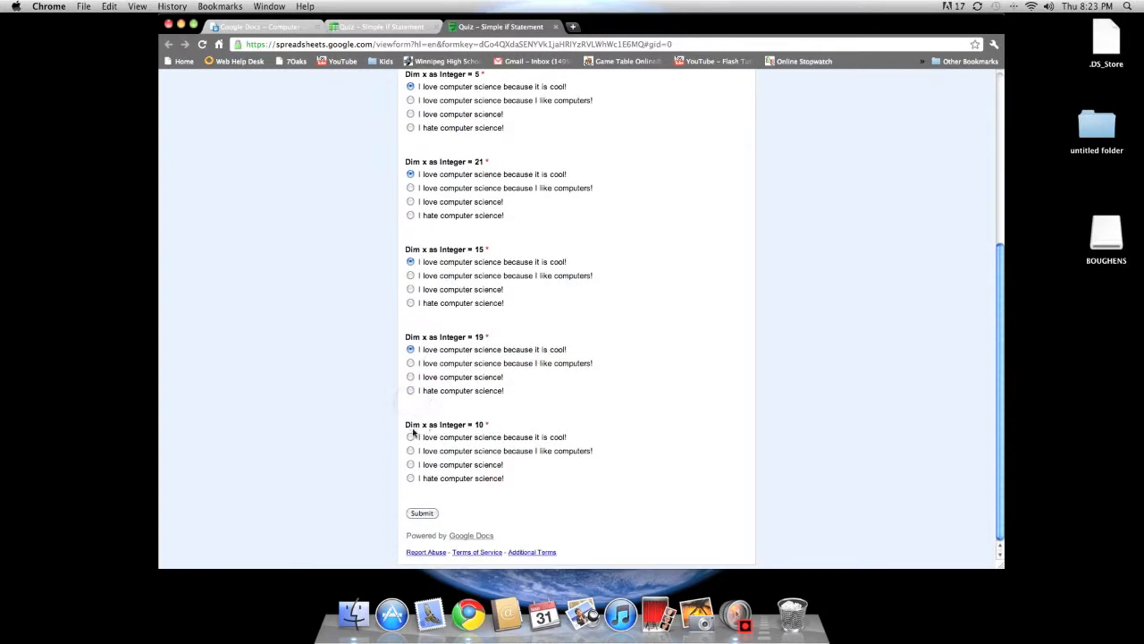
click(422, 512)
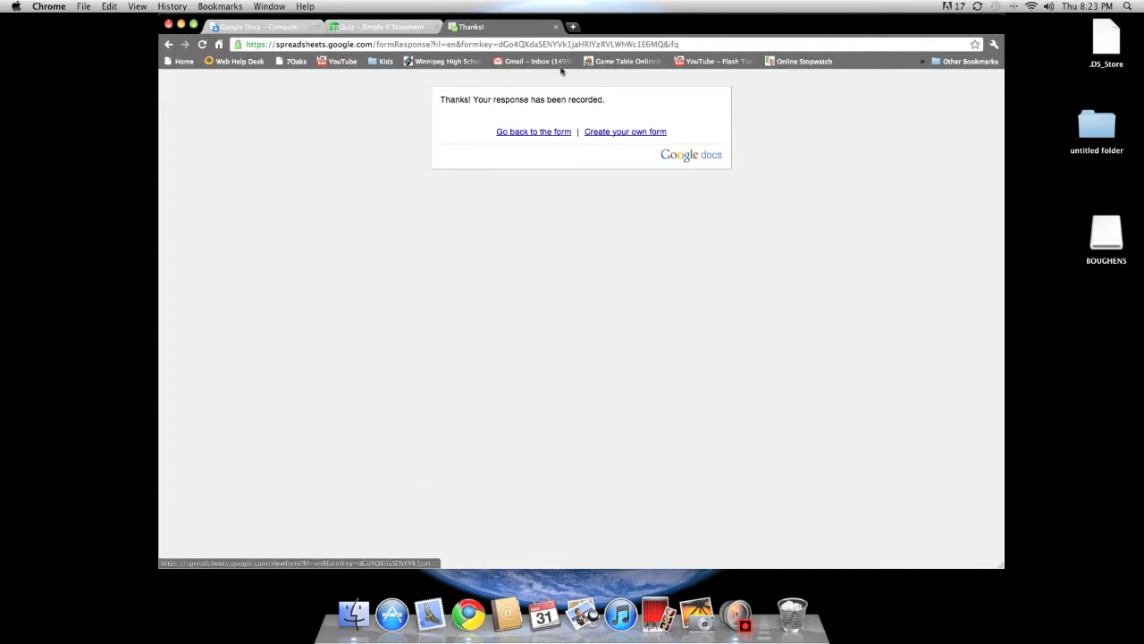
Step: Return to the response spreadsheet and fill the first question's marking formula from E3 down to E9
click(413, 27)
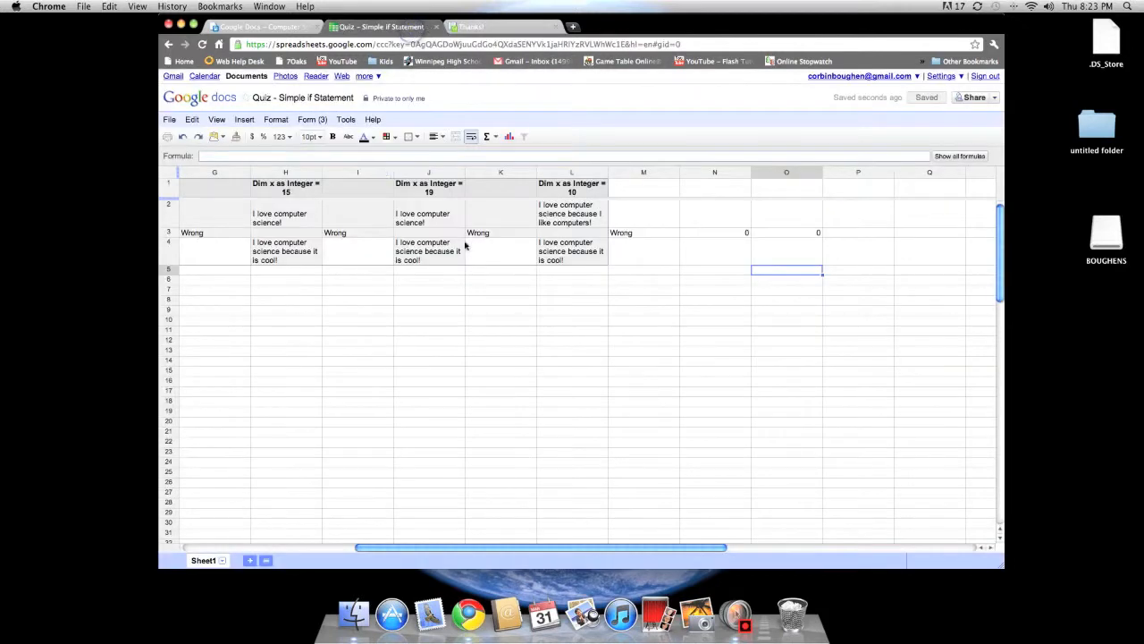
drag(471, 545, 305, 545)
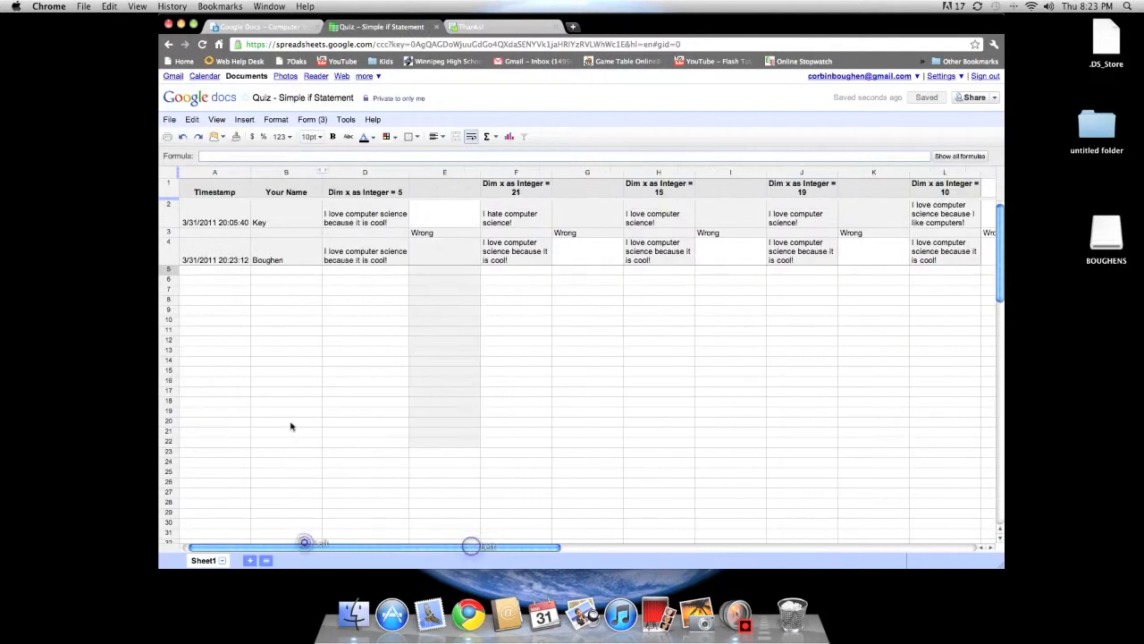
click(449, 232)
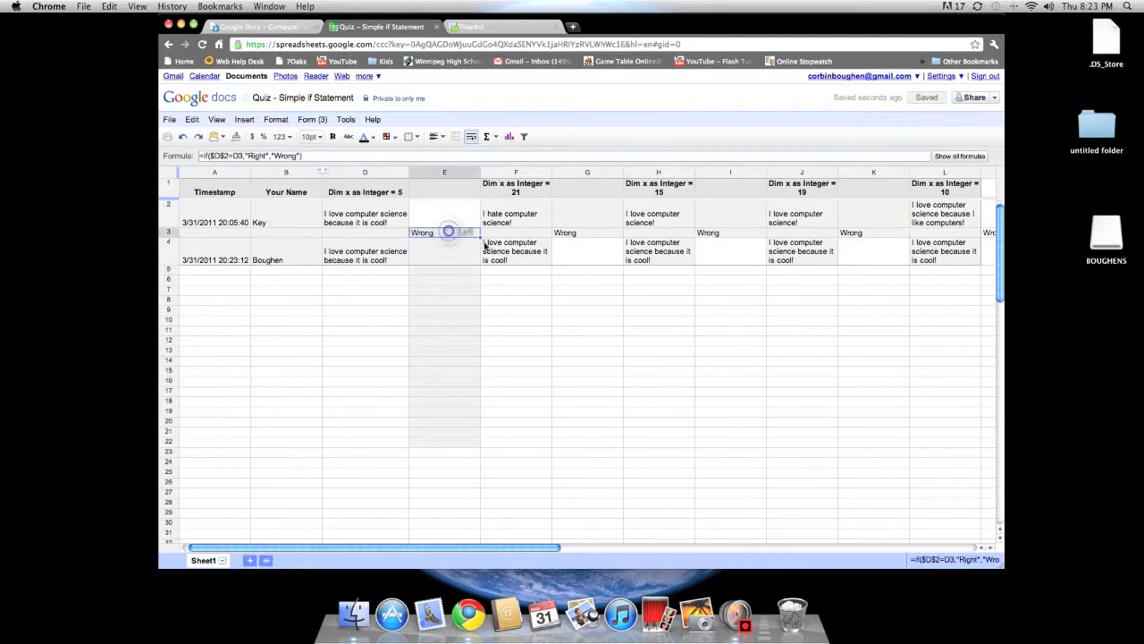
drag(480, 239, 480, 315)
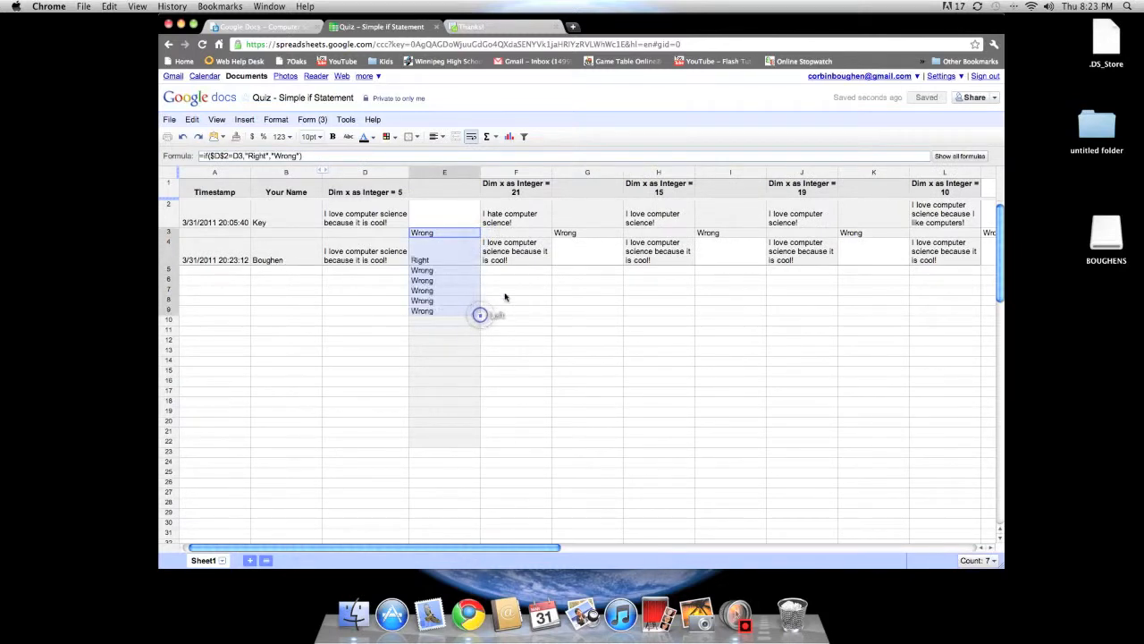
Step: Fill the marking formulas in G3, I3 and K3 down their columns to rows 11, 10 and 9 respectively
click(587, 232)
drag(623, 238, 621, 331)
click(708, 233)
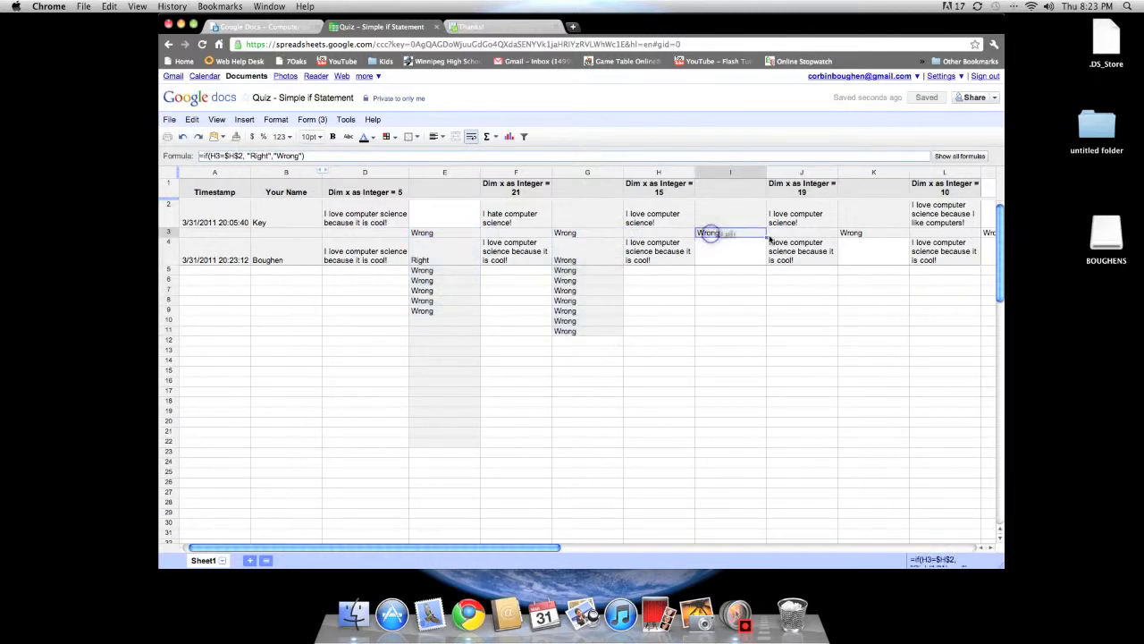
drag(766, 237, 765, 323)
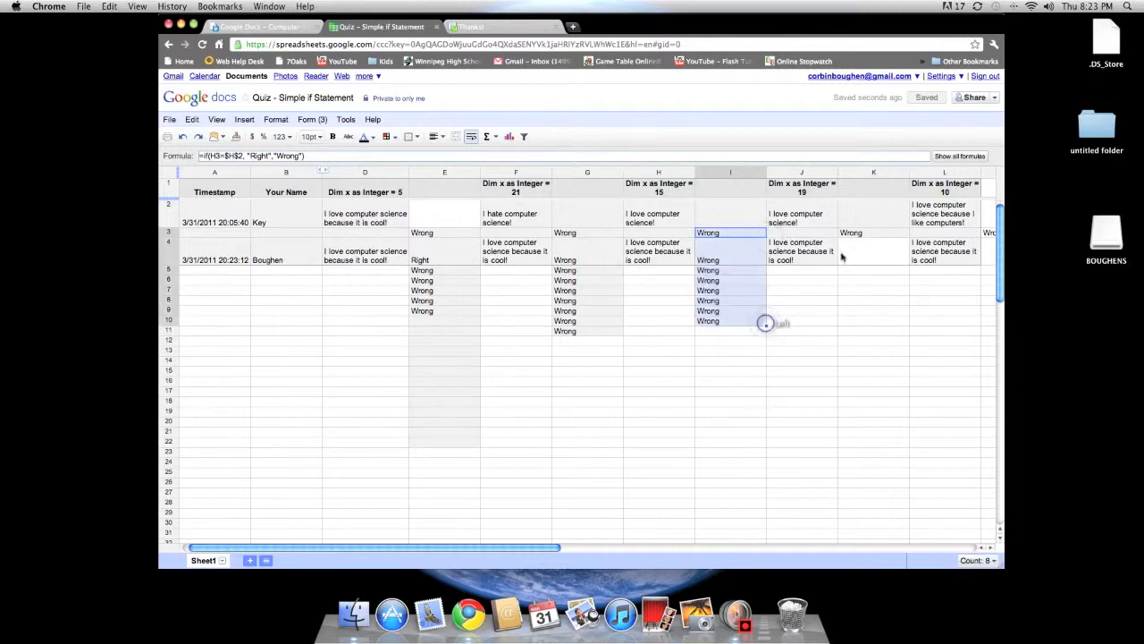
click(866, 233)
drag(909, 237, 911, 313)
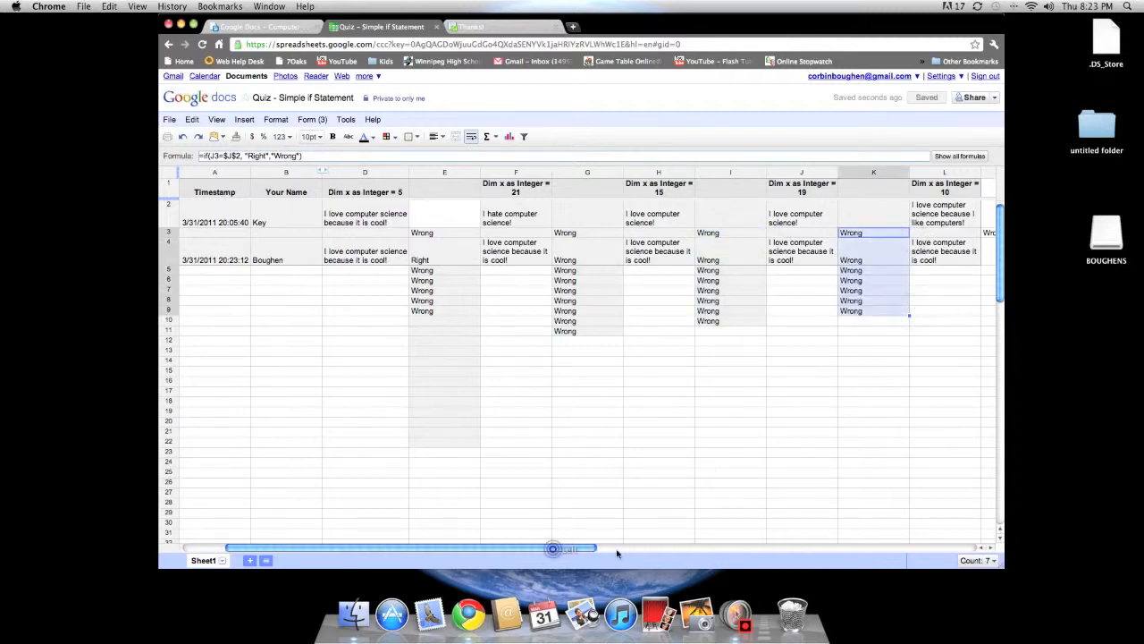
Step: Fill the fifth question's marking formula from M3 down to M12
drag(565, 546, 691, 549)
click(692, 235)
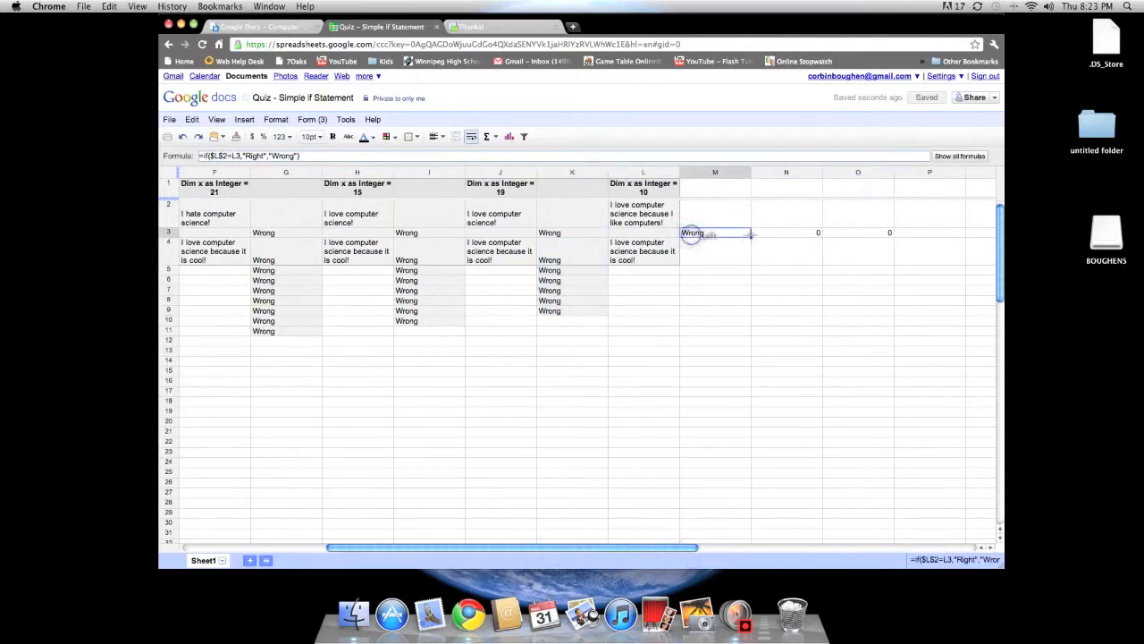
drag(752, 237, 748, 342)
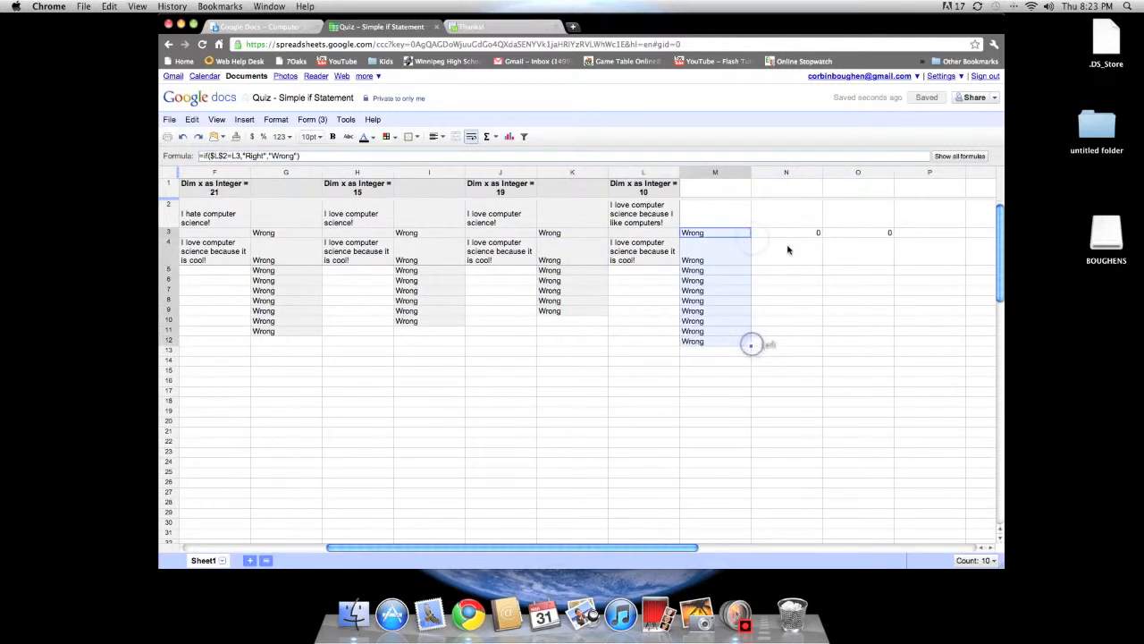
Step: Fill the total formula from N3 down to N12 and the percentage formula from O3 down to O18
click(809, 234)
drag(823, 235, 819, 345)
click(890, 234)
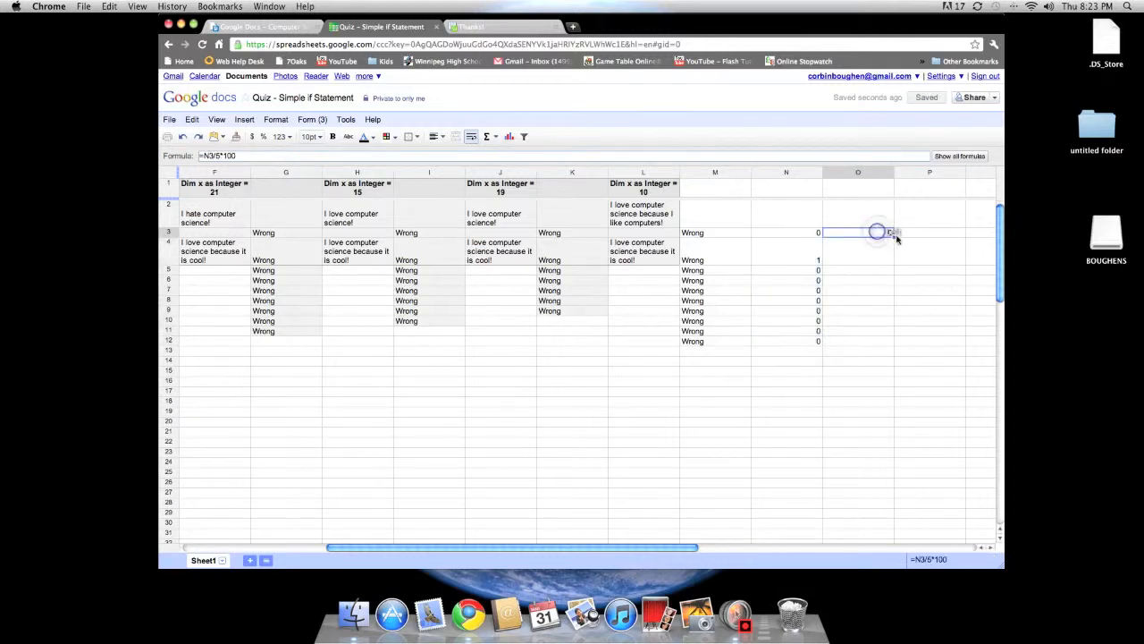
drag(893, 237, 889, 403)
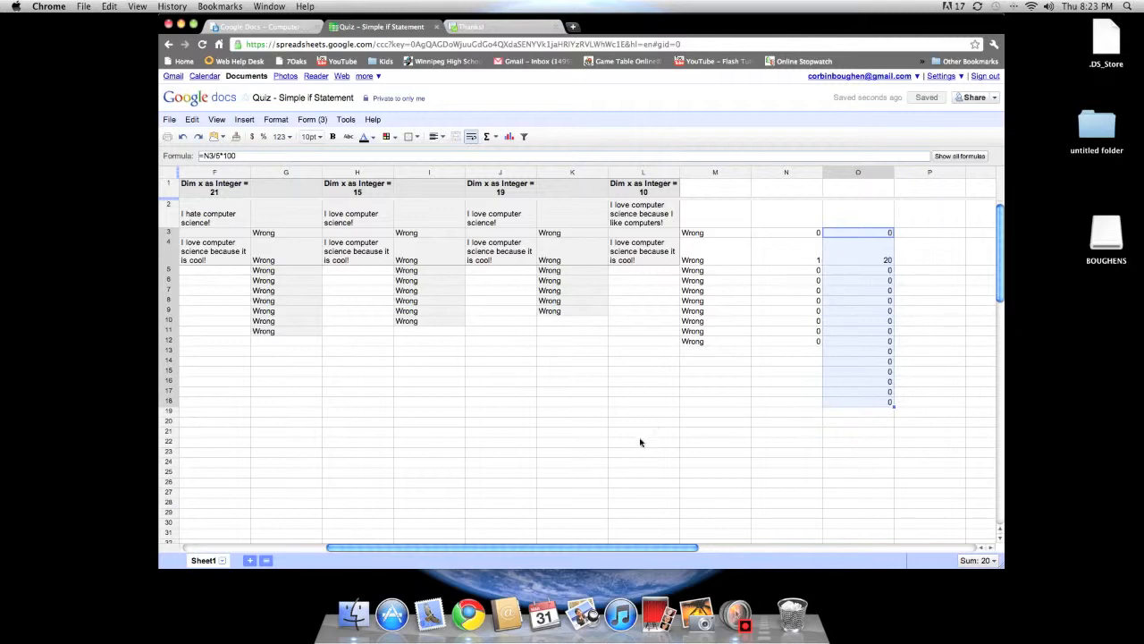
Step: Examine the test response's answers, marks, total and percentage across the sheet, and inspect the marking formula in E3
drag(660, 549, 554, 543)
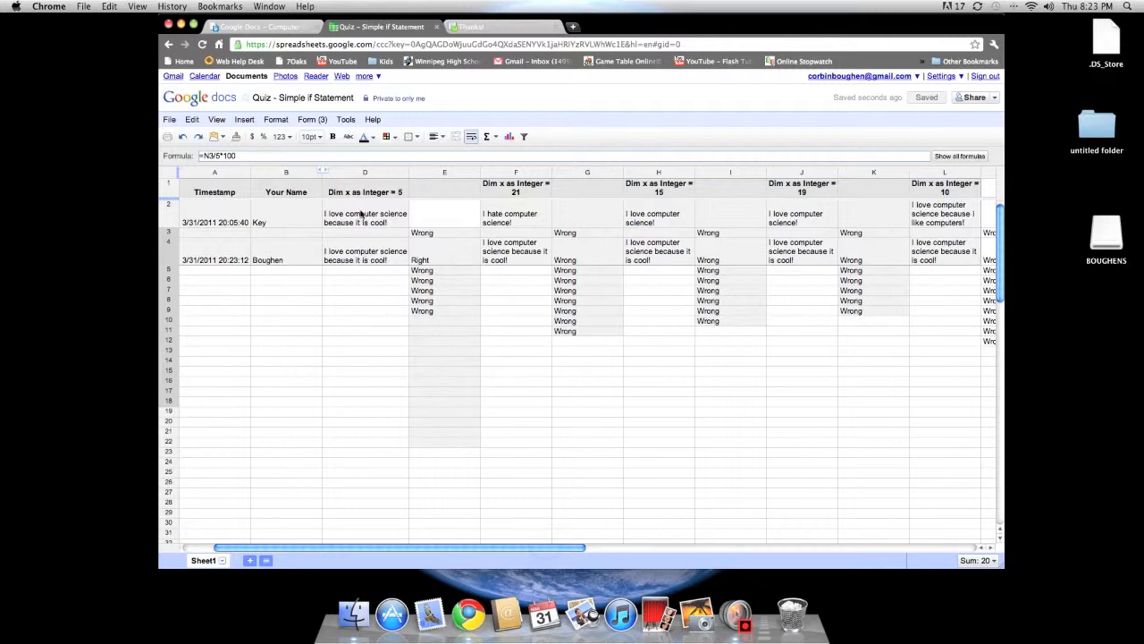
scroll(506, 259, right, 5)
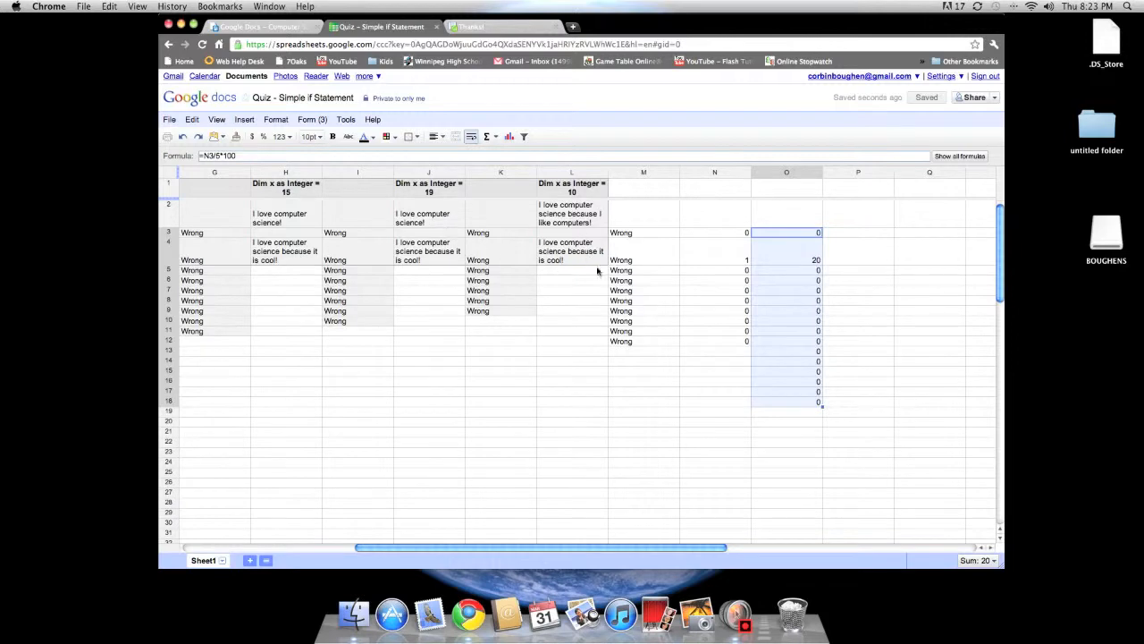
drag(623, 548, 573, 550)
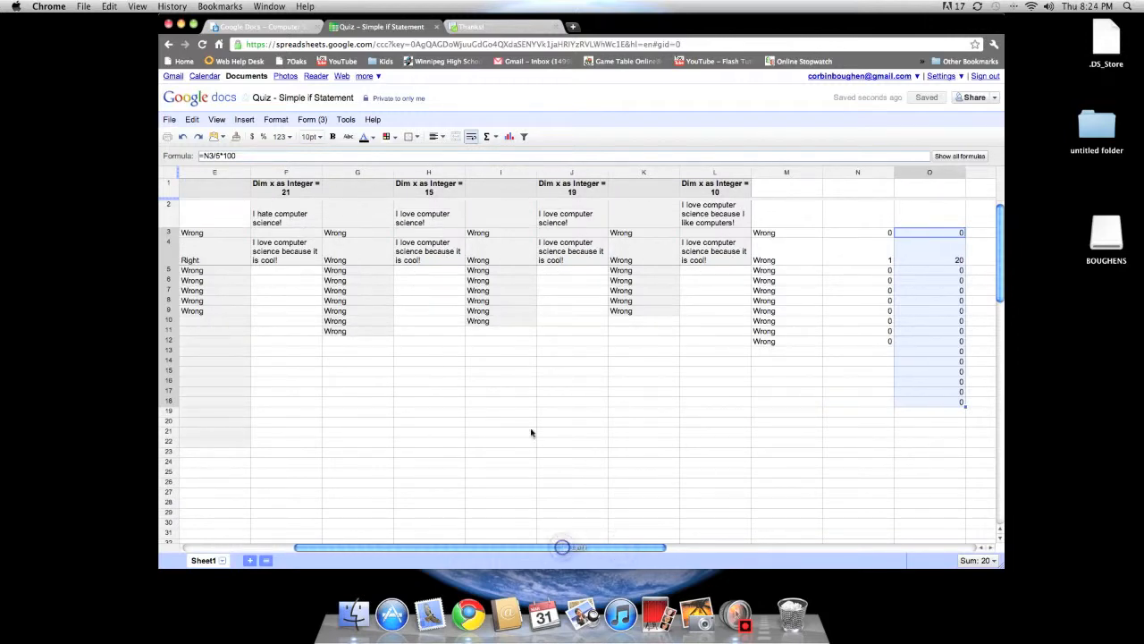
drag(536, 549, 474, 549)
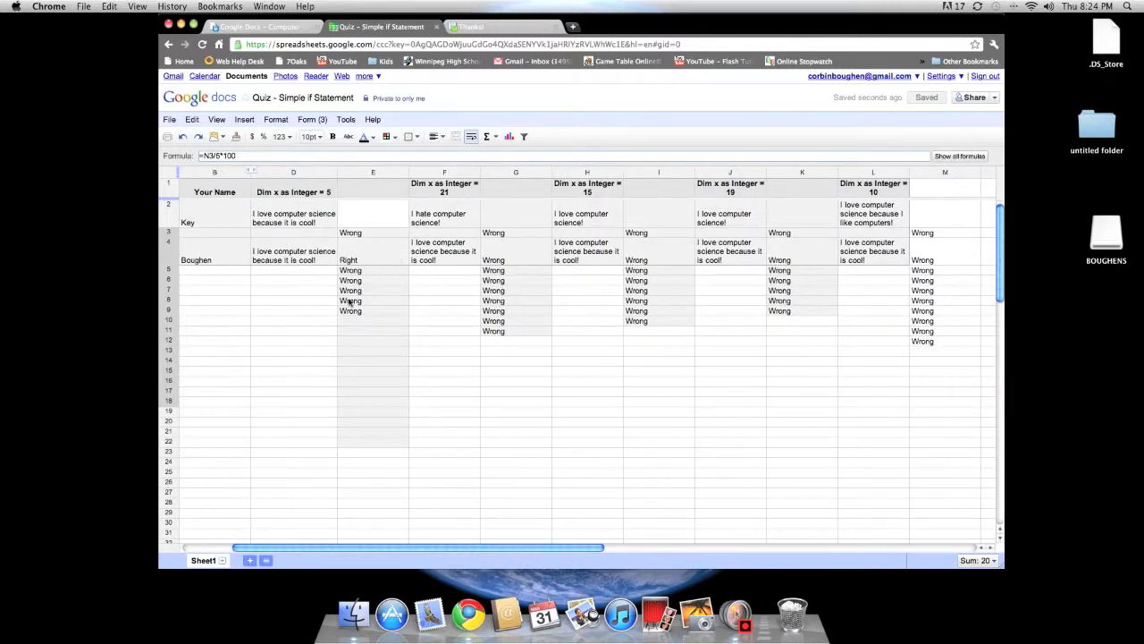
click(396, 231)
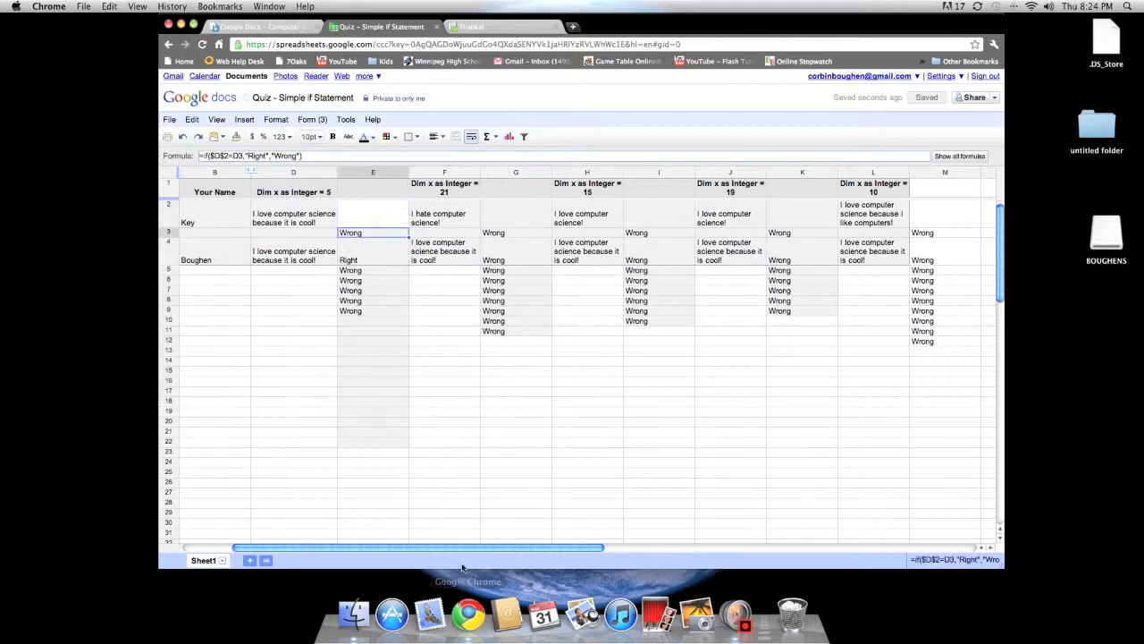
drag(461, 549, 715, 549)
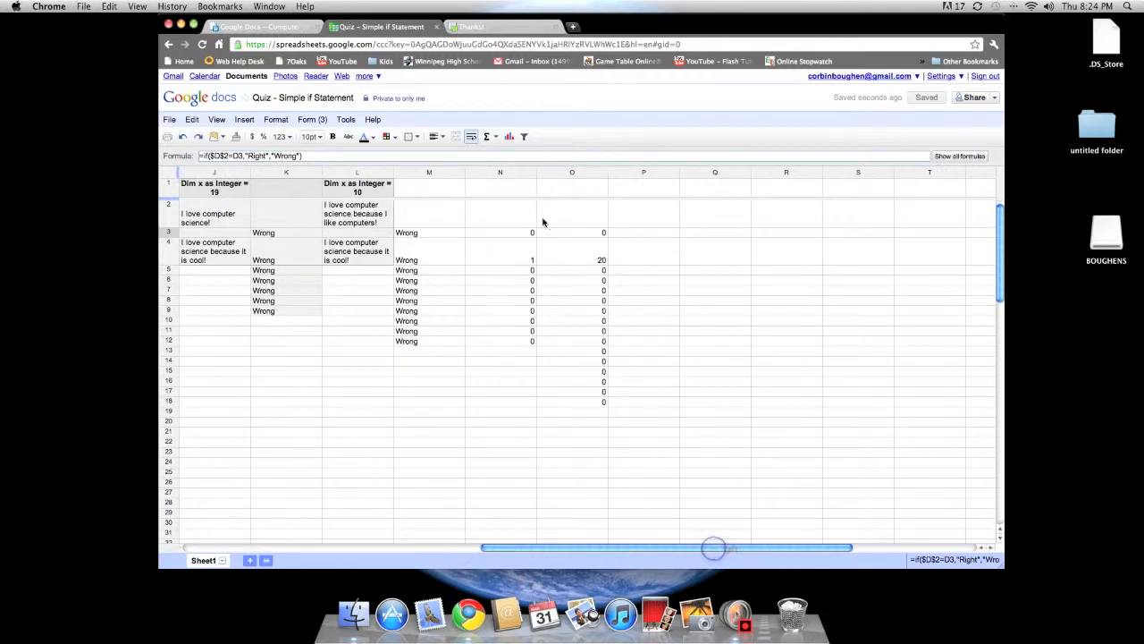
drag(553, 549, 272, 548)
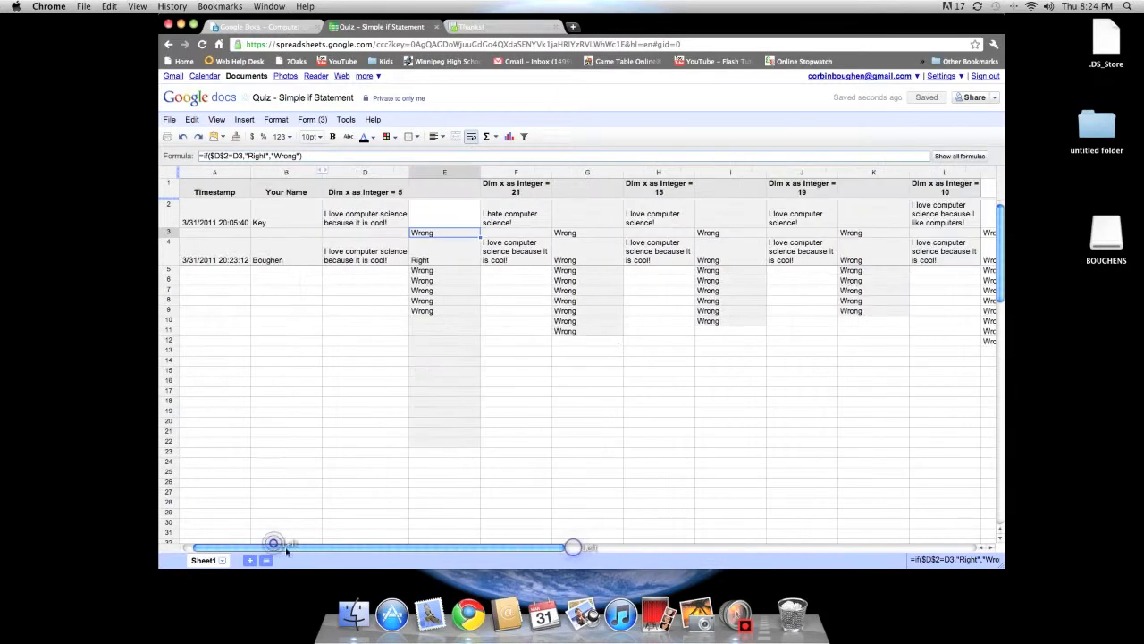
Step: Select the whole test response row, row 4, and open its row options
click(172, 256)
right_click(173, 256)
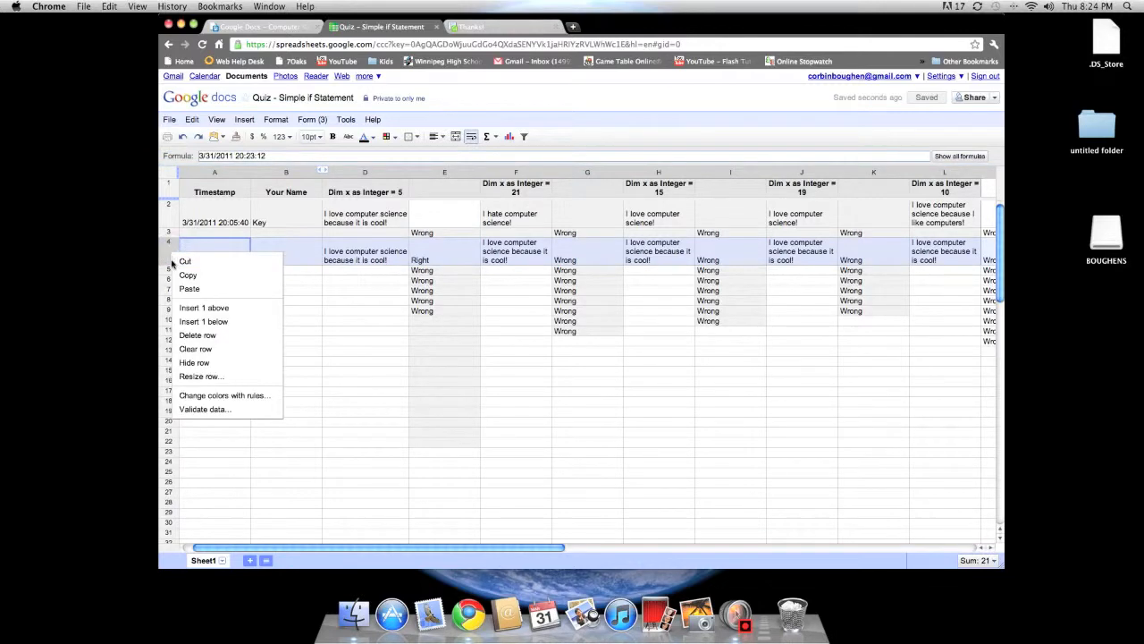